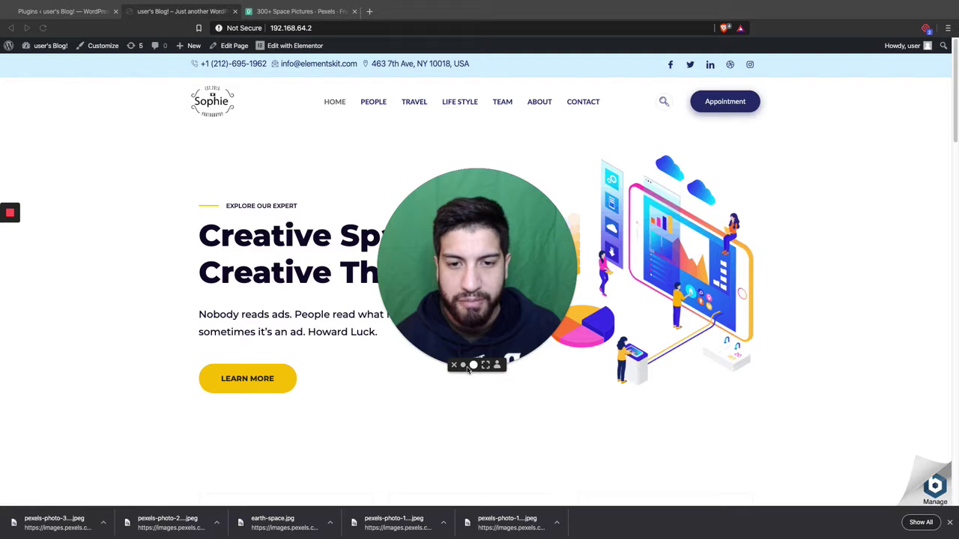
{"action": "left_click", "coordinate": [462, 365]}
{"action": "left_click_drag", "start_coordinate": [413, 364], "coordinate": [38, 500]}
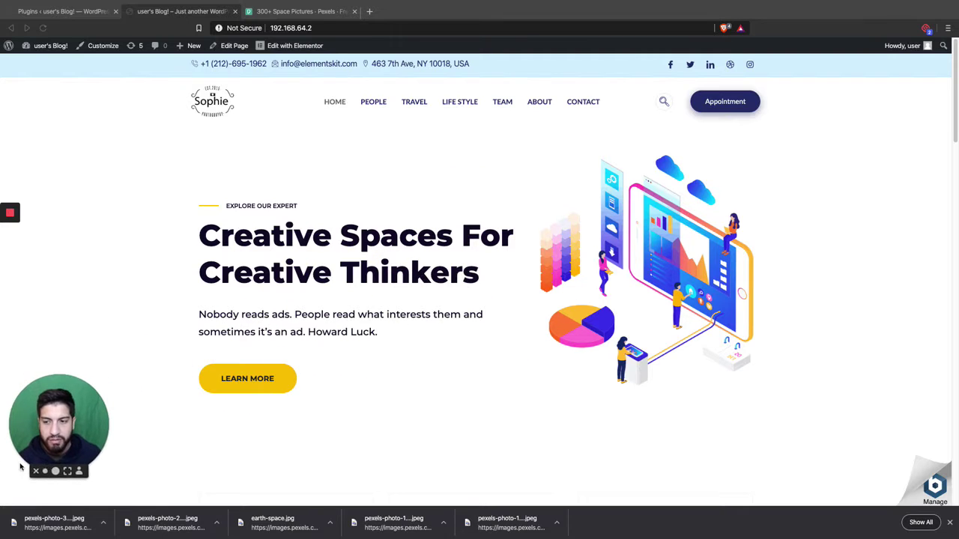
- Dismiss the downloads bar and look through the home page's sections from the hero down to the statistics and logos
{"action": "left_click", "coordinate": [949, 523]}
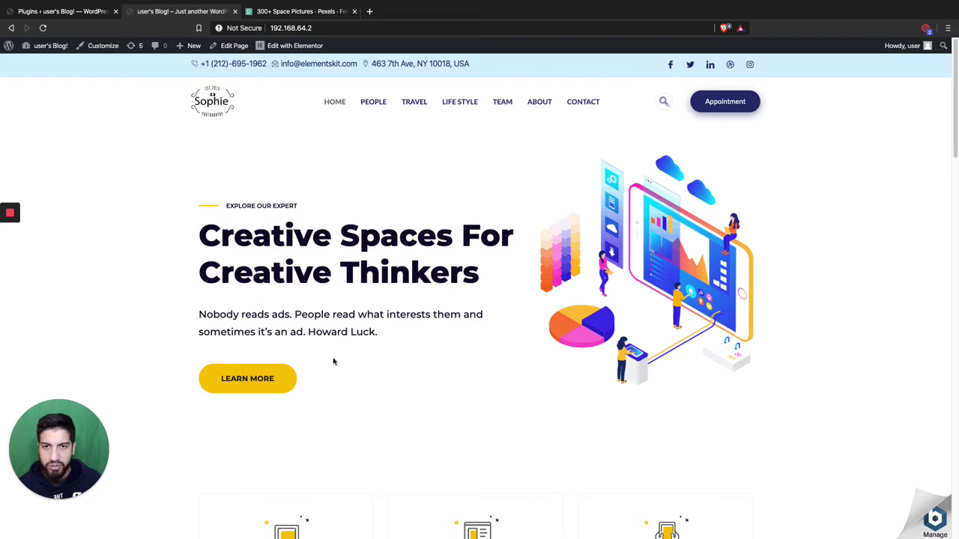
{"action": "scroll", "coordinate": [462, 337], "scroll_direction": "down", "scroll_amount": 20}
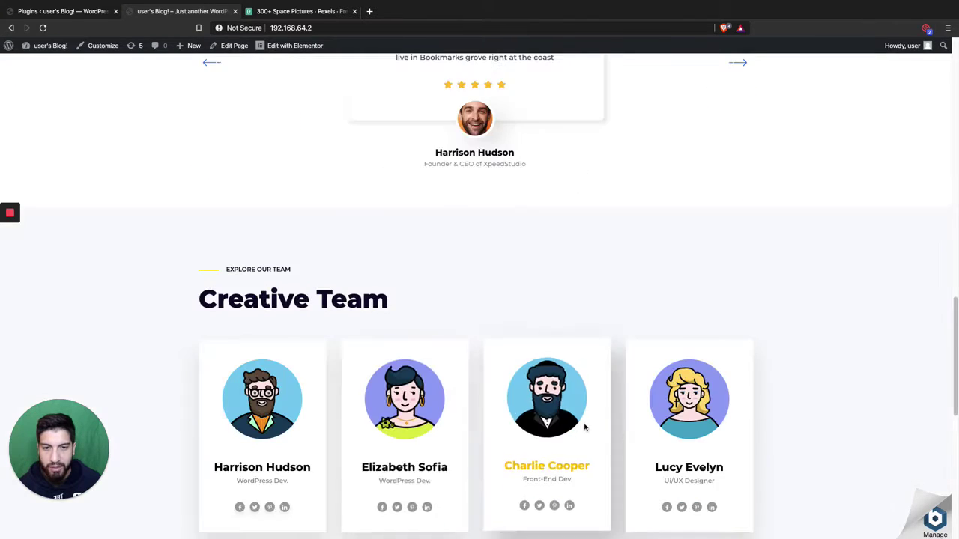
{"action": "scroll", "coordinate": [450, 390], "scroll_direction": "down", "scroll_amount": 2}
{"action": "scroll", "coordinate": [429, 384], "scroll_direction": "up", "scroll_amount": 20}
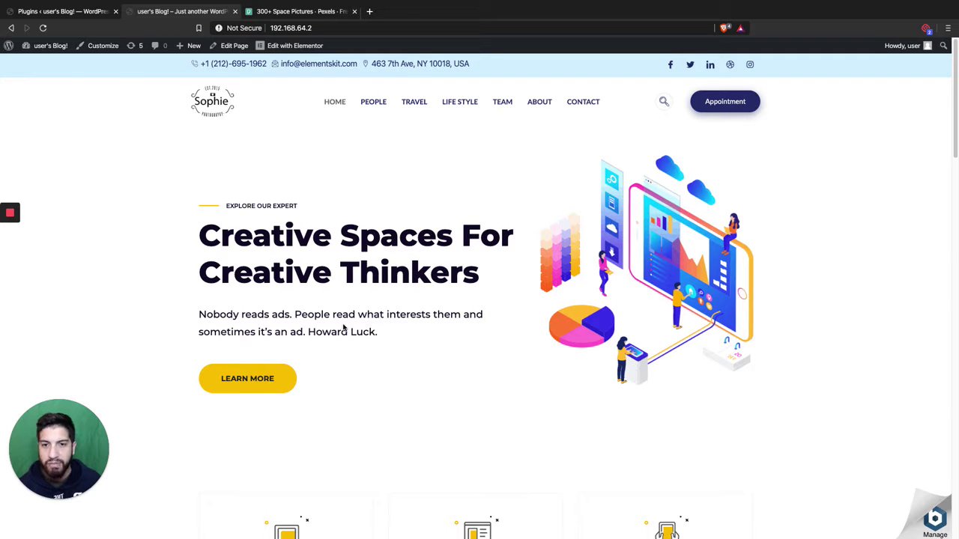
{"action": "scroll", "coordinate": [513, 340], "scroll_direction": "down", "scroll_amount": 20}
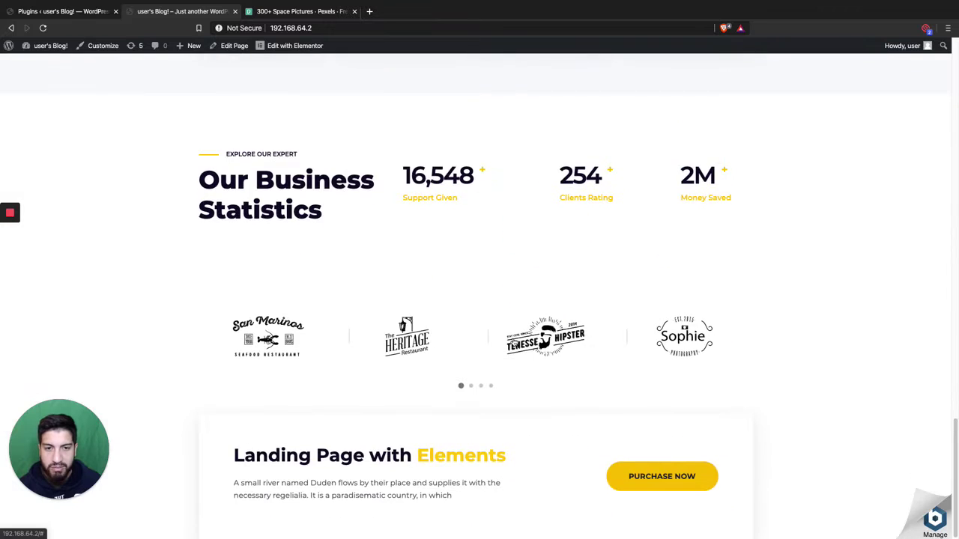
{"action": "scroll", "coordinate": [514, 341], "scroll_direction": "up", "scroll_amount": 20}
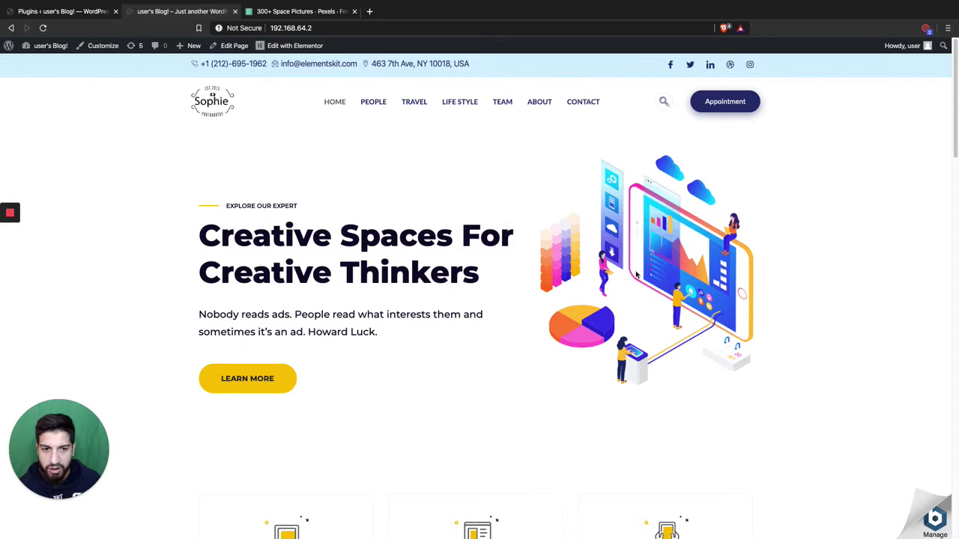
- Open the home page in Elementor and exit from it to the page's WordPress edit screen
{"action": "mouse_move", "coordinate": [283, 49]}
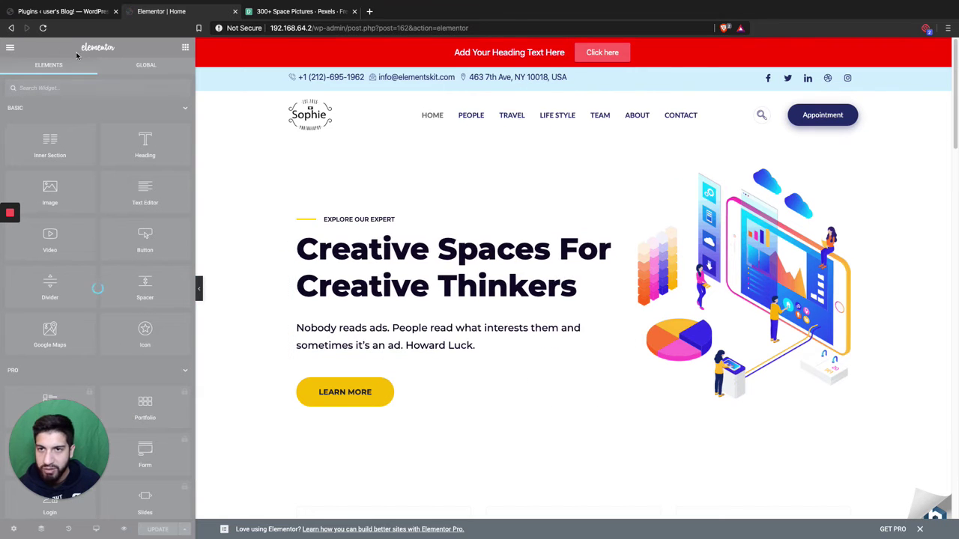
{"action": "left_click", "coordinate": [10, 46]}
{"action": "left_click", "coordinate": [109, 325]}
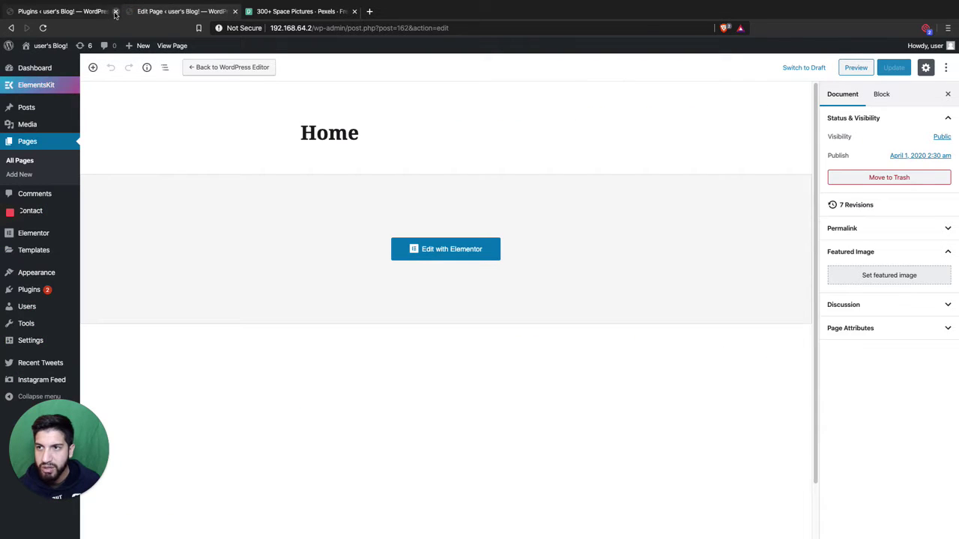
- Close the Plugins browser tab and open the Home page in Elementor
{"action": "left_click", "coordinate": [115, 11]}
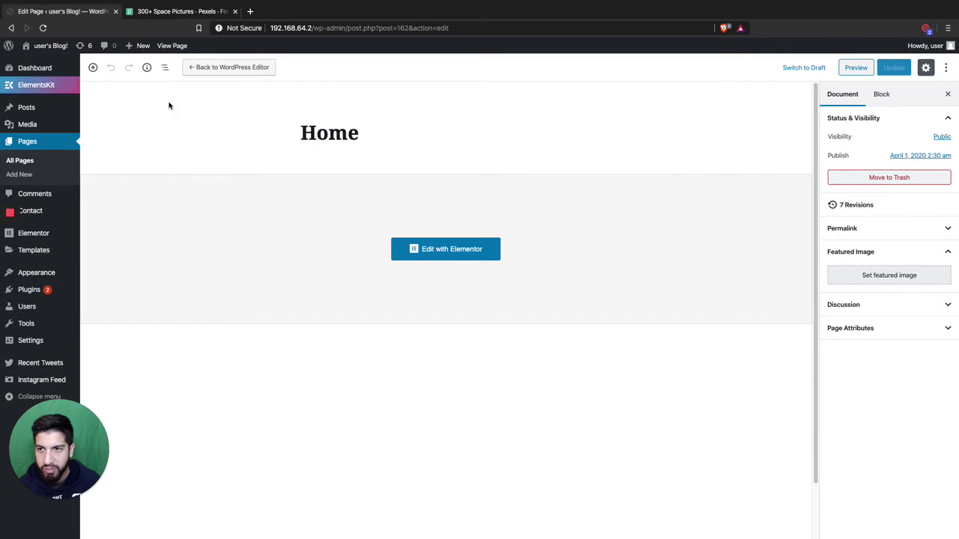
{"action": "left_click", "coordinate": [450, 253]}
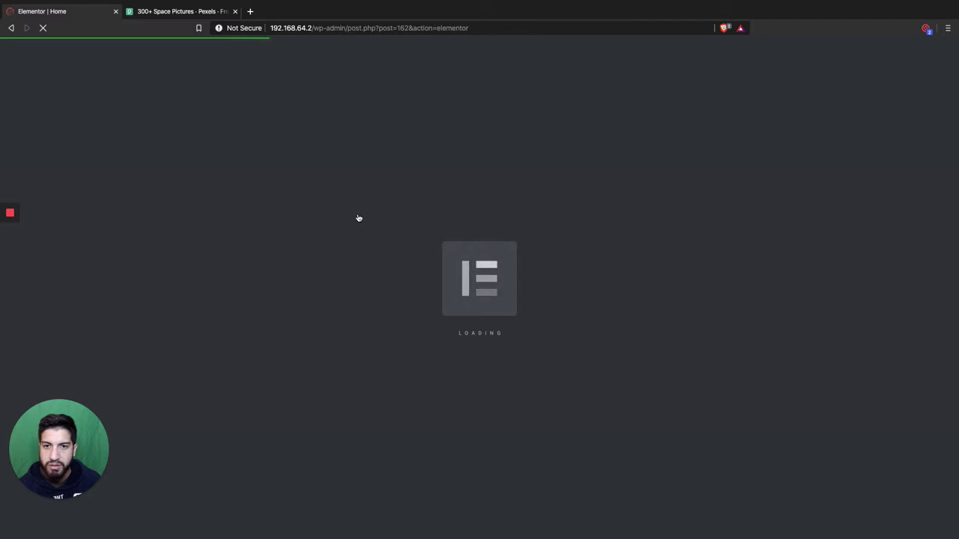
{"action": "scroll", "coordinate": [487, 240], "scroll_direction": "down", "scroll_amount": 15}
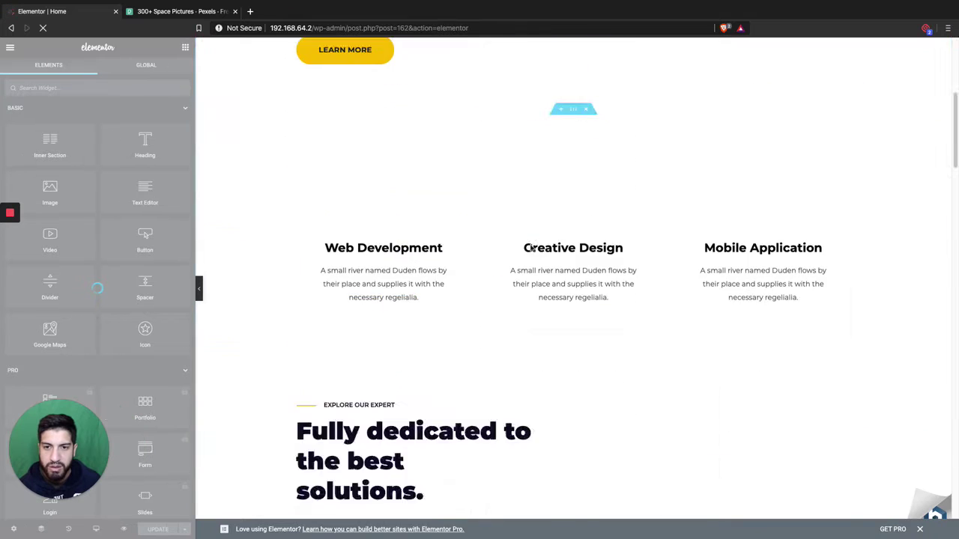
{"action": "scroll", "coordinate": [526, 242], "scroll_direction": "up", "scroll_amount": 15}
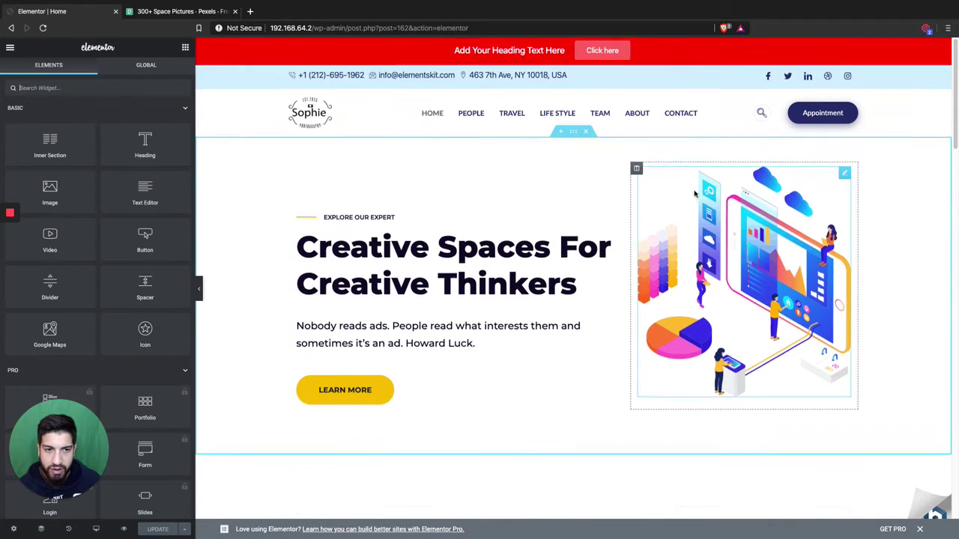
{"action": "scroll", "coordinate": [707, 197], "scroll_direction": "down", "scroll_amount": 2}
{"action": "scroll", "coordinate": [659, 176], "scroll_direction": "up", "scroll_amount": 3}
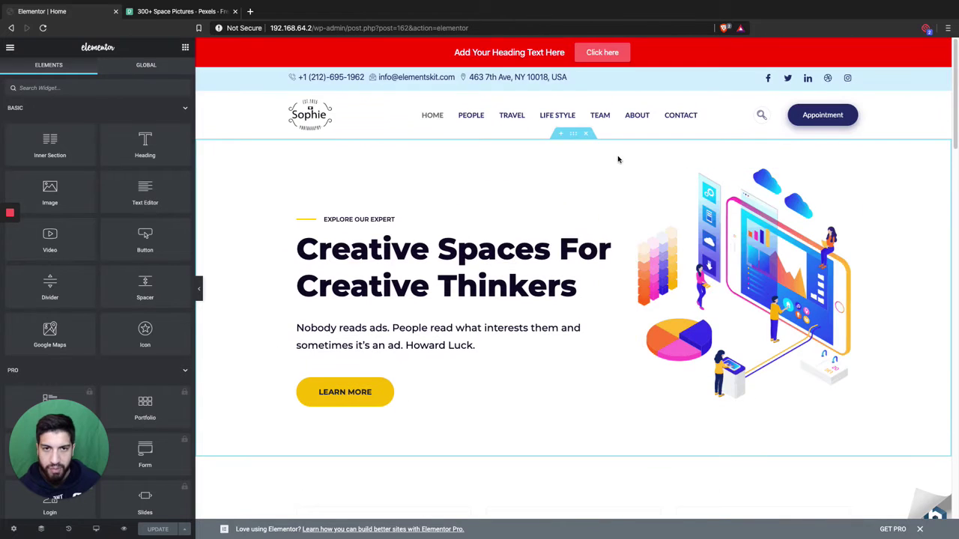
- Set the hero section's background type to Classic and open the media library for its background image
{"action": "left_click", "coordinate": [573, 134]}
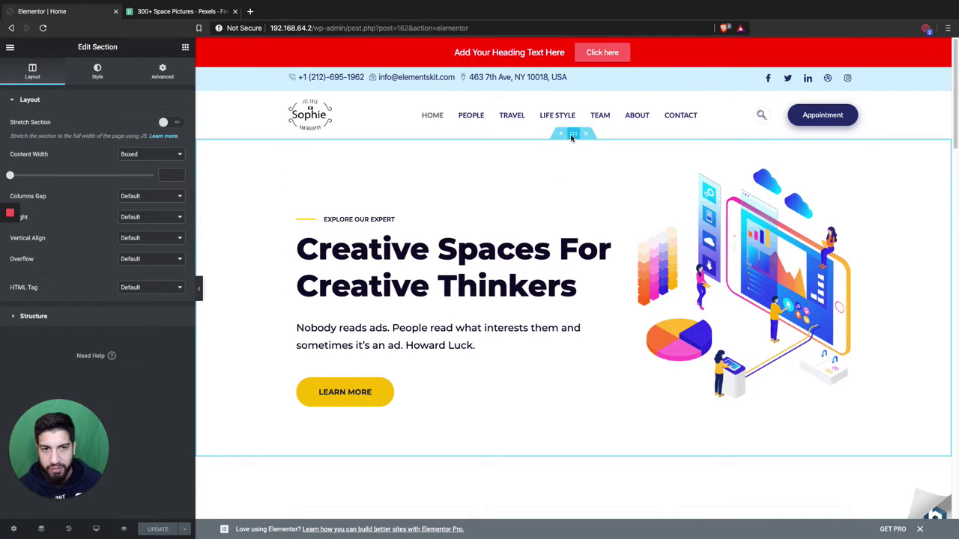
{"action": "left_click", "coordinate": [98, 72]}
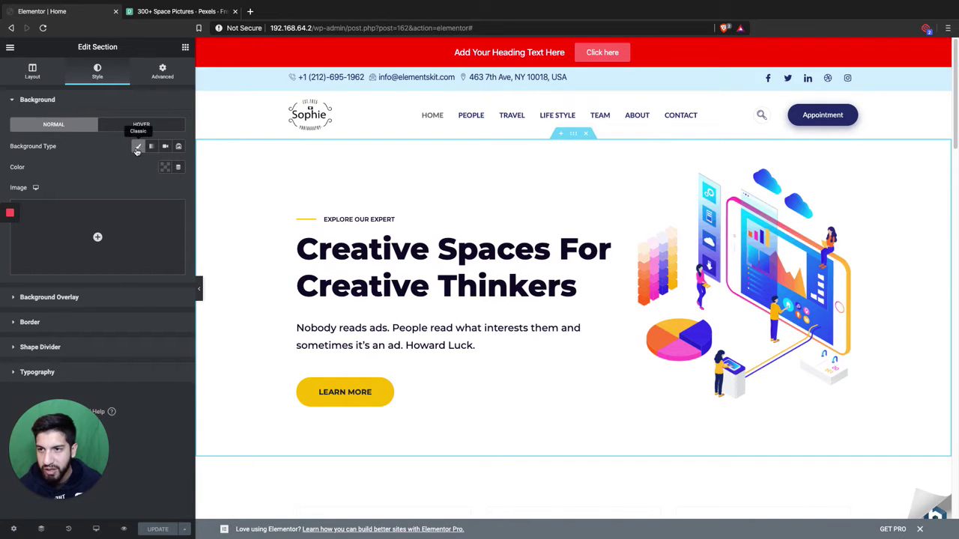
{"action": "left_click", "coordinate": [110, 227]}
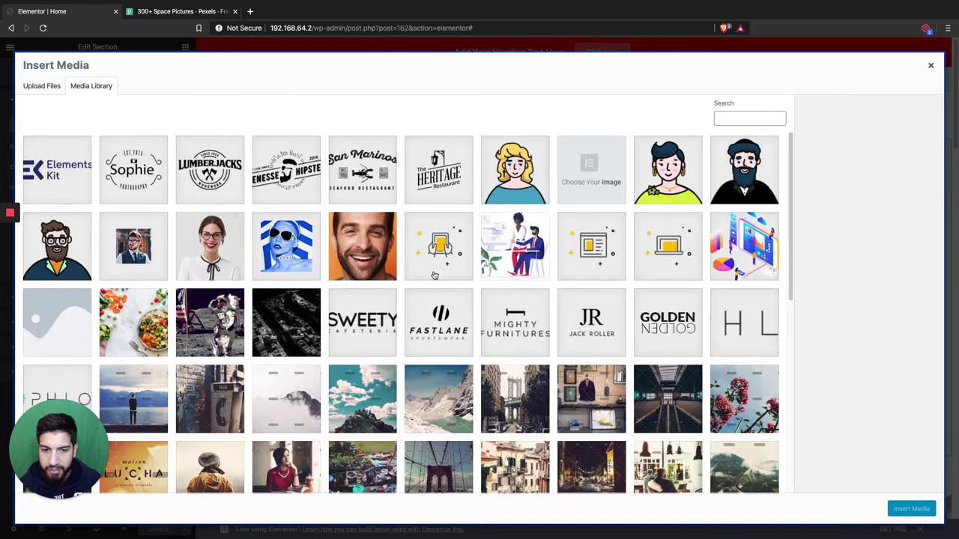
{"action": "scroll", "coordinate": [434, 270], "scroll_direction": "down", "scroll_amount": 2}
{"action": "scroll", "coordinate": [427, 247], "scroll_direction": "up", "scroll_amount": 2}
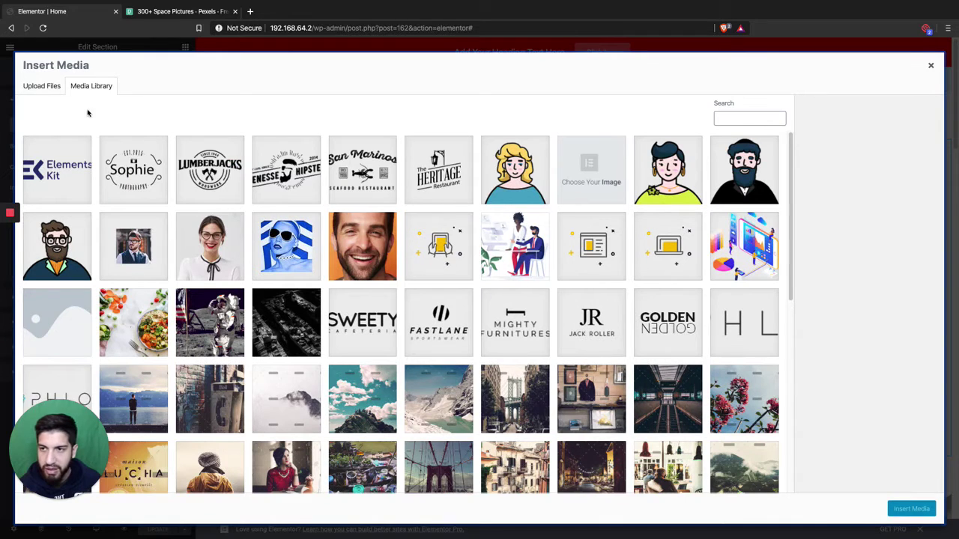
- Upload the four pexels-photo JPEG files from the Desktop to the media library
{"action": "left_click", "coordinate": [48, 89]}
{"action": "left_click", "coordinate": [486, 274]}
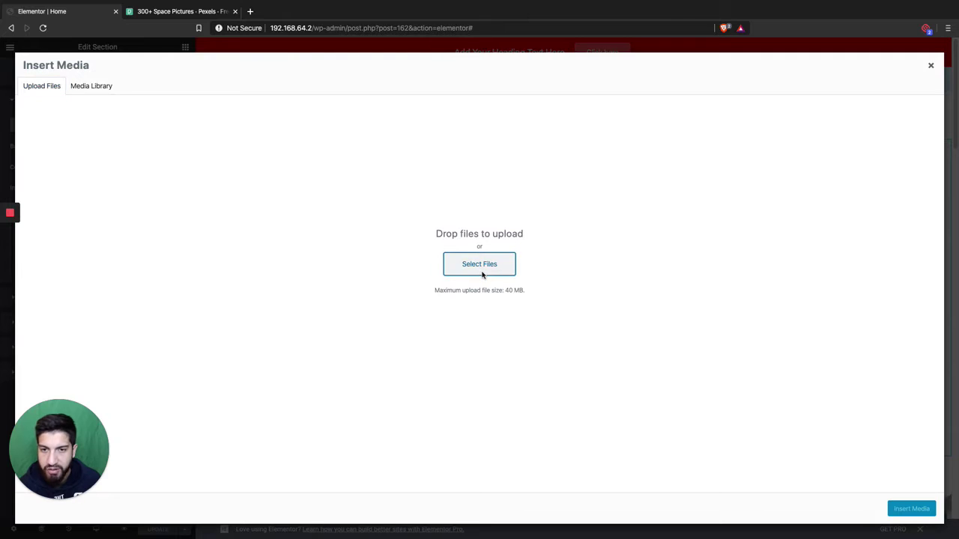
{"action": "left_click", "coordinate": [401, 79]}
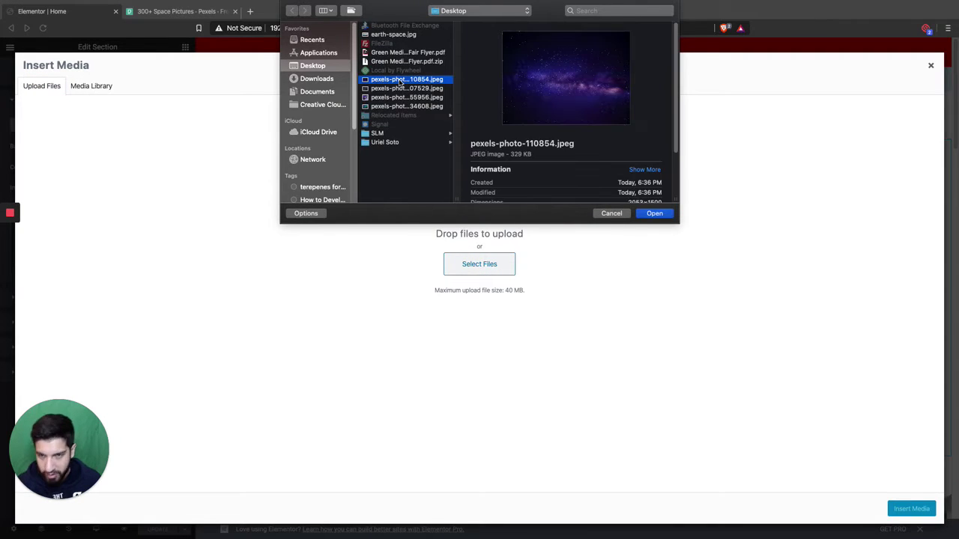
{"action": "left_click", "coordinate": [399, 88], "text": "shift"}
{"action": "left_click", "coordinate": [398, 97], "text": "shift"}
{"action": "left_click", "coordinate": [397, 106], "text": "shift"}
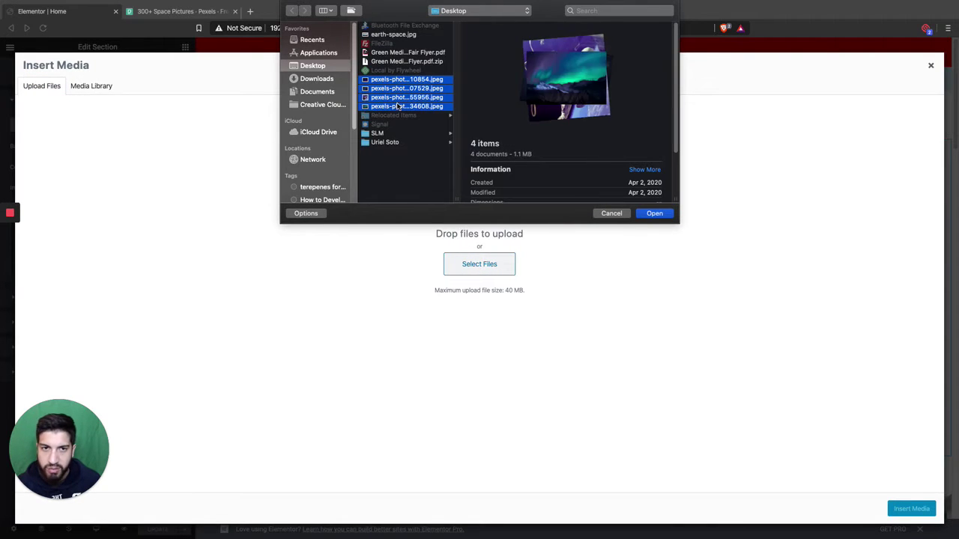
{"action": "left_click", "coordinate": [656, 217]}
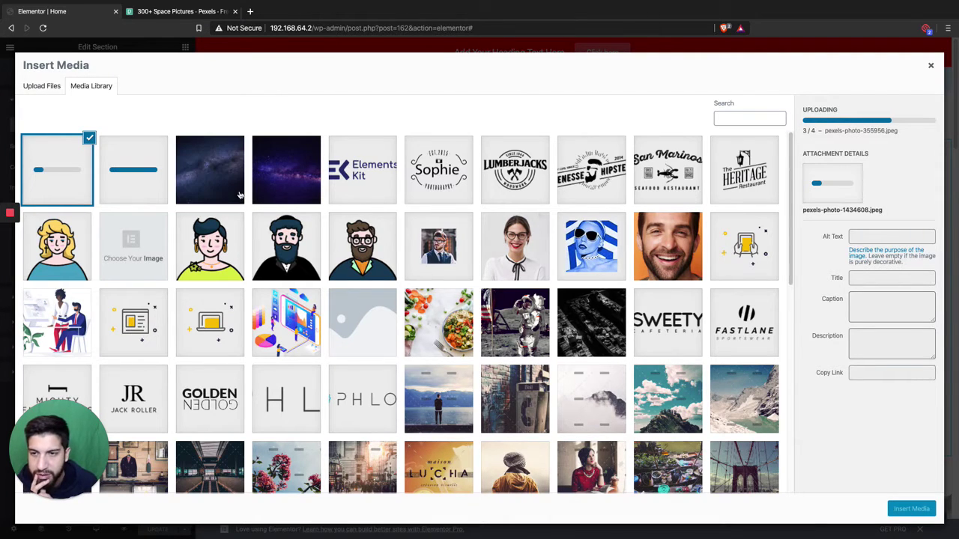
- Insert the aurora image pexels-photo-1434608.jpeg as the hero section's background
{"action": "left_click", "coordinate": [218, 191]}
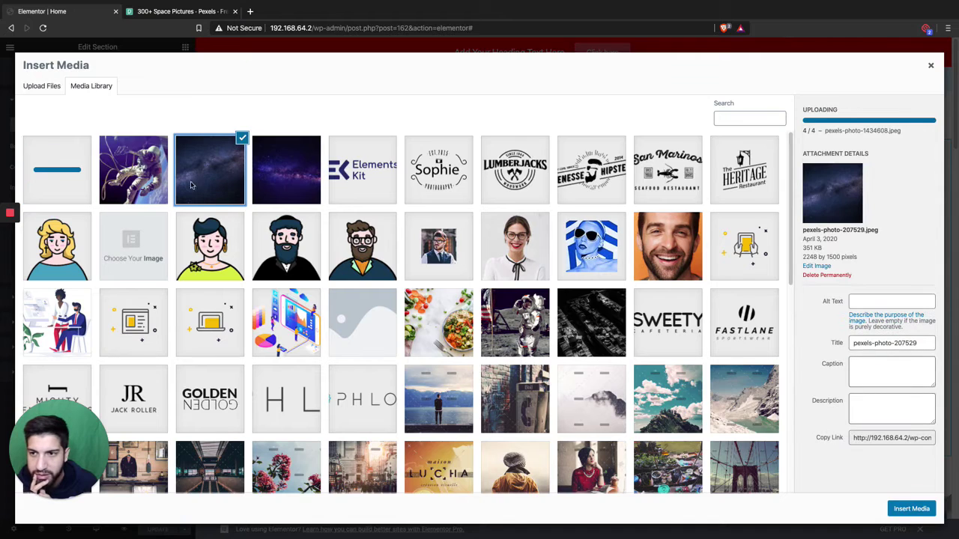
{"action": "left_click", "coordinate": [143, 179]}
{"action": "left_click", "coordinate": [261, 190]}
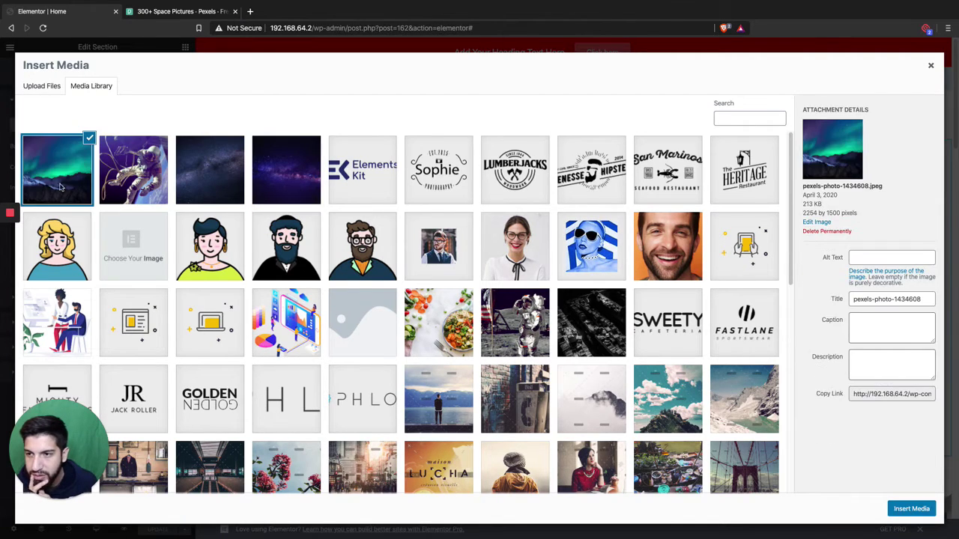
{"action": "left_click", "coordinate": [911, 509]}
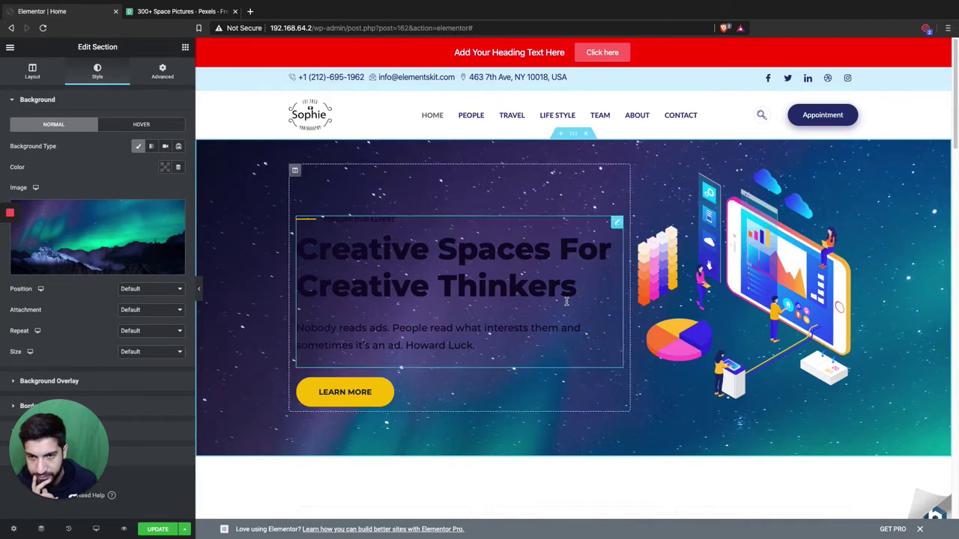
- Try the Center Center position for the hero section's background image
{"action": "scroll", "coordinate": [725, 294], "scroll_direction": "down", "scroll_amount": 4}
{"action": "scroll", "coordinate": [725, 294], "scroll_direction": "up", "scroll_amount": 4}
{"action": "scroll", "coordinate": [697, 281], "scroll_direction": "down", "scroll_amount": 6}
{"action": "scroll", "coordinate": [662, 265], "scroll_direction": "up", "scroll_amount": 6}
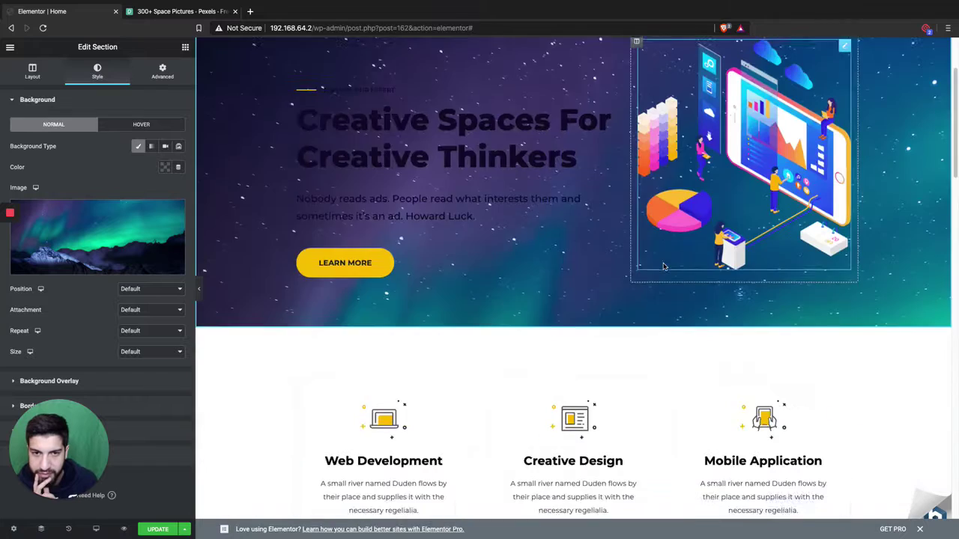
{"action": "scroll", "coordinate": [663, 265], "scroll_direction": "down", "scroll_amount": 1}
{"action": "scroll", "coordinate": [662, 265], "scroll_direction": "up", "scroll_amount": 1}
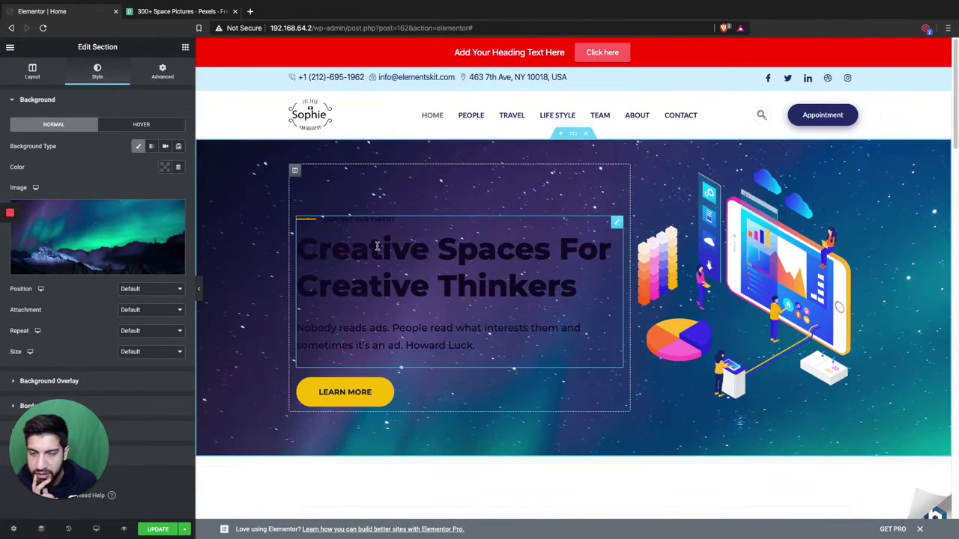
{"action": "left_click", "coordinate": [141, 290]}
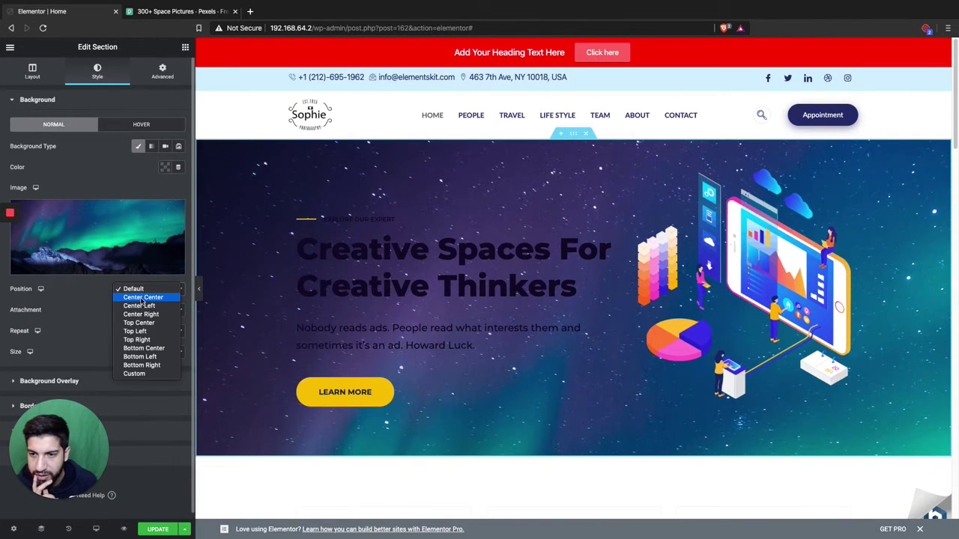
{"action": "left_click", "coordinate": [143, 297]}
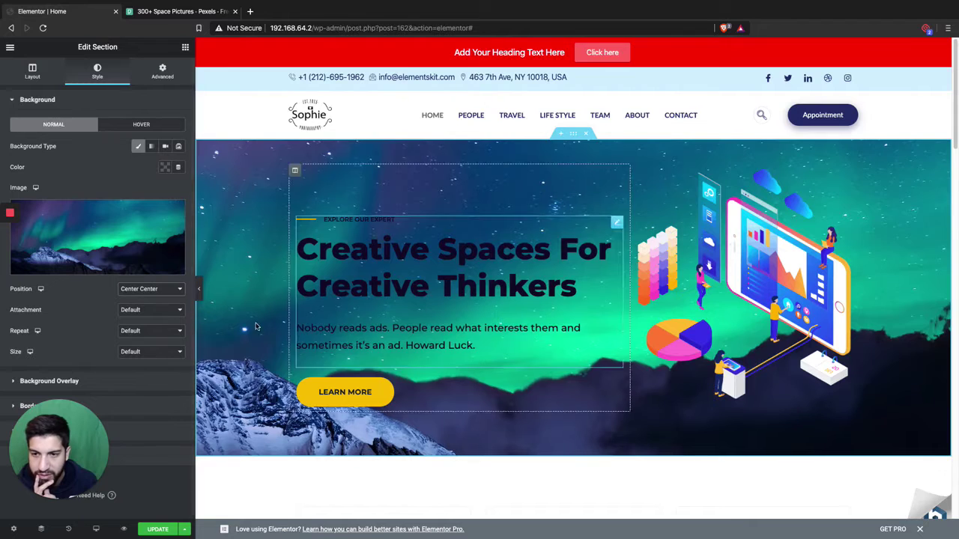
- Set the hero background image's position to Custom with a Y position of -597 px
{"action": "left_click", "coordinate": [142, 292]}
{"action": "left_click", "coordinate": [142, 365]}
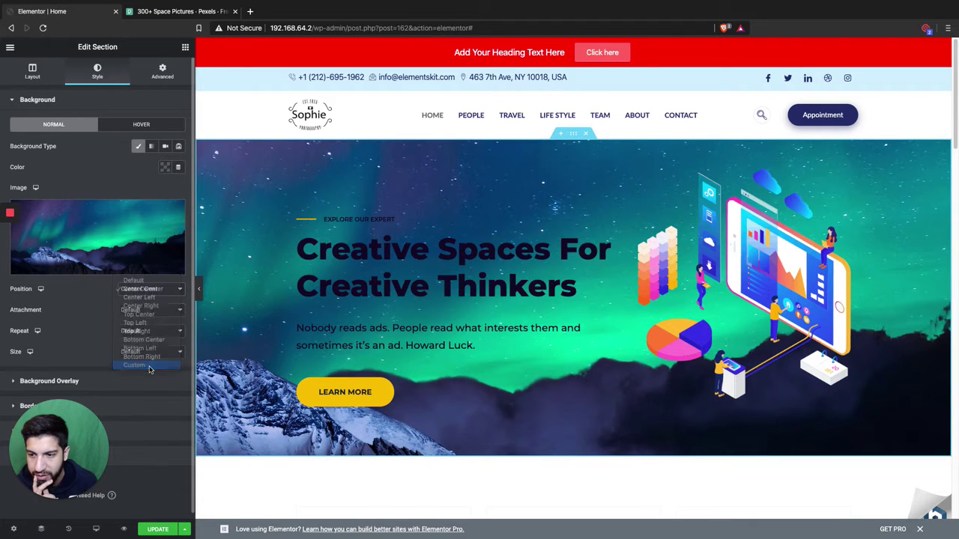
{"action": "left_click_drag", "start_coordinate": [82, 367], "coordinate": [28, 366]}
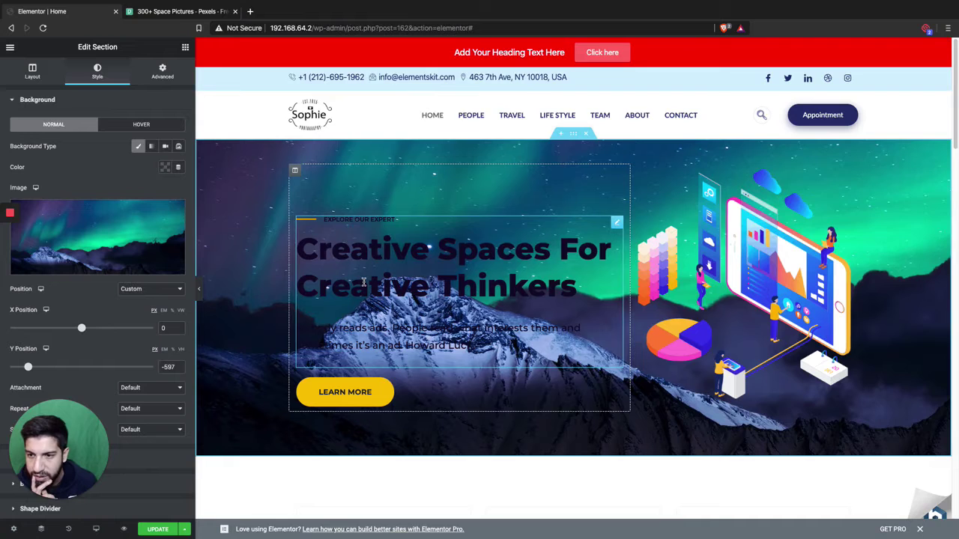
- Try the Scroll attachment for the hero background image, and set the attachment to Fixed
{"action": "scroll", "coordinate": [158, 276], "scroll_direction": "down", "scroll_amount": 2}
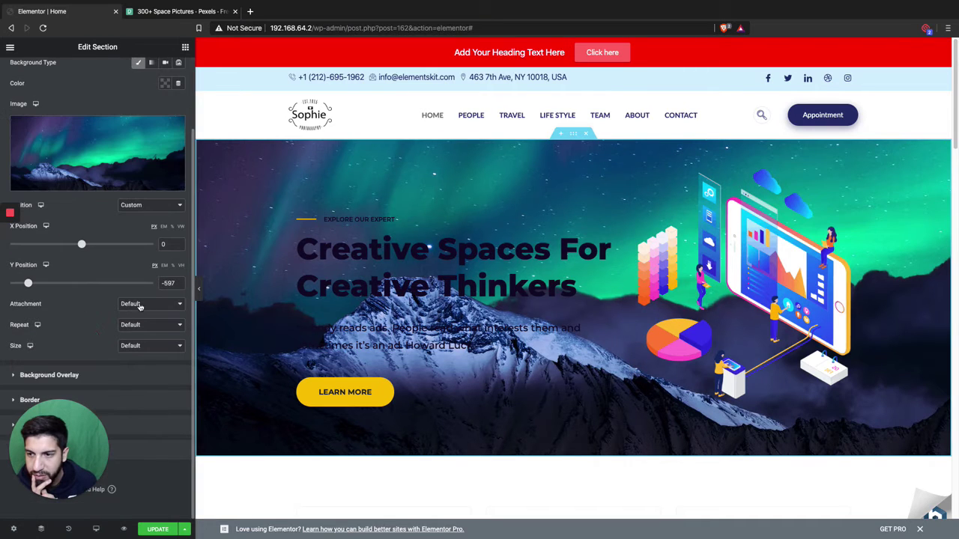
{"action": "left_click", "coordinate": [138, 305]}
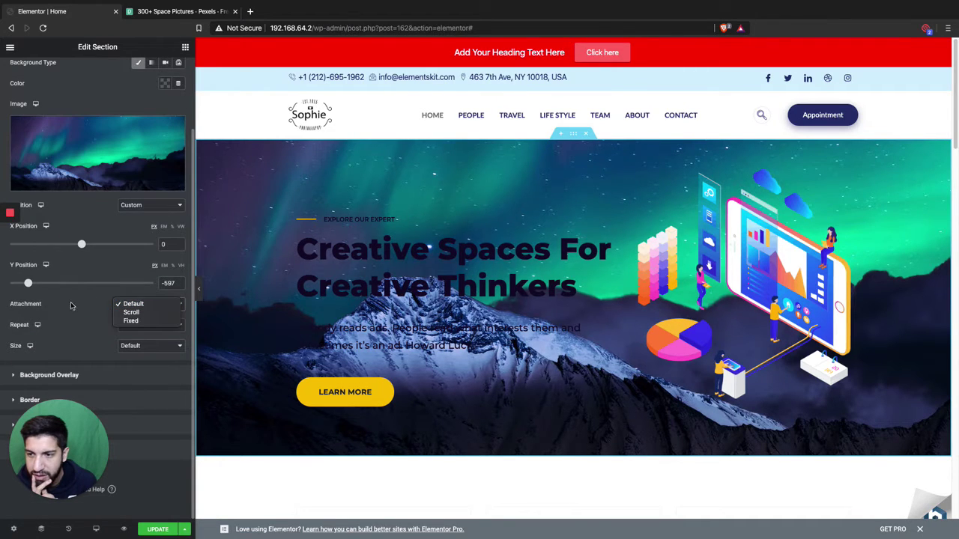
{"action": "left_click", "coordinate": [141, 313]}
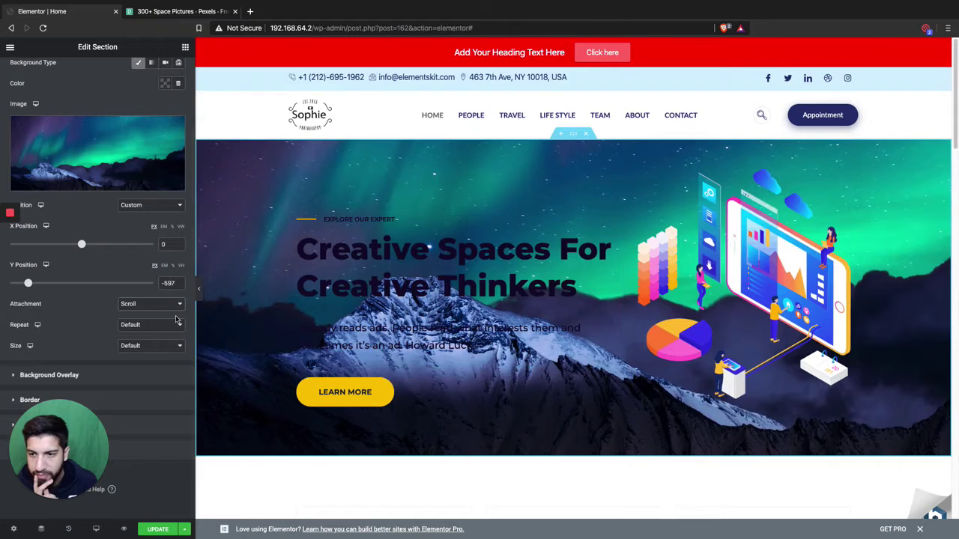
{"action": "left_click", "coordinate": [150, 304]}
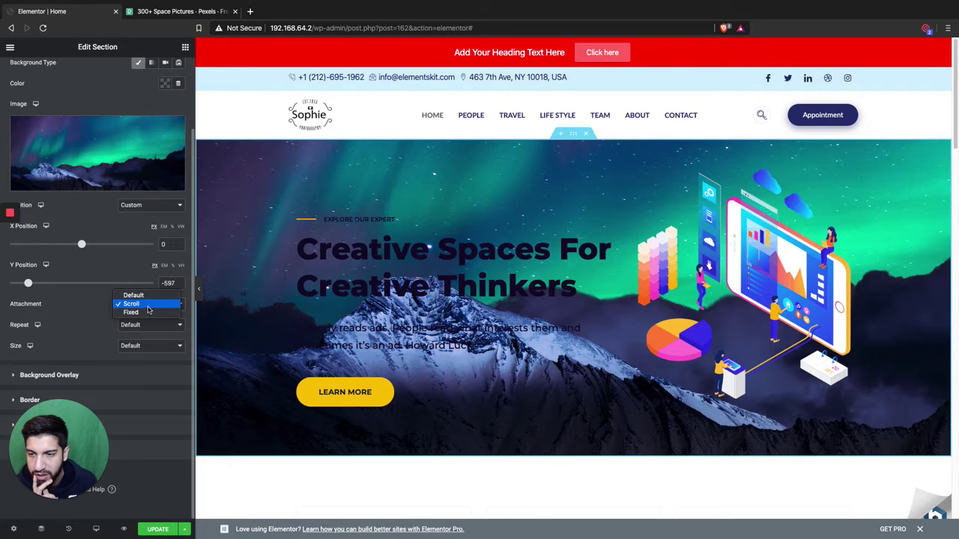
{"action": "left_click", "coordinate": [147, 314]}
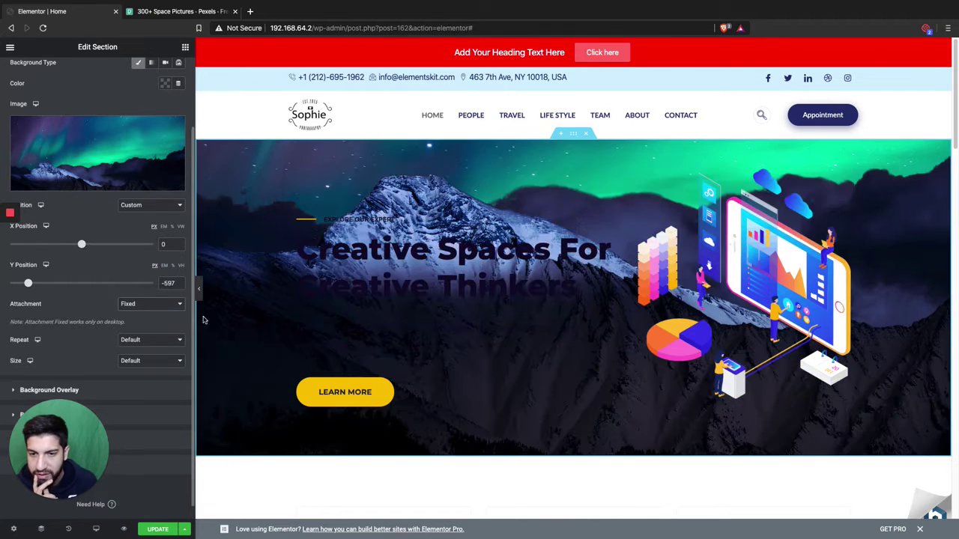
- Examine how the hero section's fixed background image behaves while the page scrolls
{"action": "scroll", "coordinate": [505, 270], "scroll_direction": "down", "scroll_amount": 5}
{"action": "scroll", "coordinate": [505, 270], "scroll_direction": "up", "scroll_amount": 5}
{"action": "scroll", "coordinate": [506, 271], "scroll_direction": "down", "scroll_amount": 5}
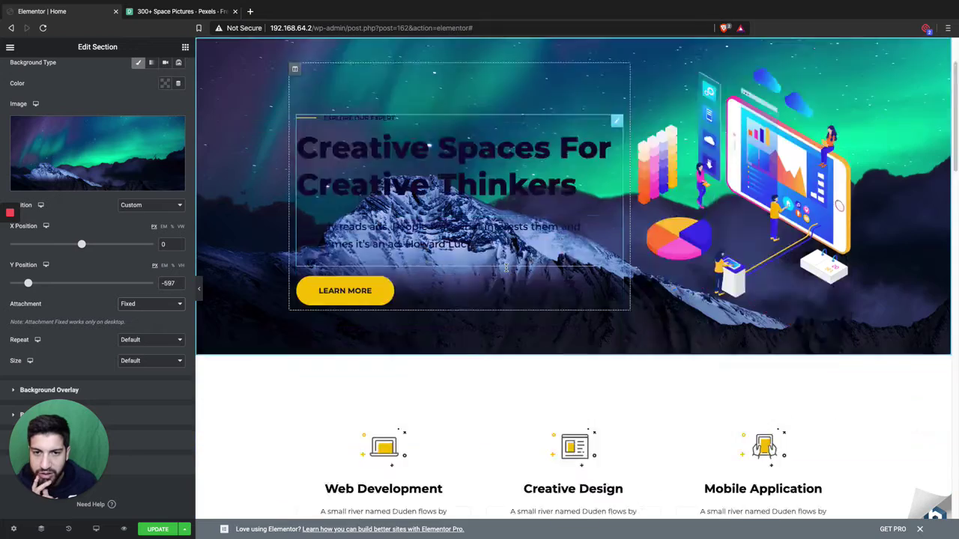
{"action": "scroll", "coordinate": [505, 267], "scroll_direction": "up", "scroll_amount": 5}
{"action": "scroll", "coordinate": [505, 267], "scroll_direction": "down", "scroll_amount": 5}
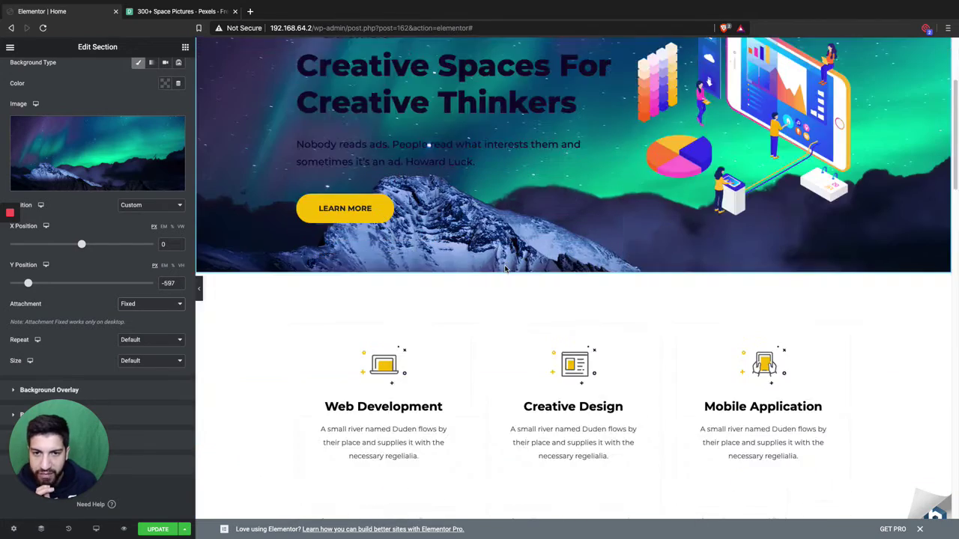
{"action": "scroll", "coordinate": [505, 267], "scroll_direction": "up", "scroll_amount": 5}
- Set the title colour of the hero heading "Creative Spaces For Creative Thinkers" to white
{"action": "left_click", "coordinate": [435, 254]}
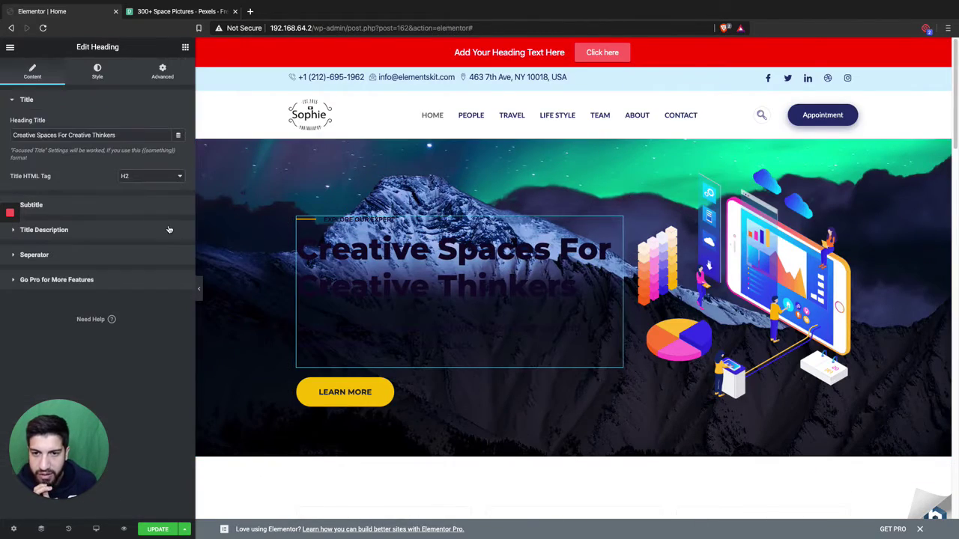
{"action": "left_click", "coordinate": [96, 75]}
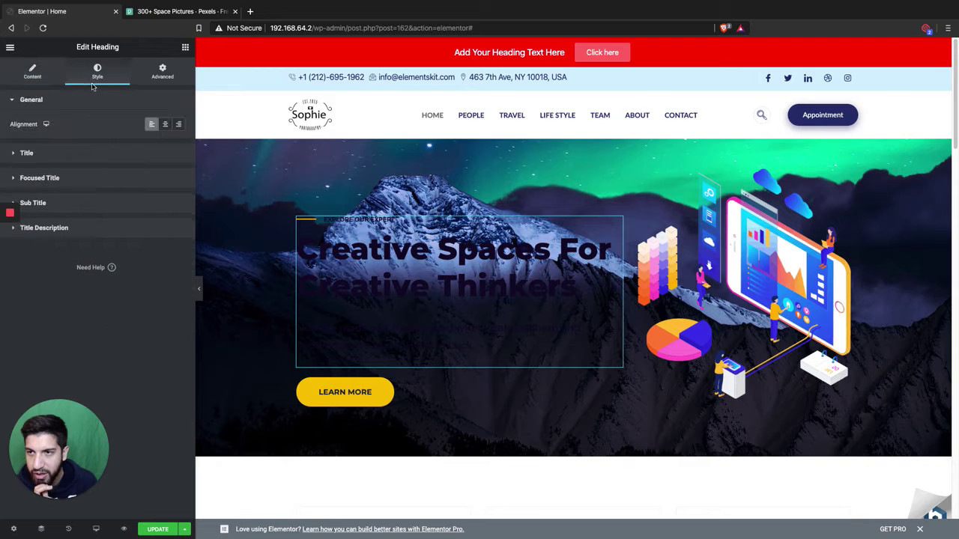
{"action": "left_click", "coordinate": [65, 157]}
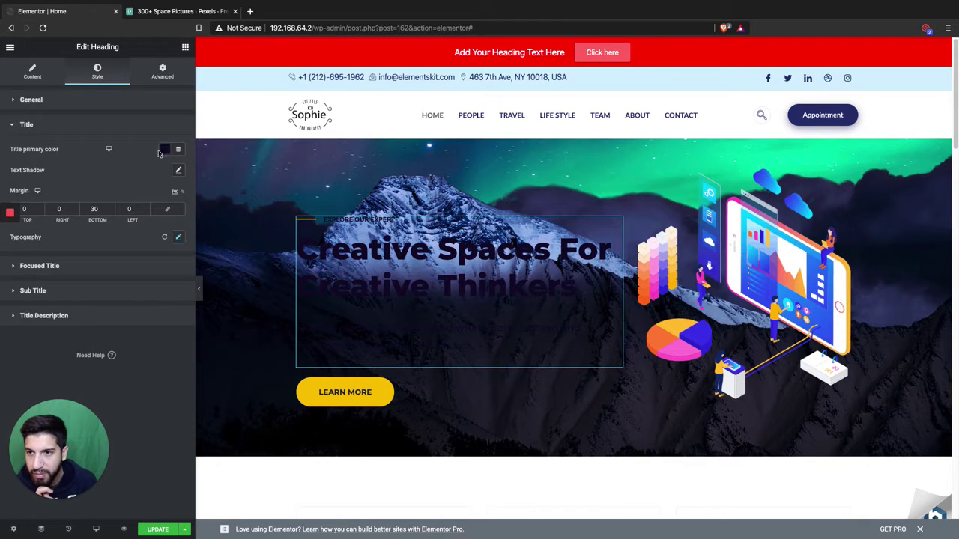
{"action": "left_click", "coordinate": [162, 151]}
{"action": "left_click", "coordinate": [147, 173]}
{"action": "left_click", "coordinate": [422, 300]}
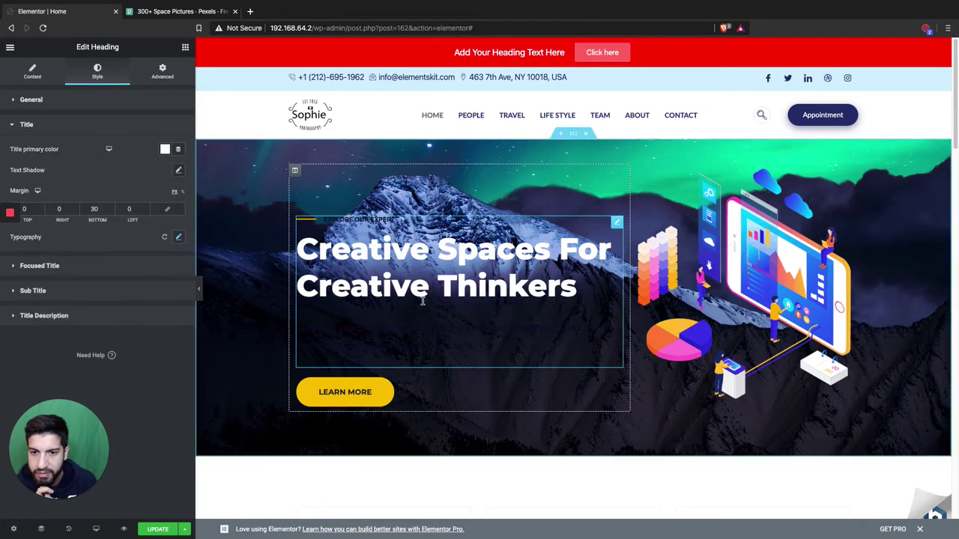
- Set the colour of the hero heading's subtitle "Explore Our Expert" to white (#FFFFFF)
{"action": "left_click", "coordinate": [56, 316]}
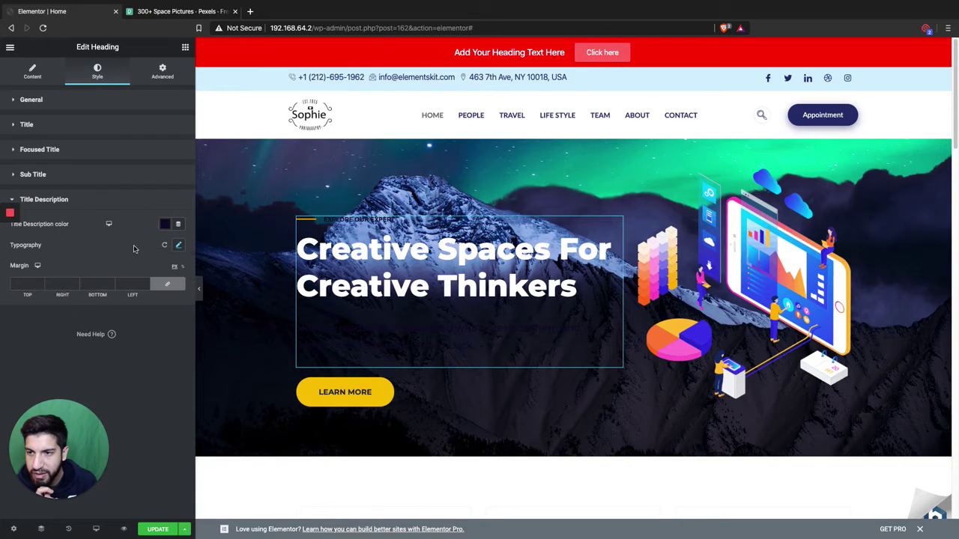
{"action": "left_click", "coordinate": [60, 174]}
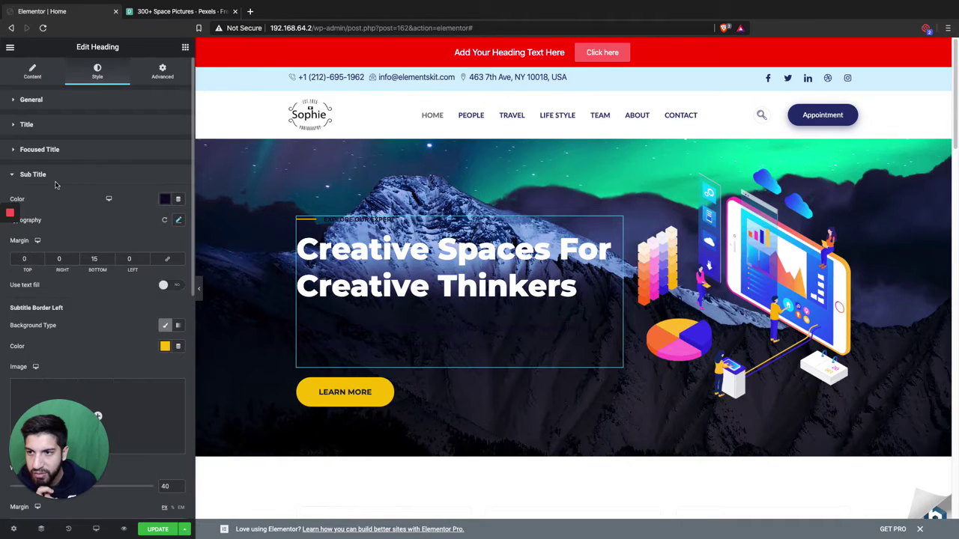
{"action": "left_click", "coordinate": [163, 199]}
{"action": "left_click", "coordinate": [146, 223]}
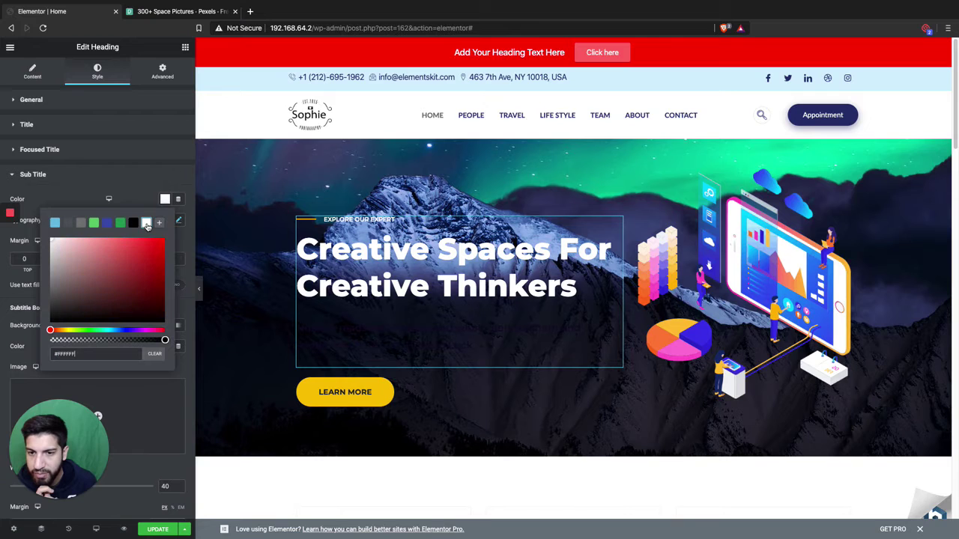
{"action": "left_click", "coordinate": [127, 213]}
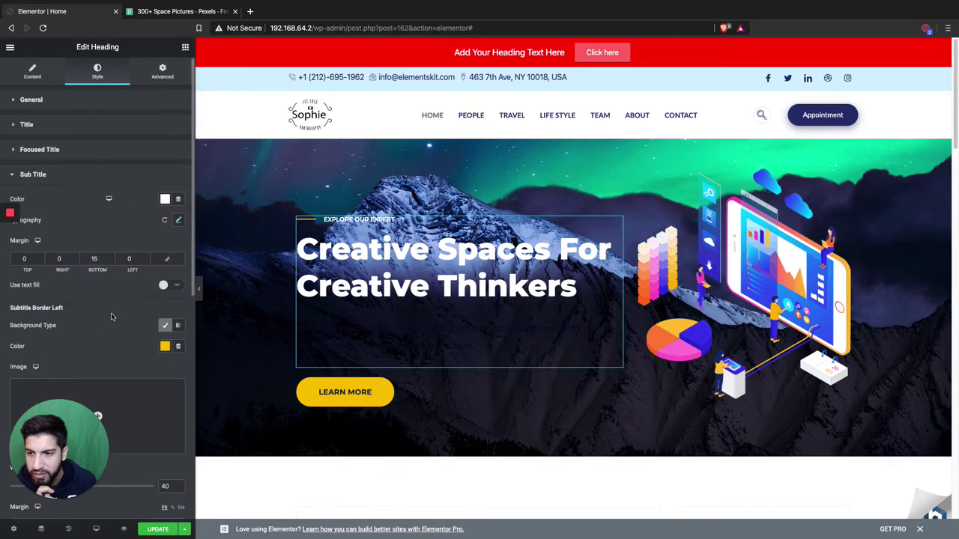
{"action": "scroll", "coordinate": [93, 336], "scroll_direction": "down", "scroll_amount": 5}
{"action": "scroll", "coordinate": [93, 336], "scroll_direction": "up", "scroll_amount": 5}
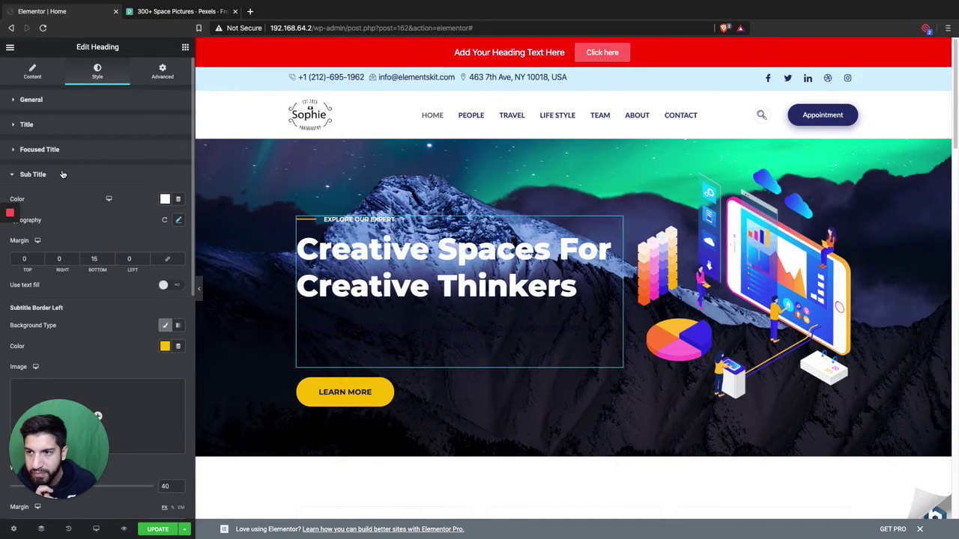
- Set the title description colour of the hero heading to white
{"action": "left_click", "coordinate": [62, 174]}
{"action": "left_click", "coordinate": [63, 198]}
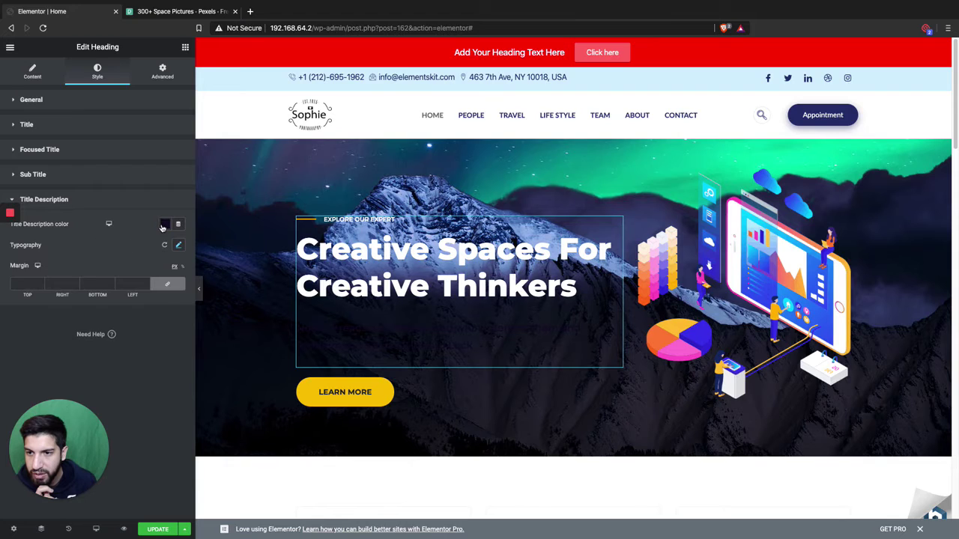
{"action": "left_click", "coordinate": [164, 225]}
{"action": "left_click", "coordinate": [146, 250]}
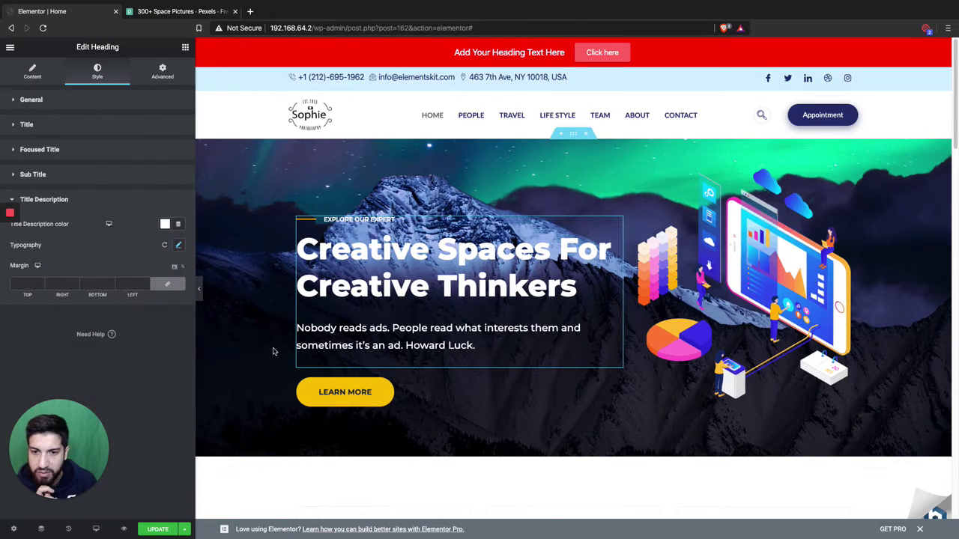
- Delete the phone and charts illustration from the hero section
{"action": "left_click", "coordinate": [707, 283]}
{"action": "right_click", "coordinate": [725, 283]}
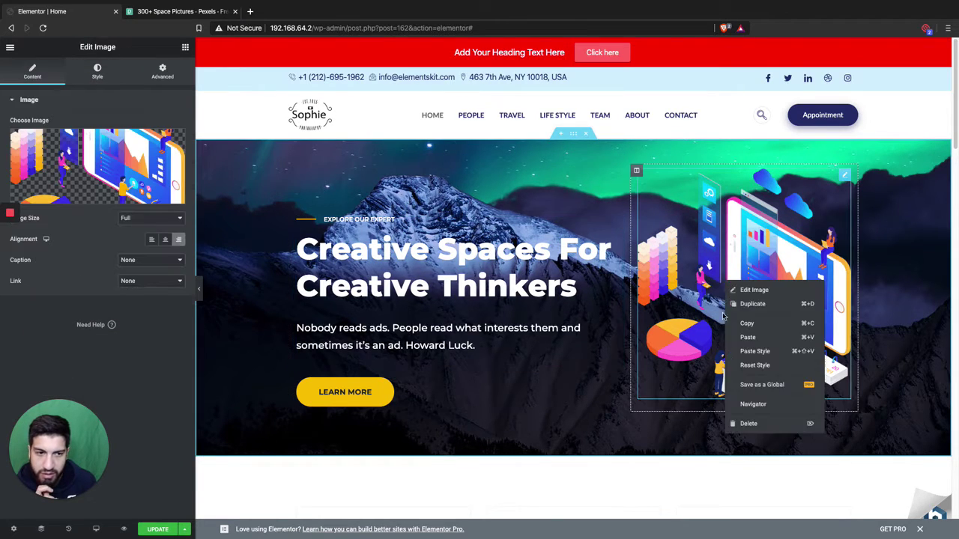
{"action": "left_click", "coordinate": [739, 422]}
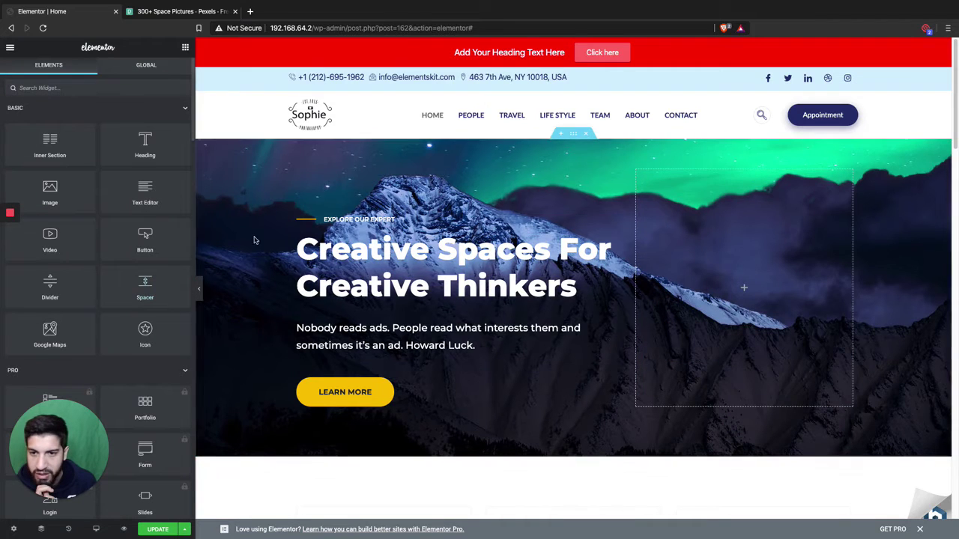
- Preview the hero section at full width with the editing panel hidden, and bring the panel back
{"action": "left_click", "coordinate": [200, 290]}
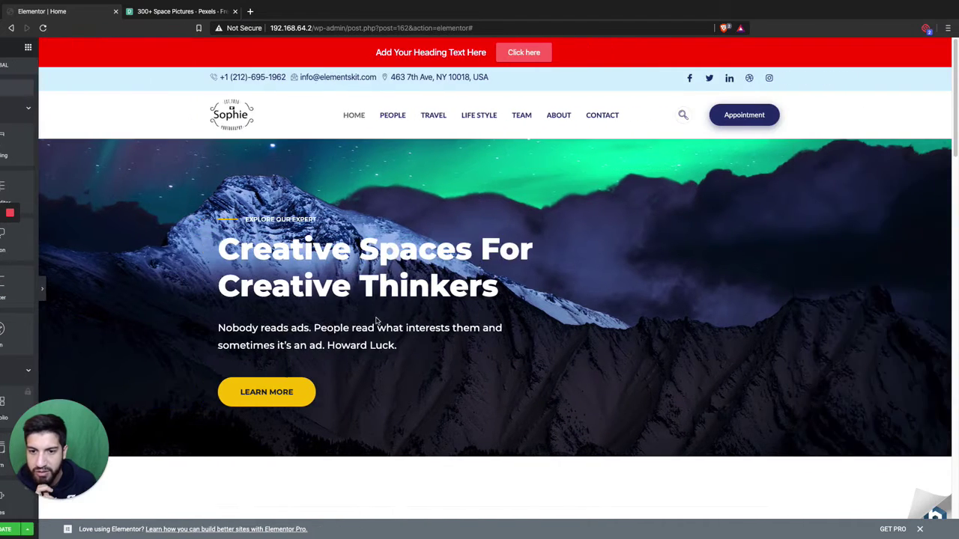
{"action": "scroll", "coordinate": [574, 324], "scroll_direction": "down", "scroll_amount": 2}
{"action": "scroll", "coordinate": [574, 324], "scroll_direction": "down", "scroll_amount": 3}
{"action": "scroll", "coordinate": [574, 324], "scroll_direction": "up", "scroll_amount": 5}
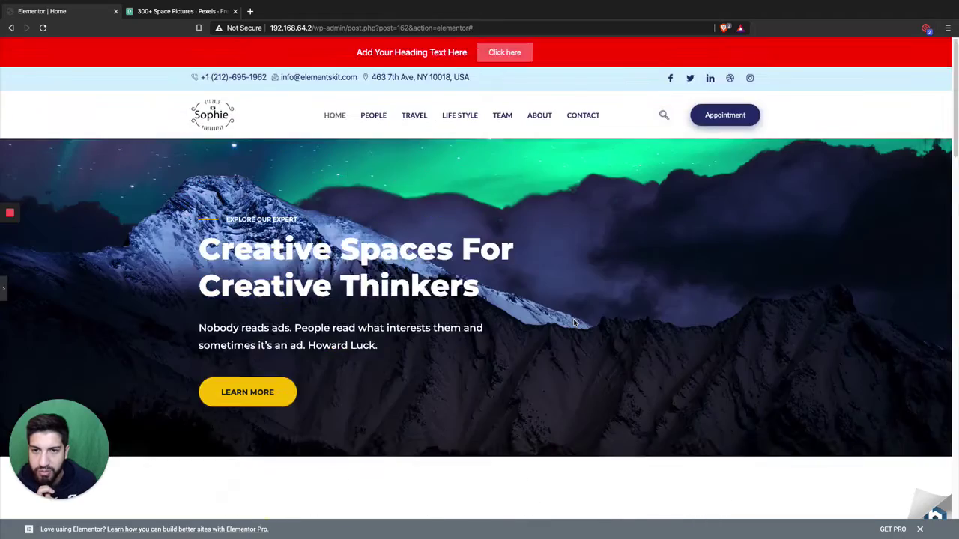
{"action": "scroll", "coordinate": [575, 324], "scroll_direction": "down", "scroll_amount": 12}
{"action": "scroll", "coordinate": [575, 324], "scroll_direction": "up", "scroll_amount": 12}
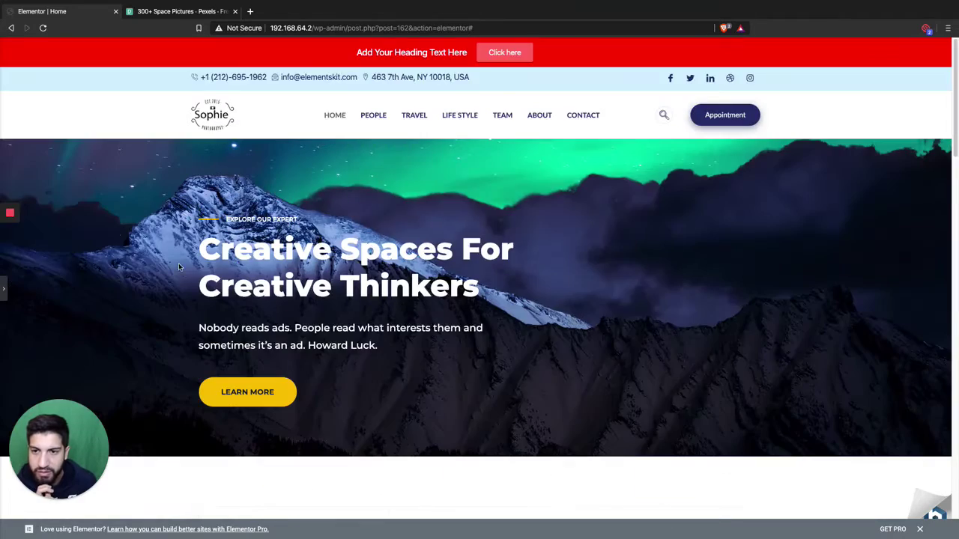
{"action": "left_click", "coordinate": [5, 292]}
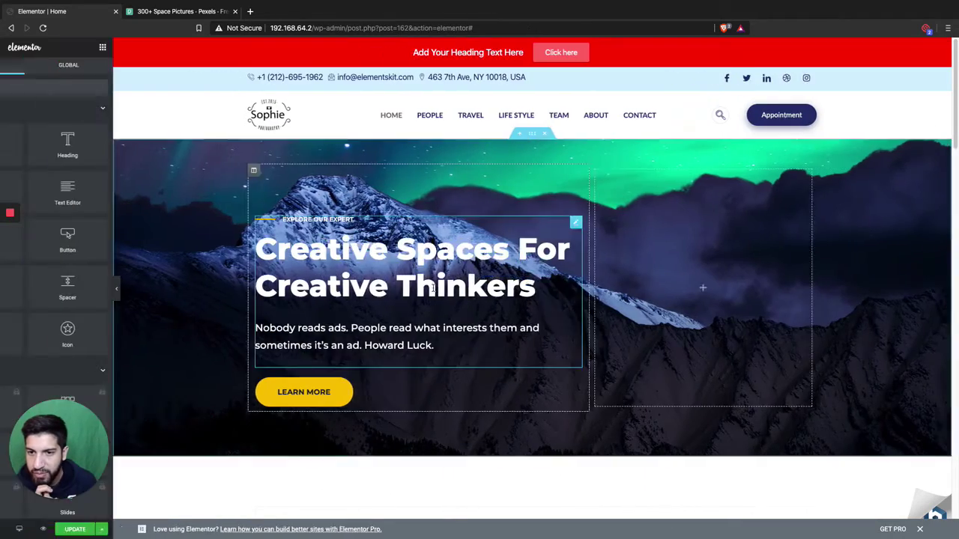
- Open the "Fully dedicated to the best solutions." section for editing and examine it together with its neighbouring sections
{"action": "scroll", "coordinate": [490, 283], "scroll_direction": "down", "scroll_amount": 5}
{"action": "scroll", "coordinate": [550, 284], "scroll_direction": "down", "scroll_amount": 3}
{"action": "scroll", "coordinate": [550, 284], "scroll_direction": "up", "scroll_amount": 5}
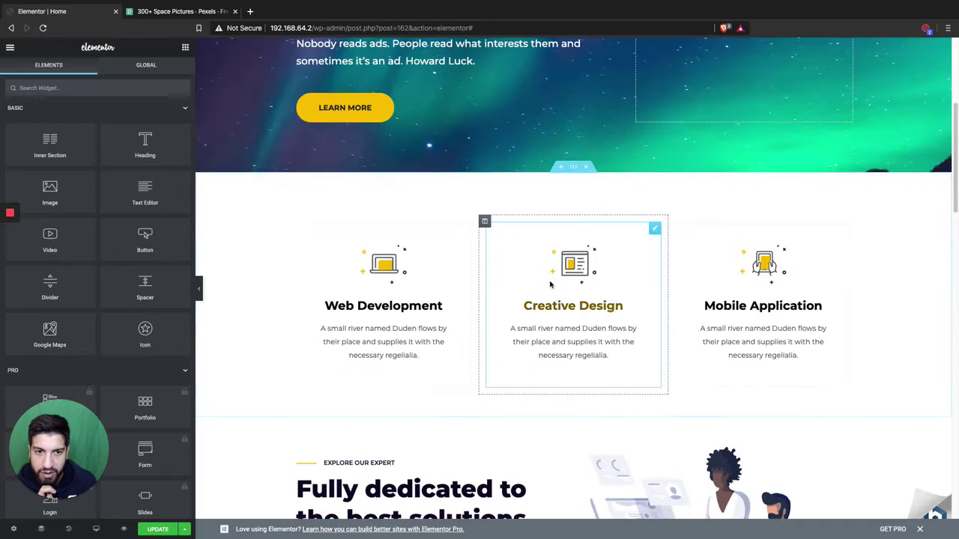
{"action": "scroll", "coordinate": [608, 250], "scroll_direction": "down", "scroll_amount": 3}
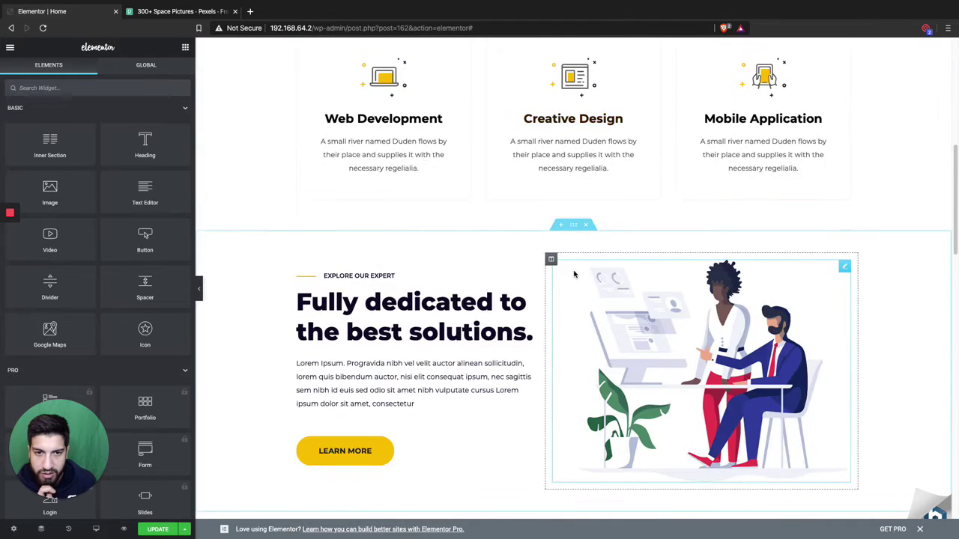
{"action": "left_click", "coordinate": [572, 122]}
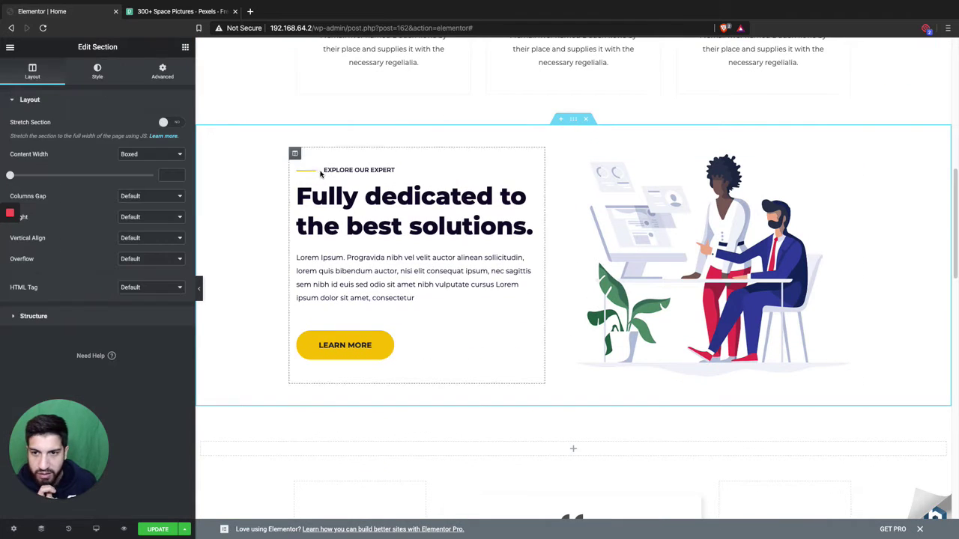
{"action": "scroll", "coordinate": [520, 254], "scroll_direction": "up", "scroll_amount": 3}
{"action": "scroll", "coordinate": [552, 268], "scroll_direction": "down", "scroll_amount": 3}
{"action": "scroll", "coordinate": [433, 233], "scroll_direction": "down", "scroll_amount": 2}
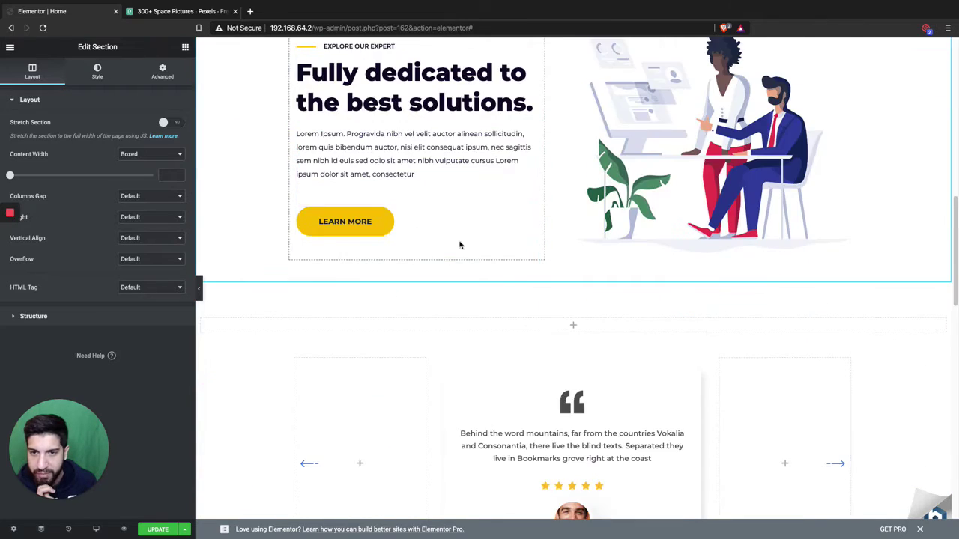
{"action": "scroll", "coordinate": [611, 292], "scroll_direction": "up", "scroll_amount": 6}
{"action": "scroll", "coordinate": [525, 314], "scroll_direction": "down", "scroll_amount": 3}
{"action": "scroll", "coordinate": [475, 277], "scroll_direction": "down", "scroll_amount": 2}
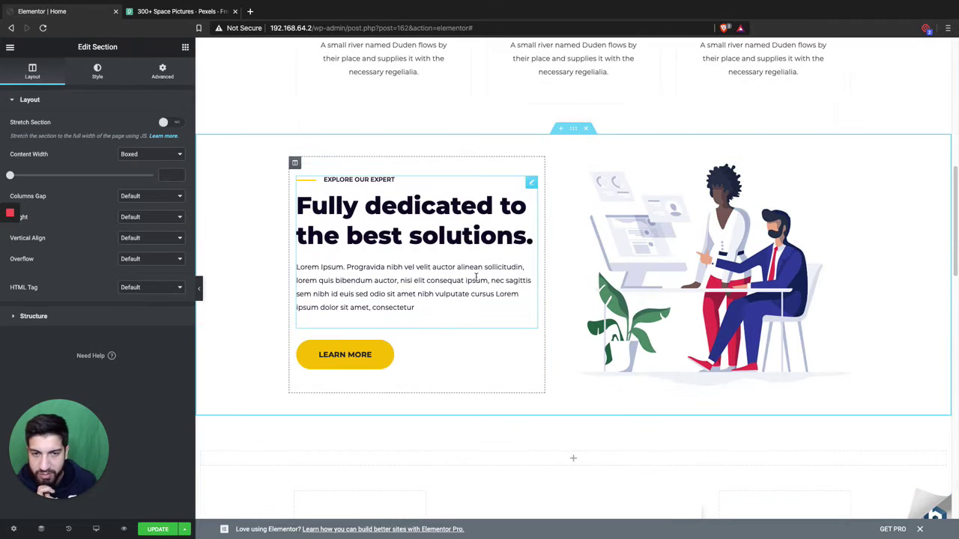
{"action": "scroll", "coordinate": [432, 218], "scroll_direction": "down", "scroll_amount": 1}
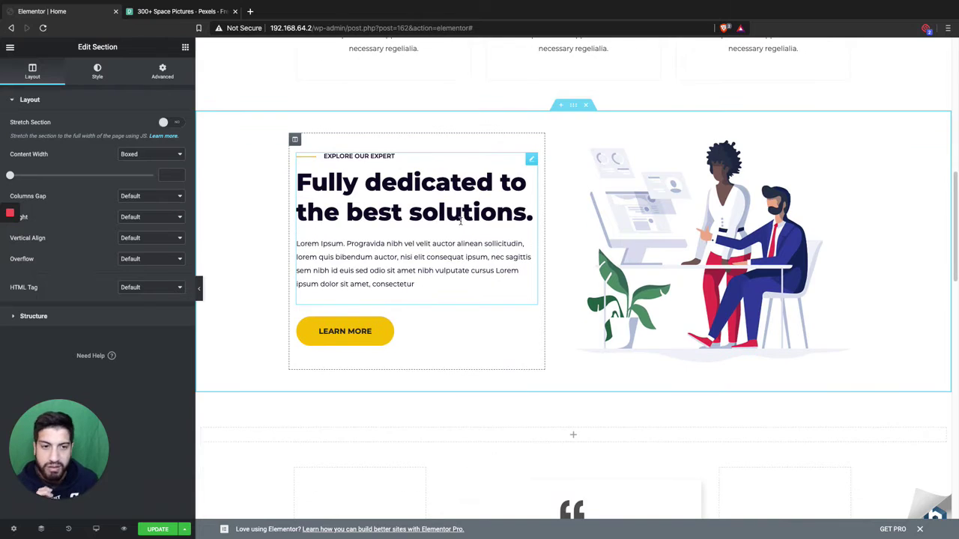
{"action": "scroll", "coordinate": [479, 216], "scroll_direction": "up", "scroll_amount": 5}
{"action": "scroll", "coordinate": [430, 223], "scroll_direction": "down", "scroll_amount": 1}
{"action": "scroll", "coordinate": [430, 222], "scroll_direction": "down", "scroll_amount": 5}
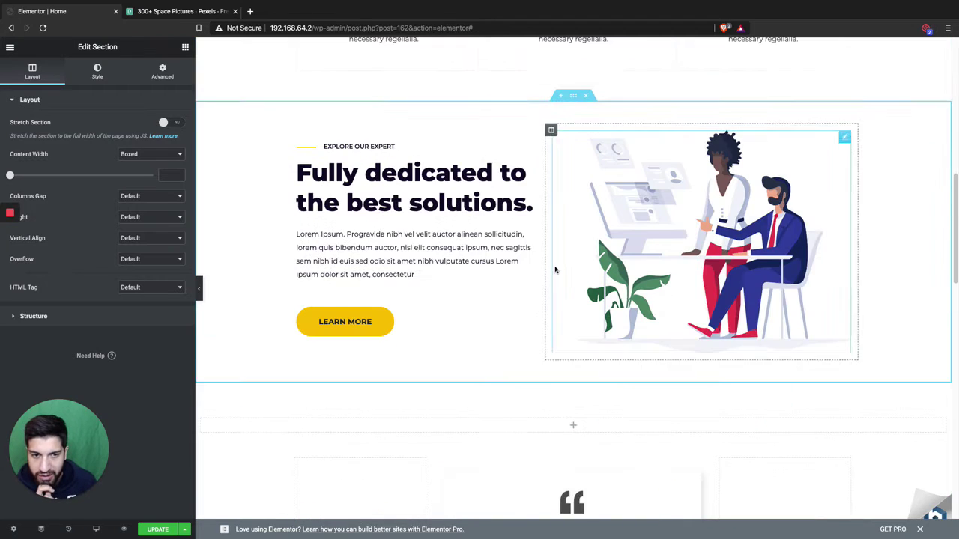
{"action": "scroll", "coordinate": [207, 129], "scroll_direction": "up", "scroll_amount": 2}
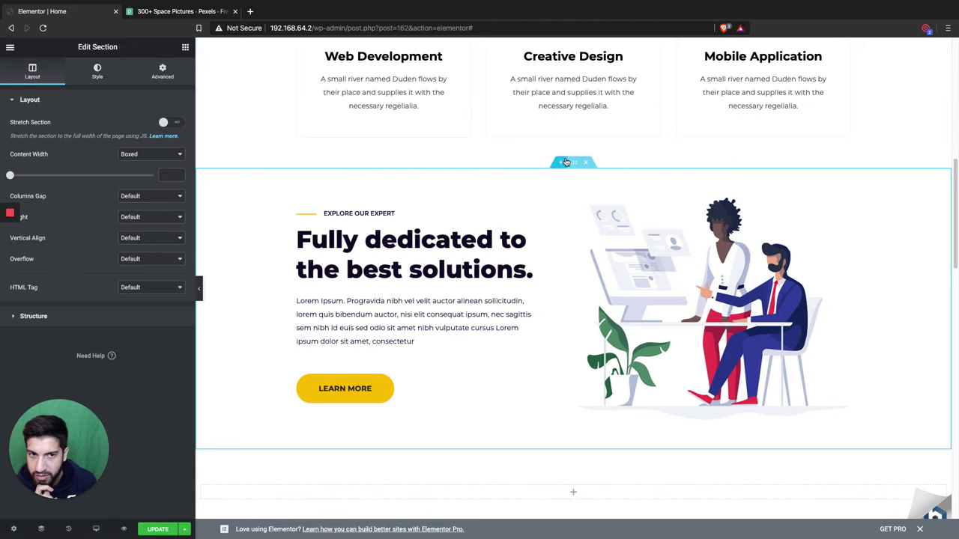
- Give the "Fully dedicated to the best solutions." section a classic background with the starry image pexels-photo-207529.jpeg
{"action": "left_click", "coordinate": [98, 73]}
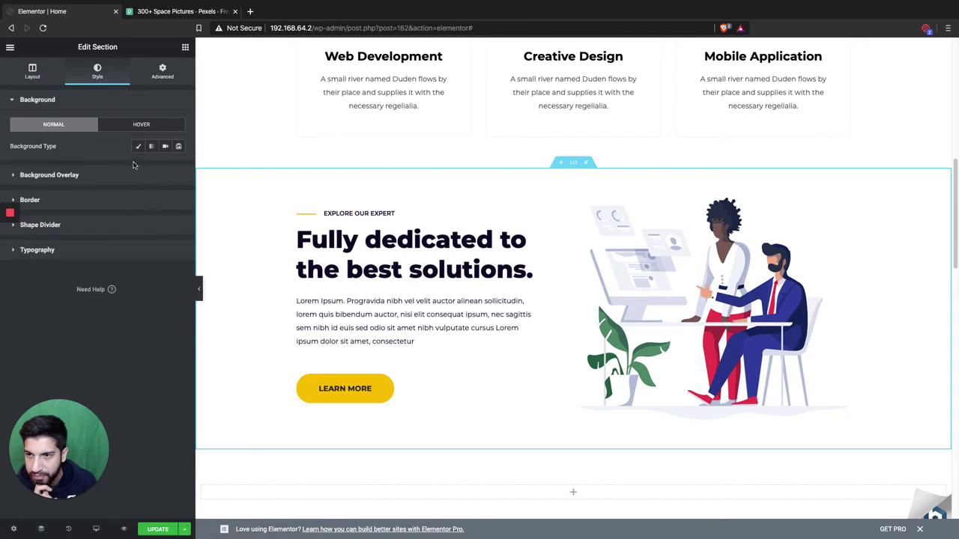
{"action": "left_click", "coordinate": [136, 147]}
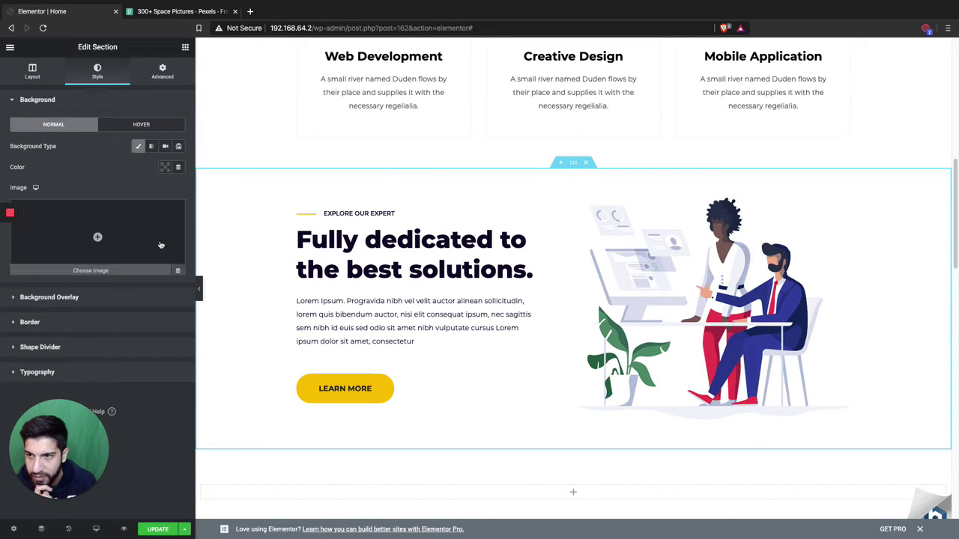
{"action": "left_click", "coordinate": [116, 226]}
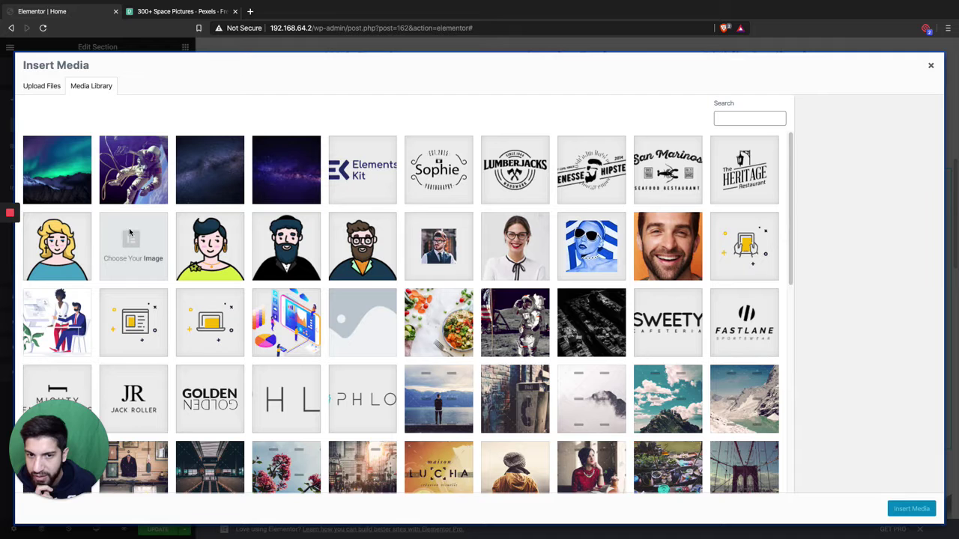
{"action": "left_click", "coordinate": [223, 181]}
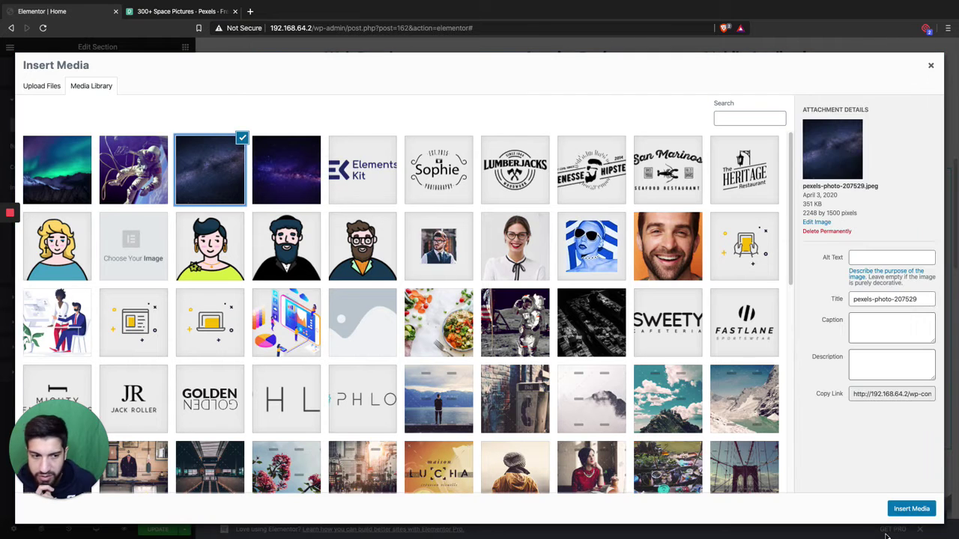
{"action": "left_click", "coordinate": [911, 508]}
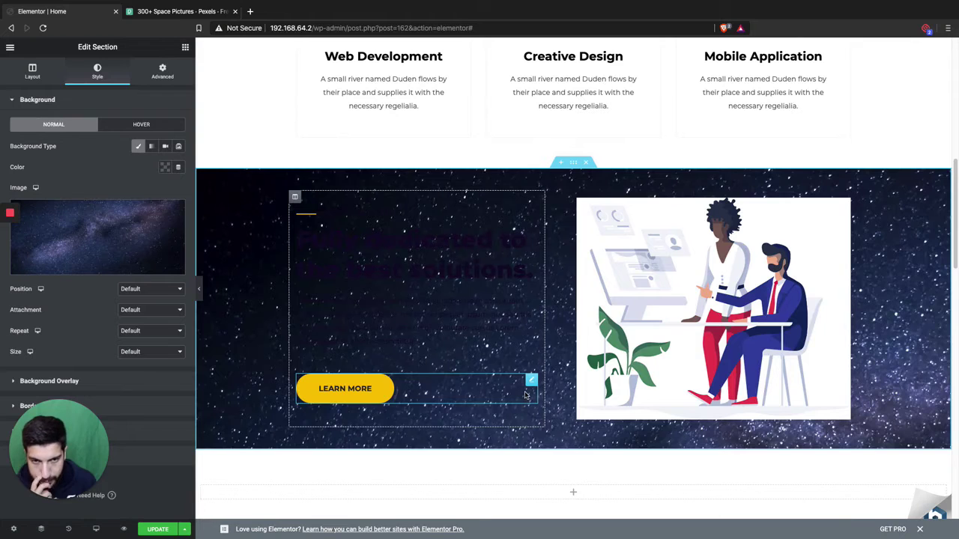
- Delete the office illustration from the starry section and move the text column to the right of the empty column
{"action": "right_click", "coordinate": [732, 370]}
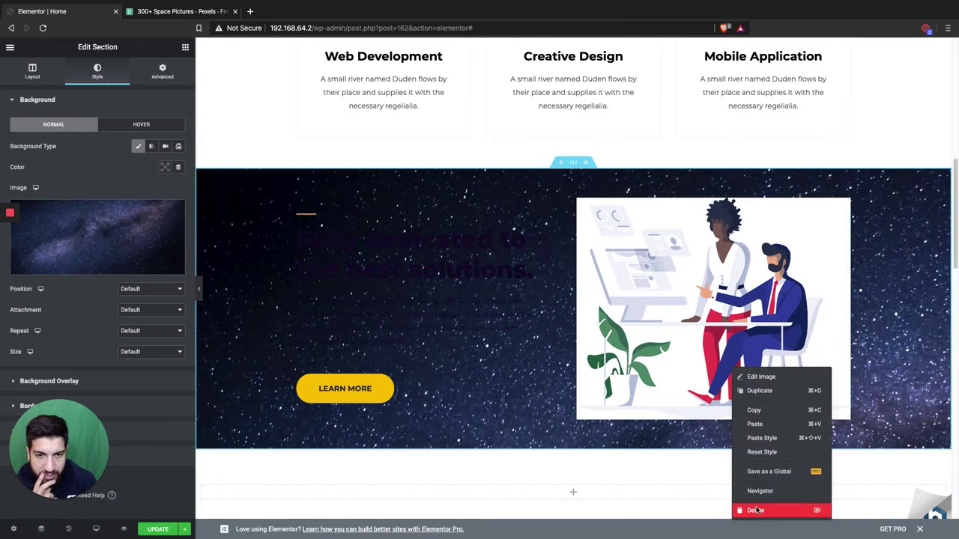
{"action": "left_click", "coordinate": [756, 510]}
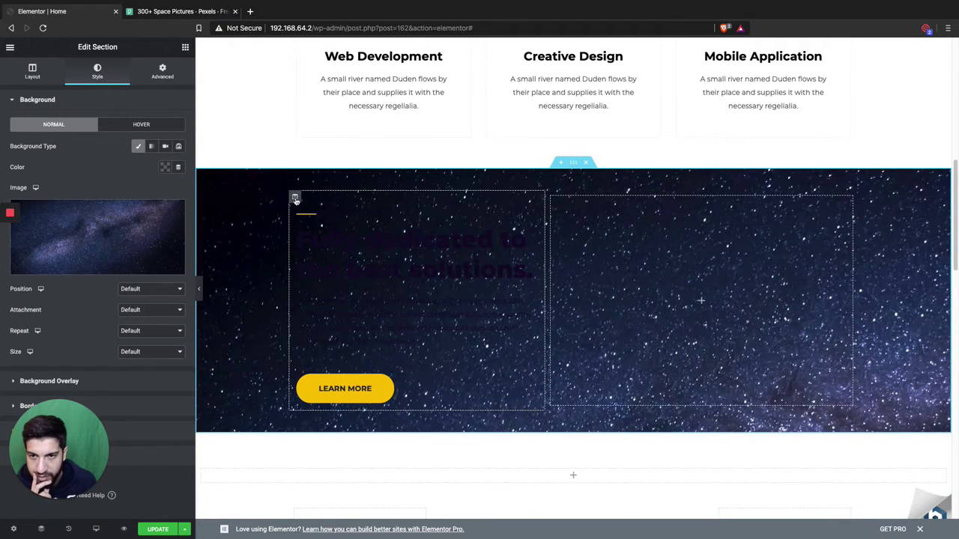
{"action": "left_click_drag", "start_coordinate": [294, 196], "coordinate": [719, 233]}
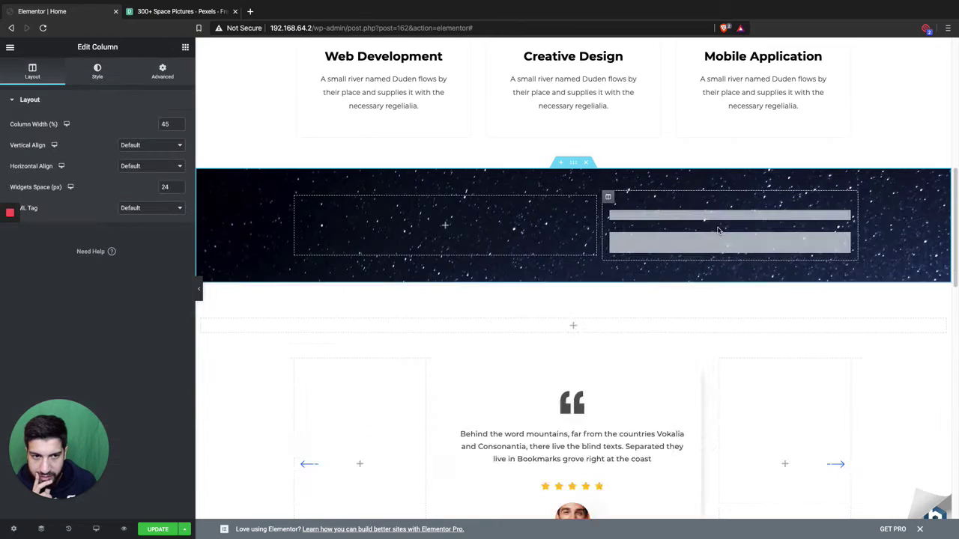
- Set the description text colour of the "Fully dedicated to the best solutions." heading to white (#FFFFFF)
{"action": "left_click", "coordinate": [719, 275]}
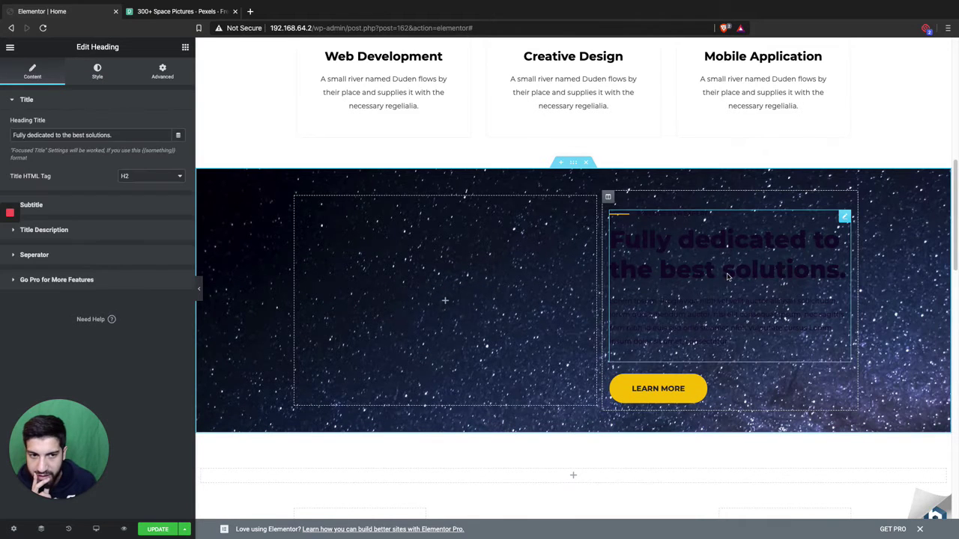
{"action": "left_click", "coordinate": [89, 75]}
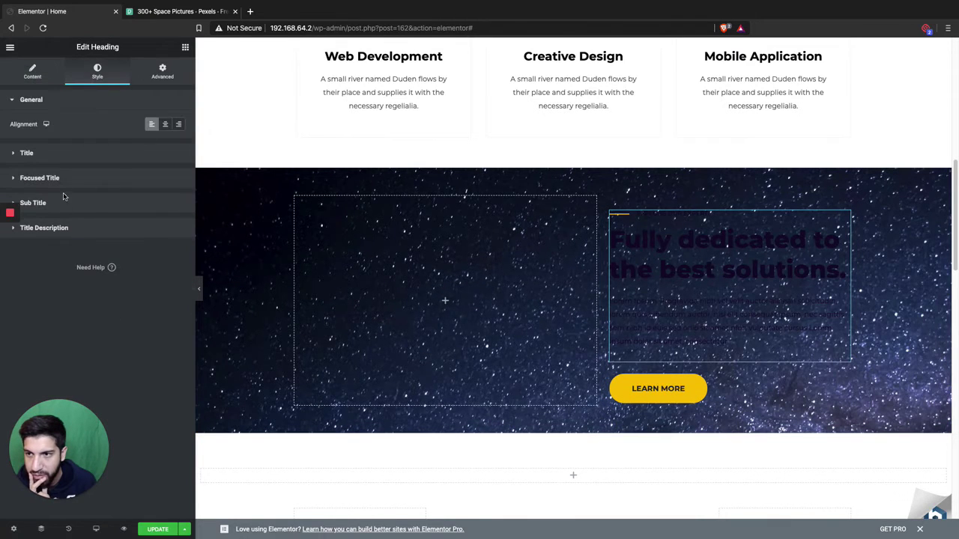
{"action": "left_click", "coordinate": [69, 226]}
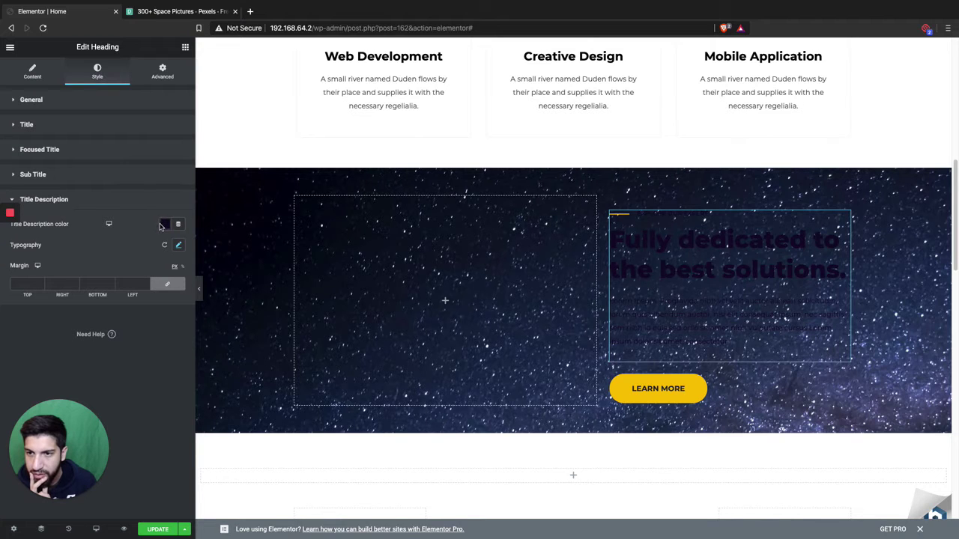
{"action": "left_click", "coordinate": [164, 224]}
{"action": "left_click", "coordinate": [146, 249]}
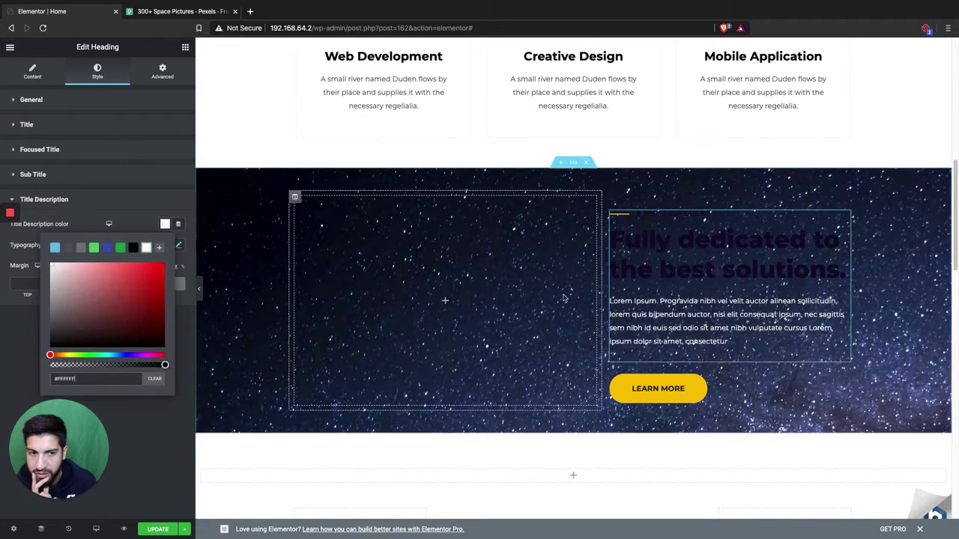
- Set both the focused title colour and the title primary colour of the same heading to white
{"action": "left_click", "coordinate": [58, 181]}
{"action": "left_click", "coordinate": [68, 158]}
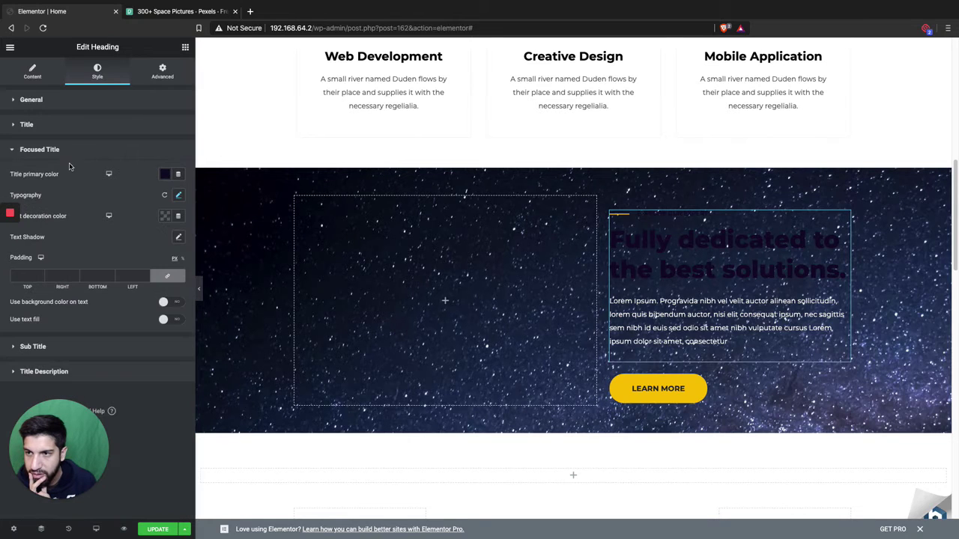
{"action": "left_click", "coordinate": [164, 175]}
{"action": "left_click", "coordinate": [146, 197]}
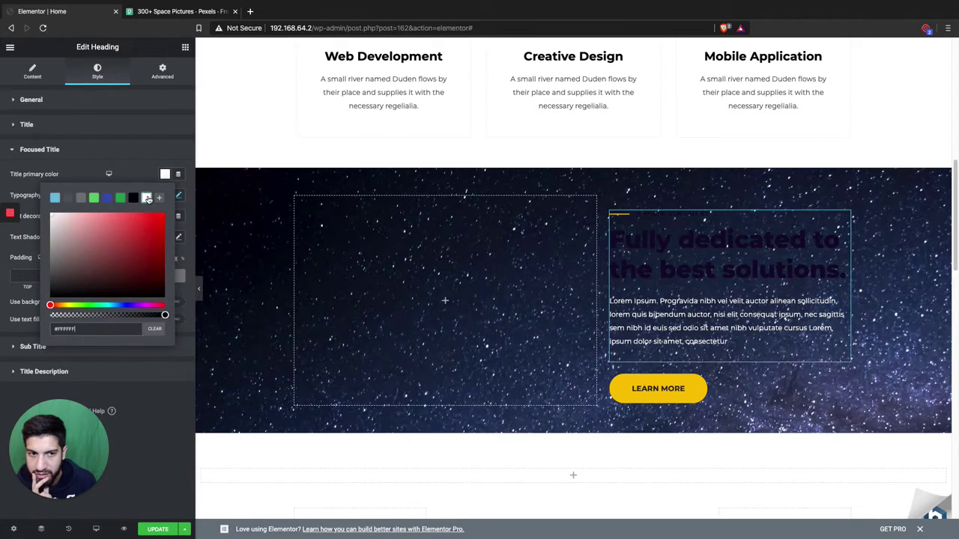
{"action": "left_click", "coordinate": [110, 127]}
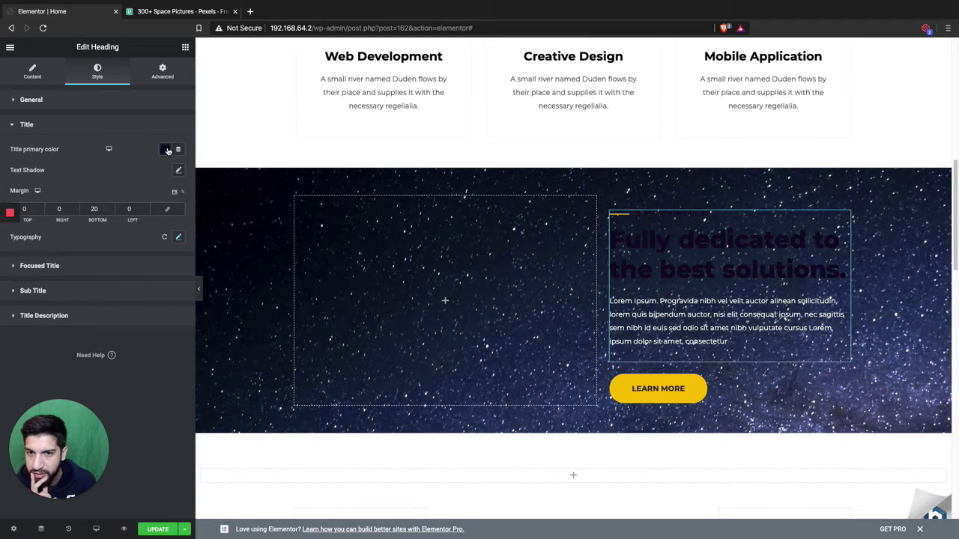
{"action": "left_click", "coordinate": [165, 149]}
{"action": "left_click", "coordinate": [146, 173]}
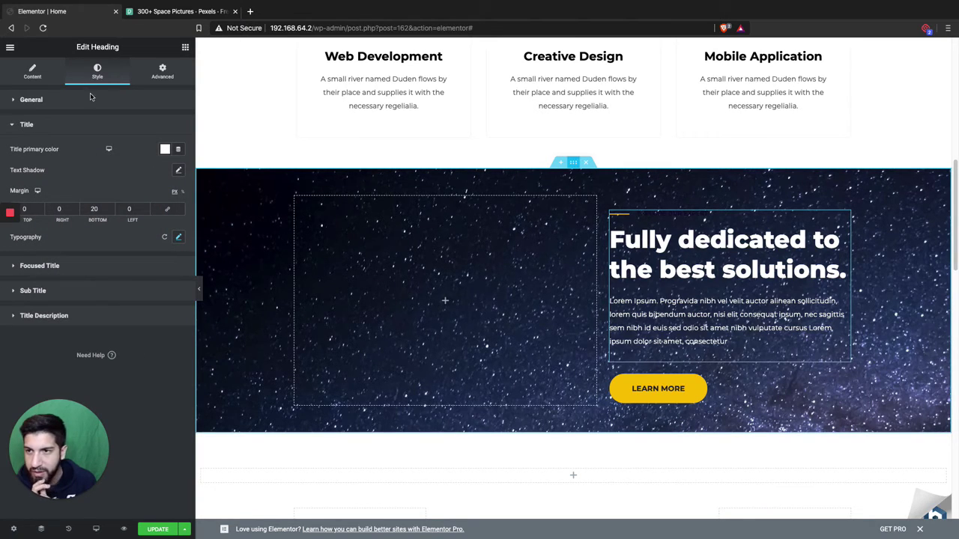
- Give the starry section's background image a custom position with X at -123 px and Y at -530 px
{"action": "left_click", "coordinate": [131, 289]}
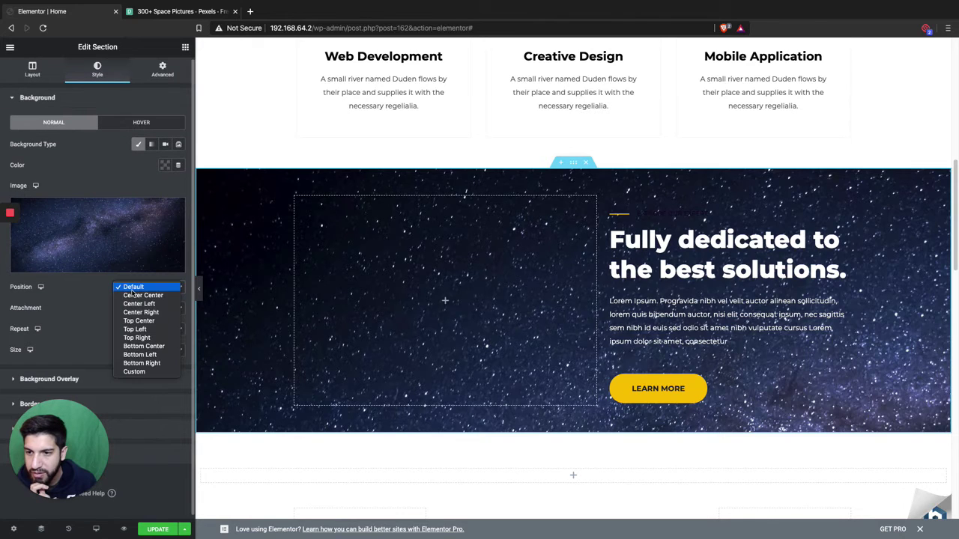
{"action": "left_click", "coordinate": [134, 372]}
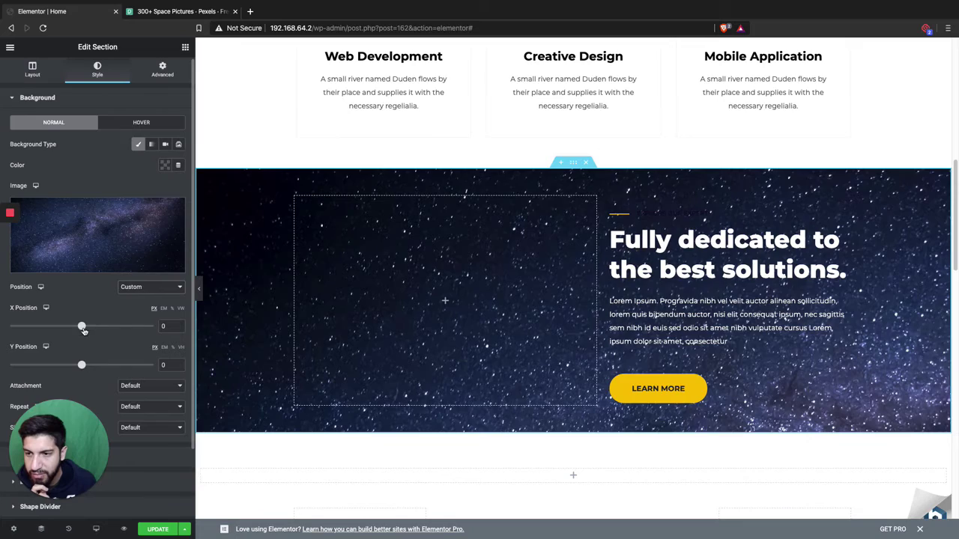
{"action": "left_click_drag", "start_coordinate": [83, 330], "coordinate": [70, 328]}
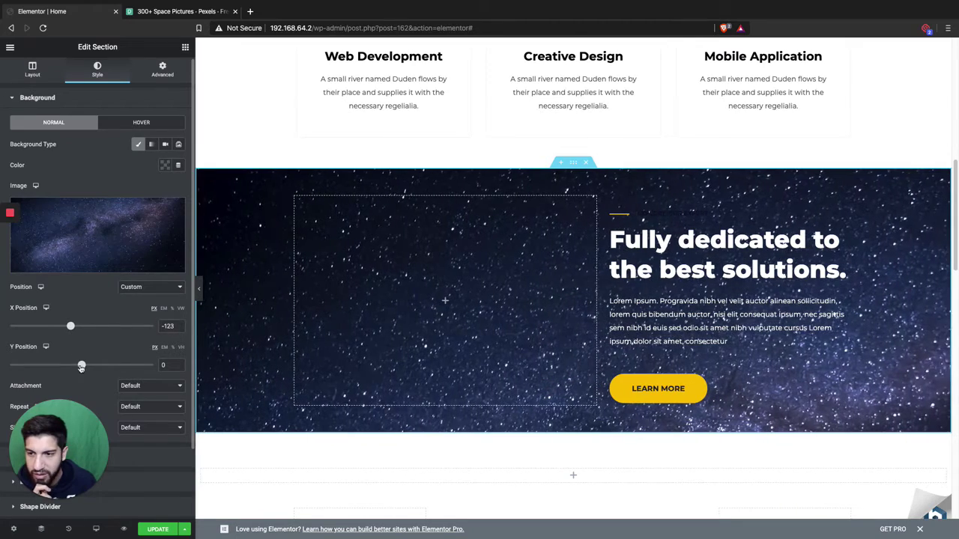
{"action": "left_click_drag", "start_coordinate": [81, 367], "coordinate": [34, 364]}
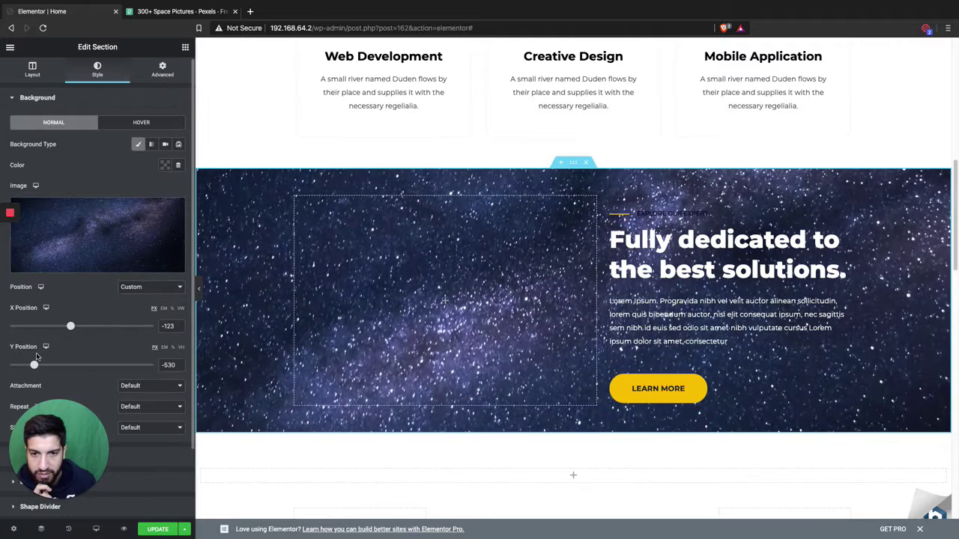
- Set the starry section's background attachment to Fixed and its size to Cover
{"action": "scroll", "coordinate": [128, 271], "scroll_direction": "down", "scroll_amount": 2}
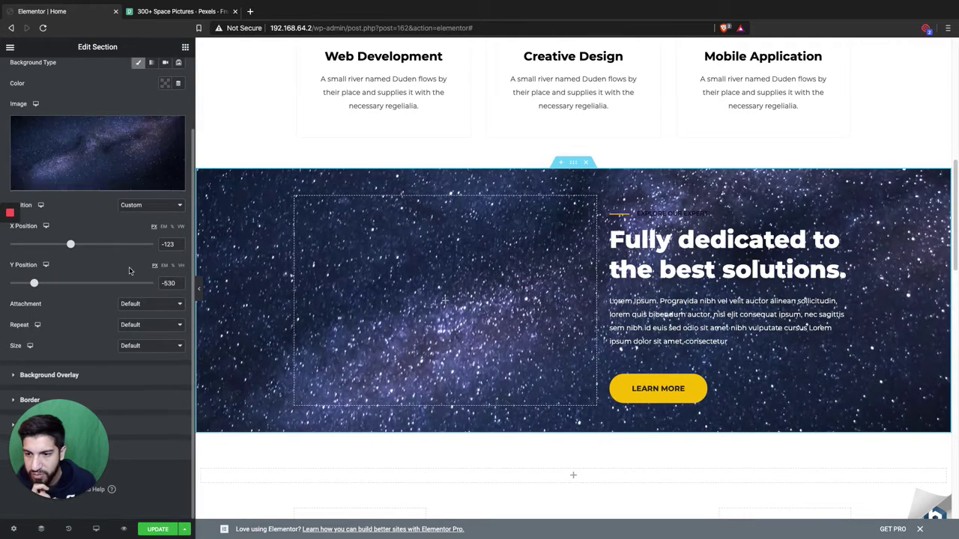
{"action": "left_click", "coordinate": [141, 305]}
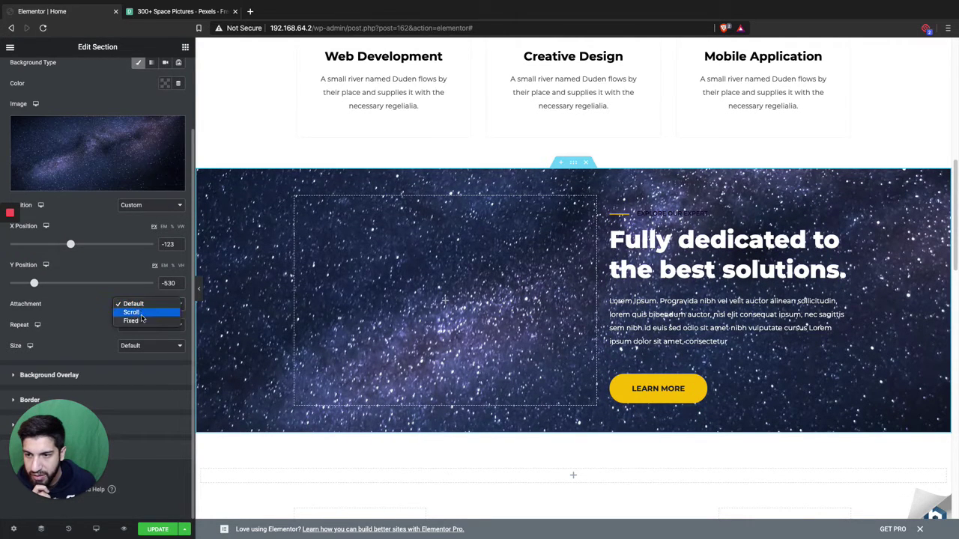
{"action": "left_click", "coordinate": [132, 321]}
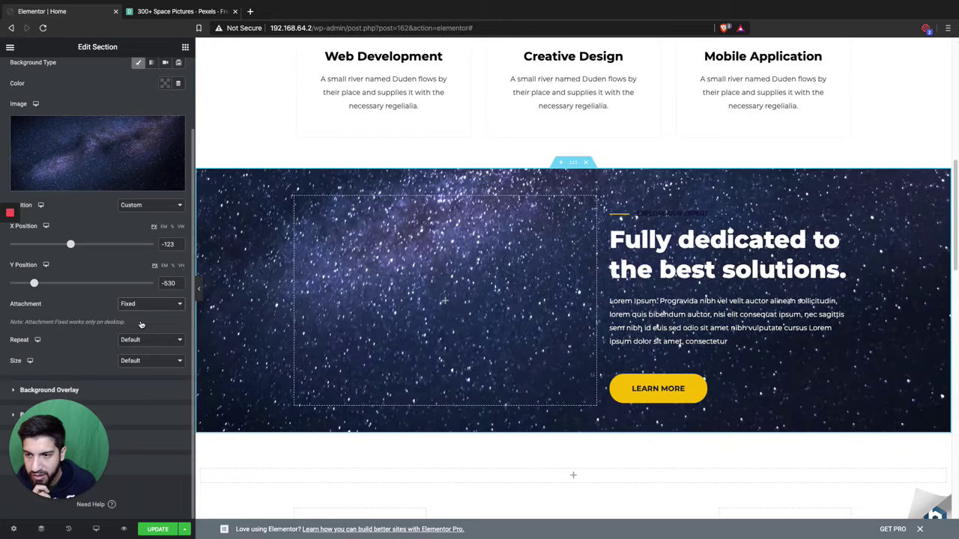
{"action": "left_click", "coordinate": [147, 363]}
{"action": "left_click", "coordinate": [132, 378]}
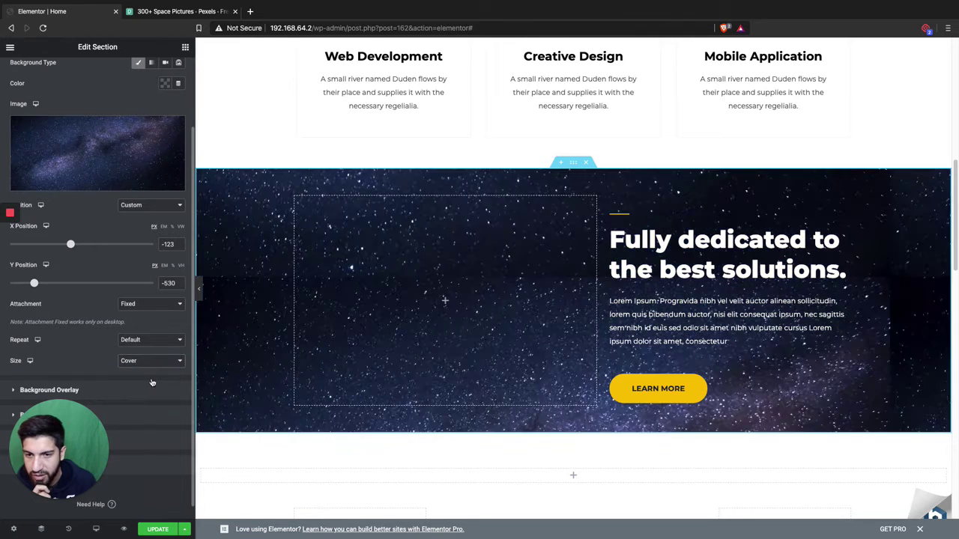
- Open the "Creative Spaces For Creative Thinkers" hero section for editing and set its background size to Cover
{"action": "scroll", "coordinate": [486, 327], "scroll_direction": "down", "scroll_amount": 3}
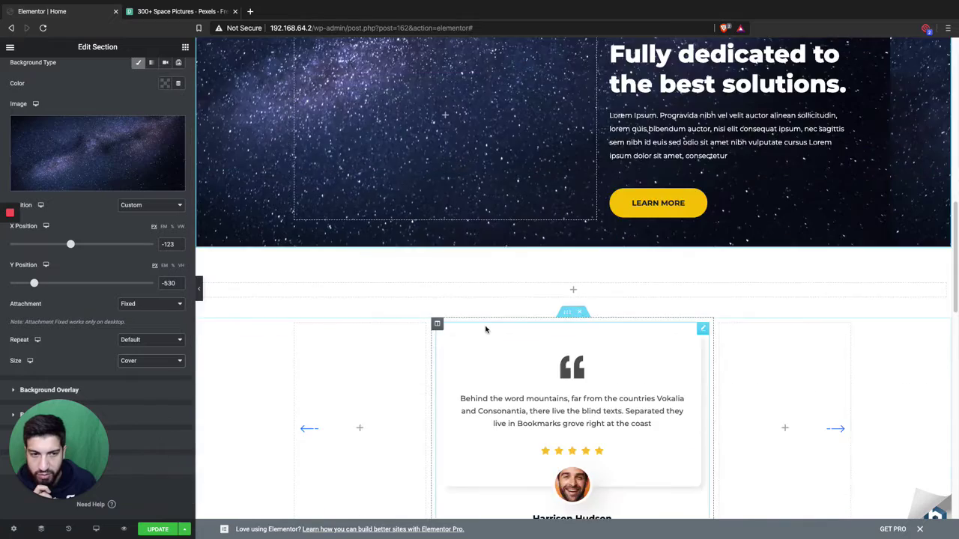
{"action": "scroll", "coordinate": [486, 327], "scroll_direction": "up", "scroll_amount": 5}
{"action": "scroll", "coordinate": [484, 327], "scroll_direction": "down", "scroll_amount": 6}
{"action": "scroll", "coordinate": [484, 328], "scroll_direction": "up", "scroll_amount": 9}
{"action": "scroll", "coordinate": [484, 328], "scroll_direction": "up", "scroll_amount": 3}
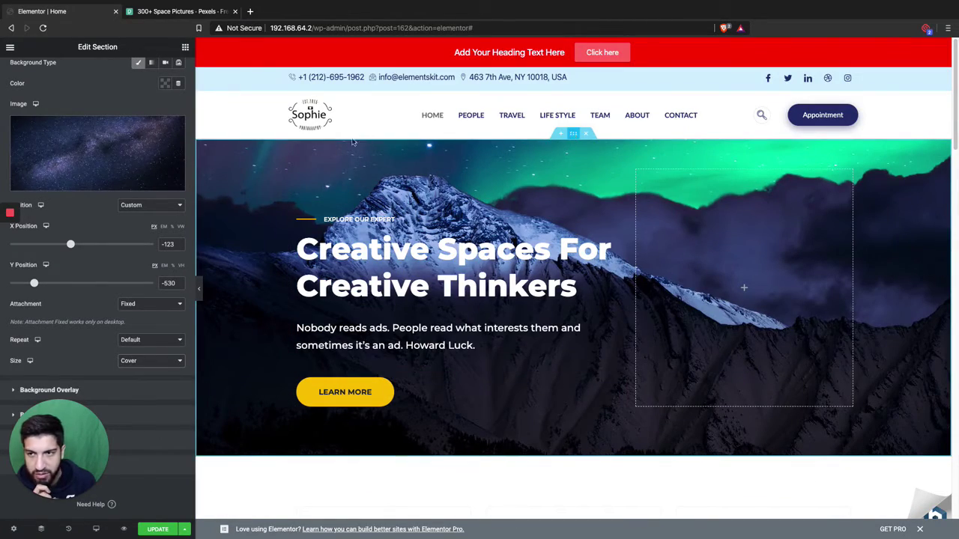
{"action": "left_click", "coordinate": [572, 134]}
{"action": "scroll", "coordinate": [154, 386], "scroll_direction": "down", "scroll_amount": 2}
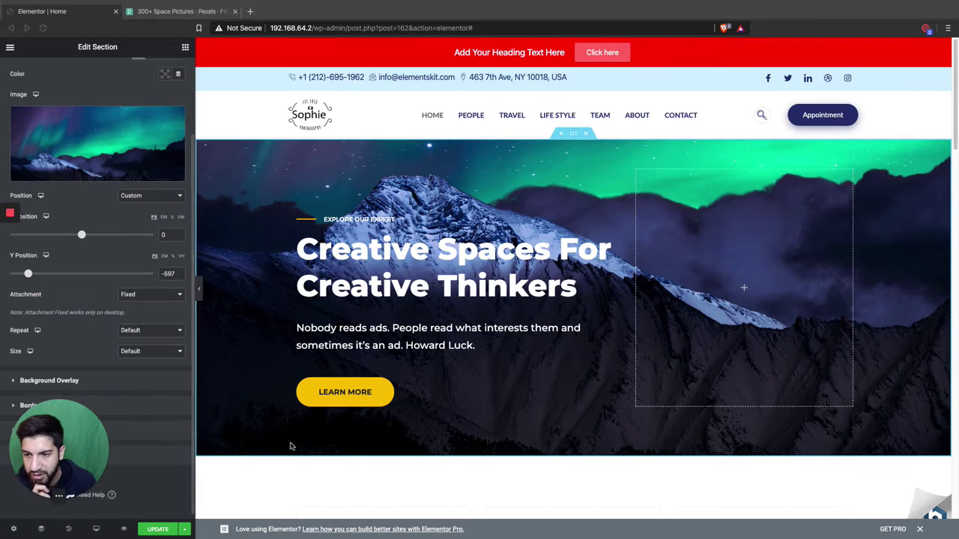
{"action": "left_click", "coordinate": [159, 351]}
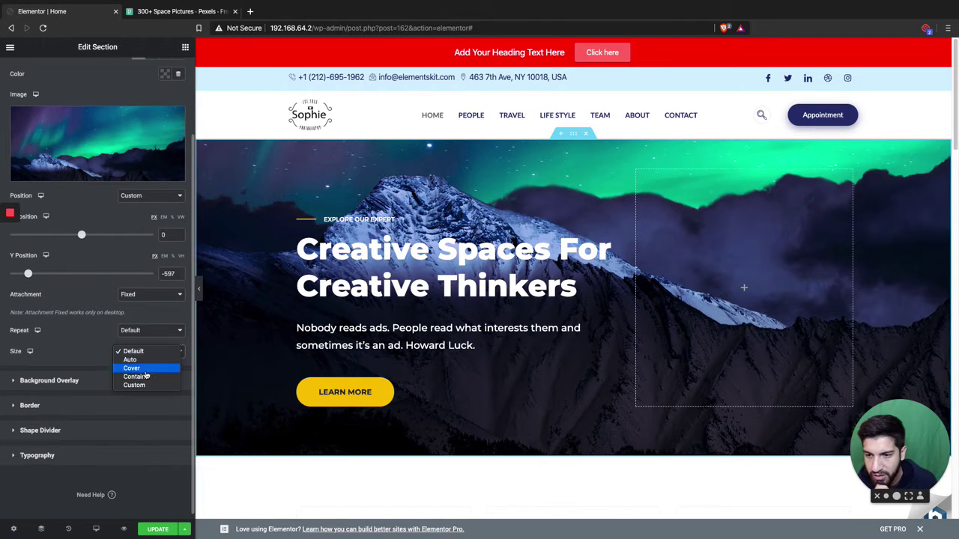
{"action": "left_click", "coordinate": [133, 368]}
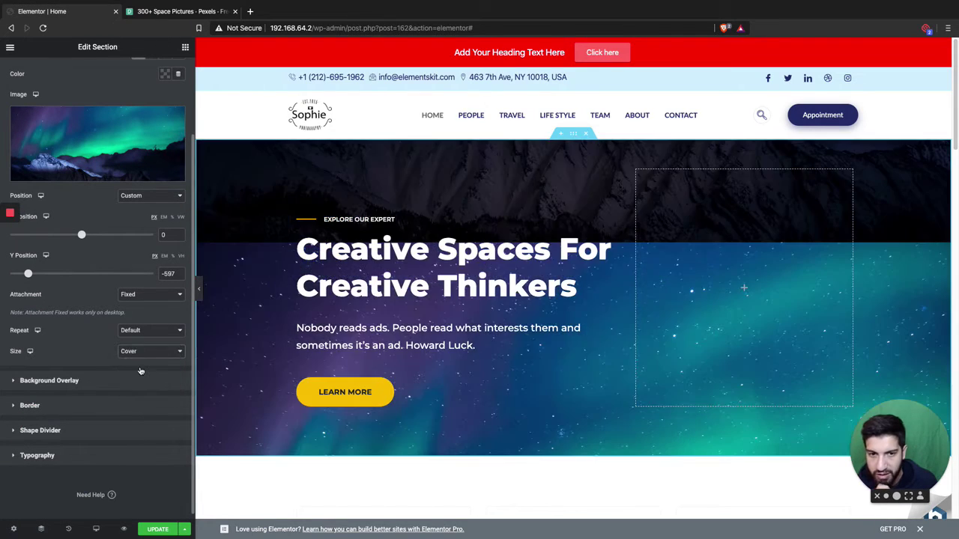
- Examine how the hero section's fixed background moves as the page scrolls between the hero and the service cards
{"action": "scroll", "coordinate": [579, 260], "scroll_direction": "down", "scroll_amount": 2}
{"action": "scroll", "coordinate": [579, 260], "scroll_direction": "up", "scroll_amount": 2}
{"action": "scroll", "coordinate": [579, 260], "scroll_direction": "down", "scroll_amount": 4}
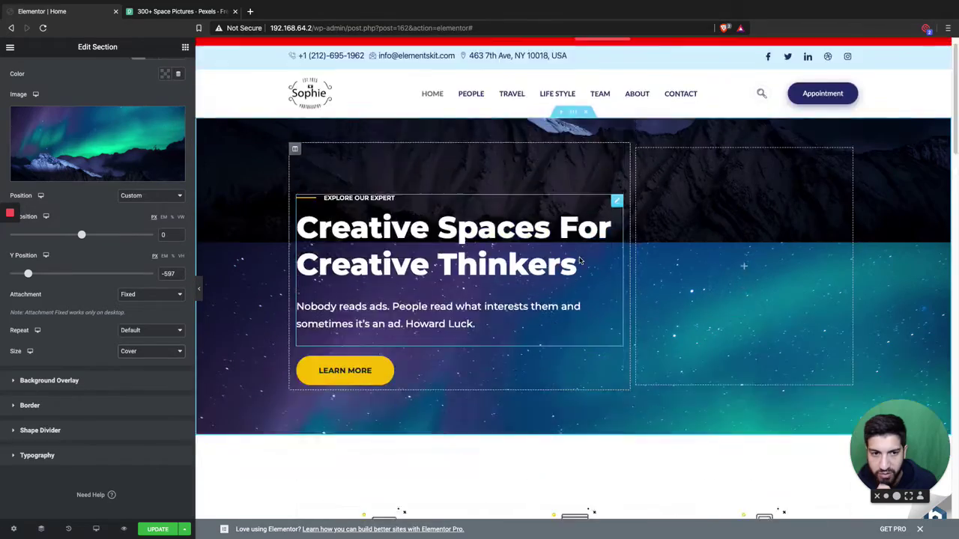
{"action": "scroll", "coordinate": [579, 259], "scroll_direction": "up", "scroll_amount": 3}
{"action": "scroll", "coordinate": [579, 260], "scroll_direction": "down", "scroll_amount": 5}
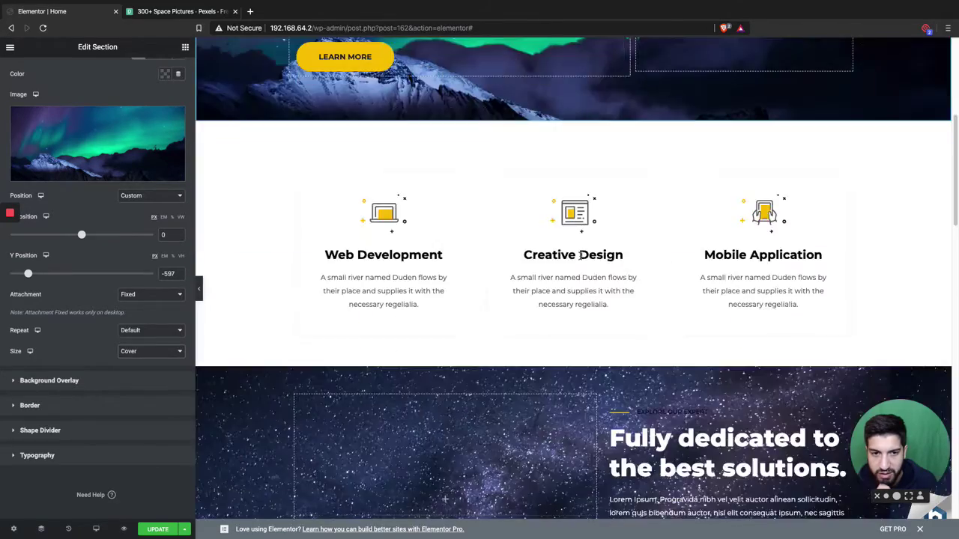
{"action": "scroll", "coordinate": [579, 258], "scroll_direction": "up", "scroll_amount": 5}
{"action": "scroll", "coordinate": [579, 255], "scroll_direction": "down", "scroll_amount": 3}
{"action": "scroll", "coordinate": [529, 274], "scroll_direction": "up", "scroll_amount": 3}
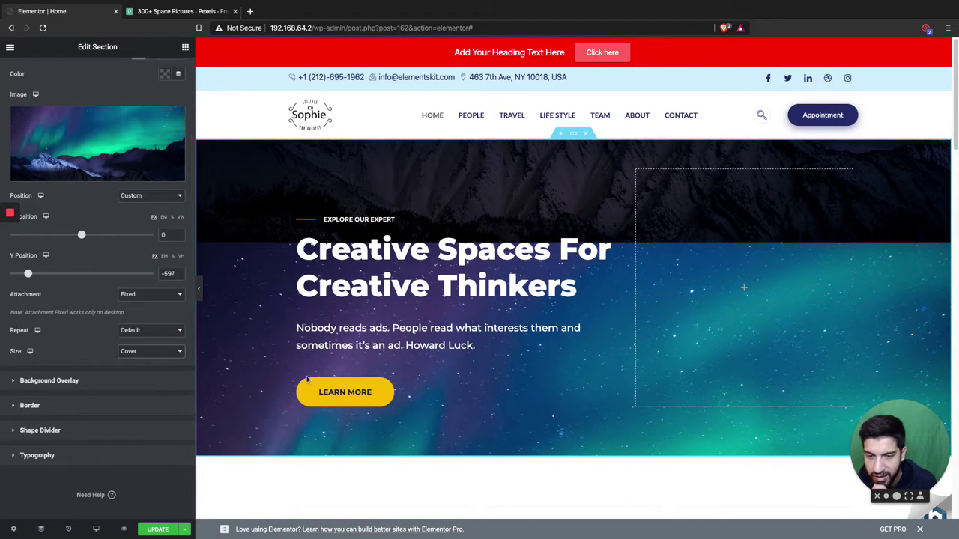
- Set the hero background to No-repeat with a Y position of -84 px and check it while scrolling
{"action": "left_click", "coordinate": [139, 331]}
{"action": "left_click", "coordinate": [138, 339]}
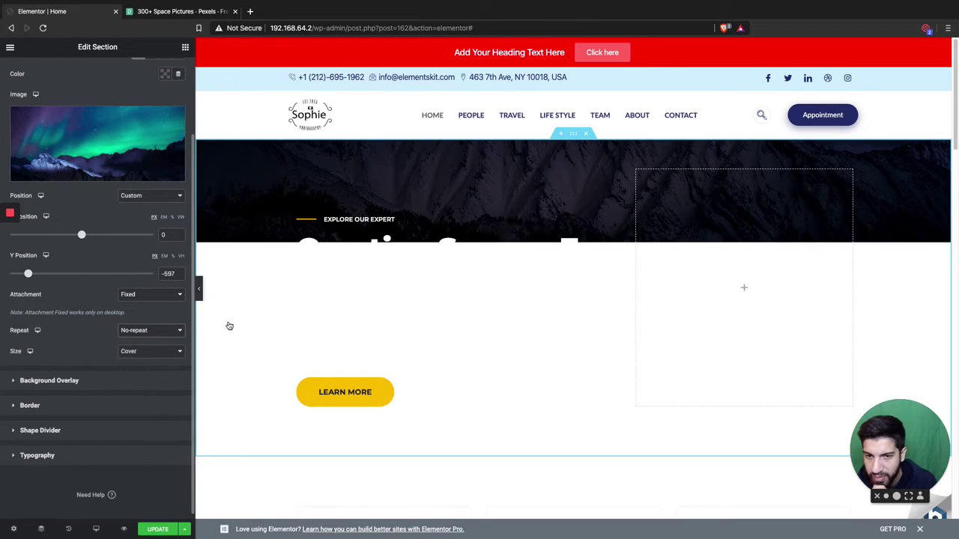
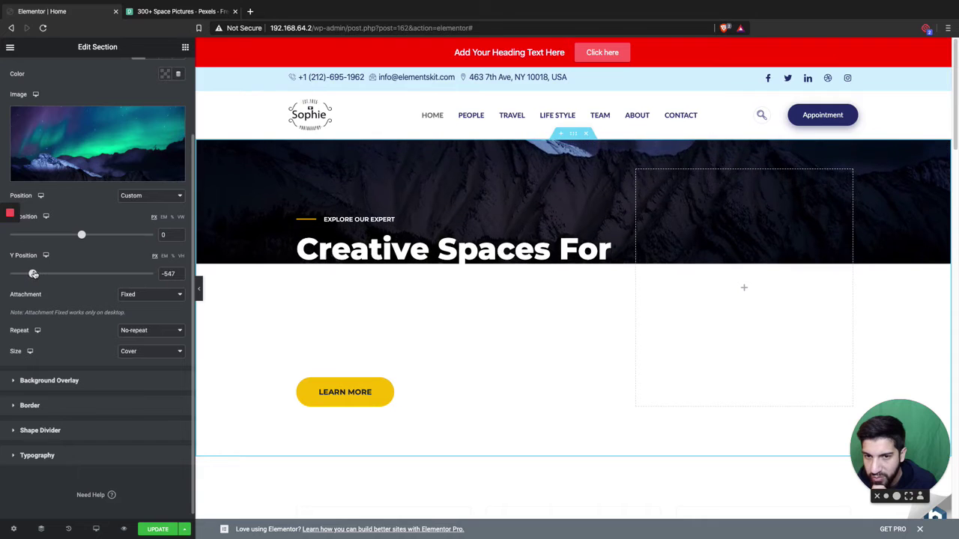
{"action": "left_click_drag", "start_coordinate": [30, 274], "coordinate": [74, 272]}
{"action": "scroll", "coordinate": [482, 286], "scroll_direction": "down", "scroll_amount": 3}
{"action": "scroll", "coordinate": [482, 286], "scroll_direction": "up", "scroll_amount": 3}
{"action": "scroll", "coordinate": [482, 286], "scroll_direction": "down", "scroll_amount": 2}
{"action": "scroll", "coordinate": [482, 286], "scroll_direction": "up", "scroll_amount": 2}
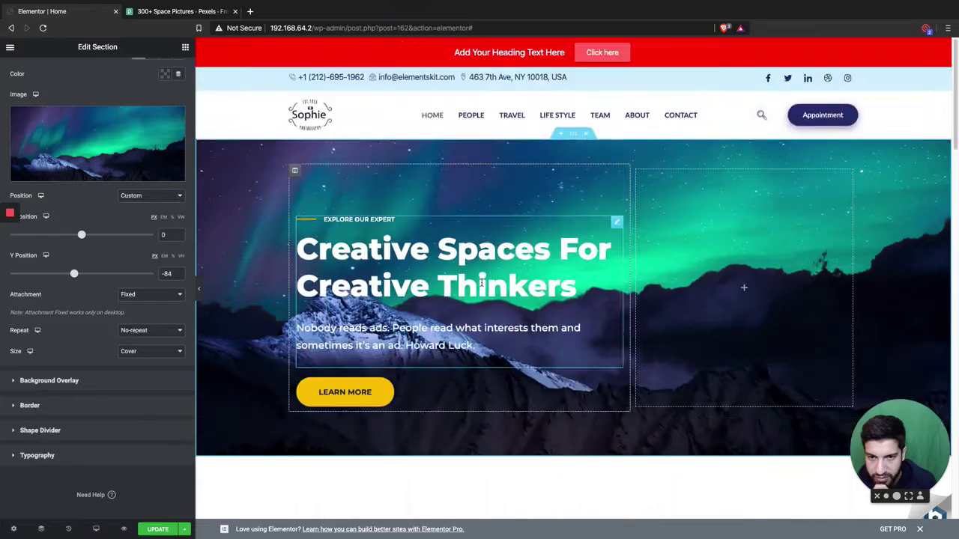
- Open the starry "Fully dedicated to the best solutions." section for editing and set its background to No-repeat
{"action": "scroll", "coordinate": [487, 300], "scroll_direction": "down", "scroll_amount": 8}
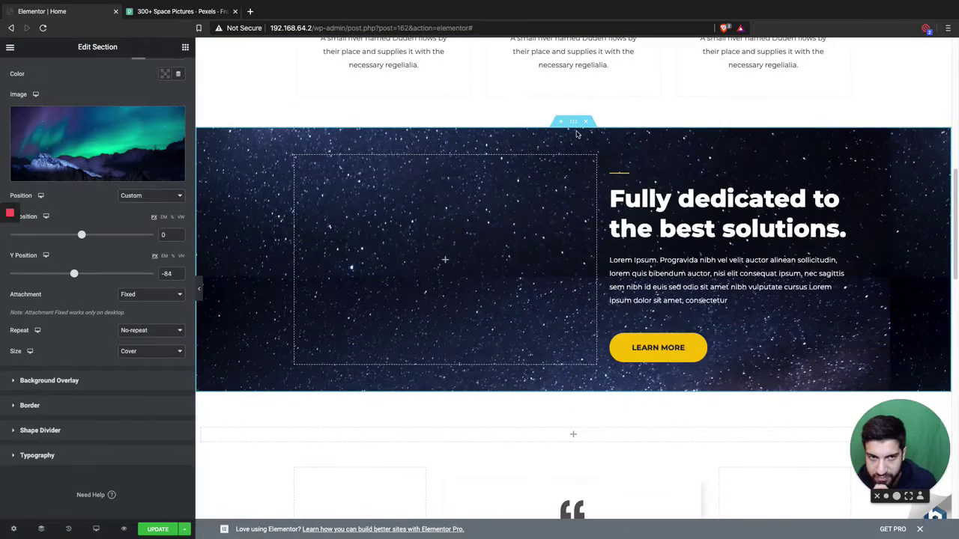
{"action": "left_click", "coordinate": [335, 255]}
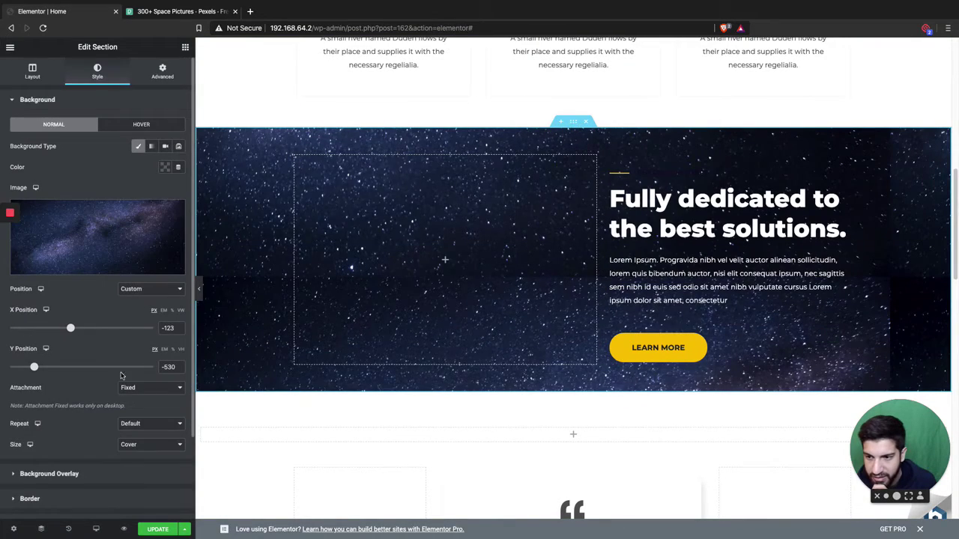
{"action": "scroll", "coordinate": [120, 383], "scroll_direction": "down", "scroll_amount": 1}
{"action": "left_click", "coordinate": [143, 423]}
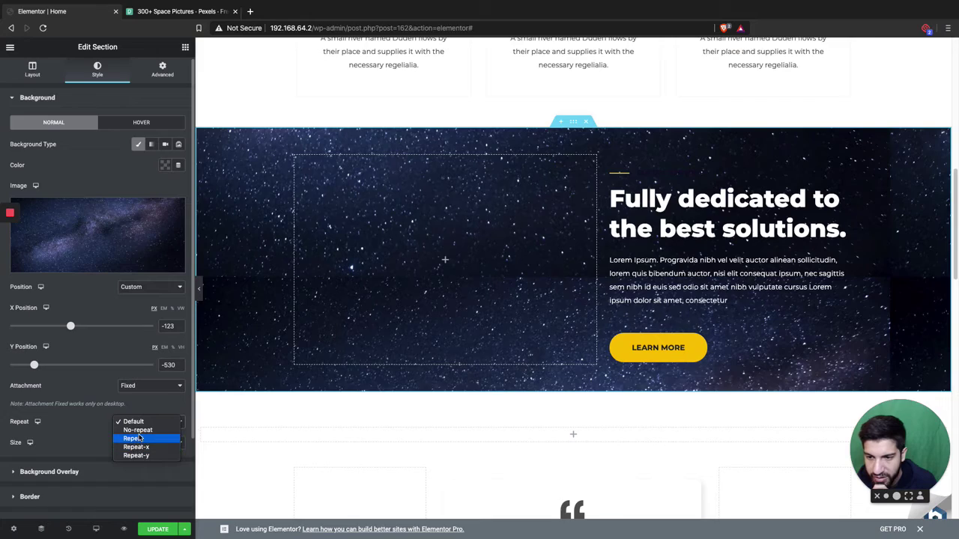
{"action": "left_click", "coordinate": [138, 431]}
- Examine how far the starry background covers its section while scrolling between the service cards, testimonial and Creative Team sections
{"action": "scroll", "coordinate": [482, 300], "scroll_direction": "down", "scroll_amount": 5}
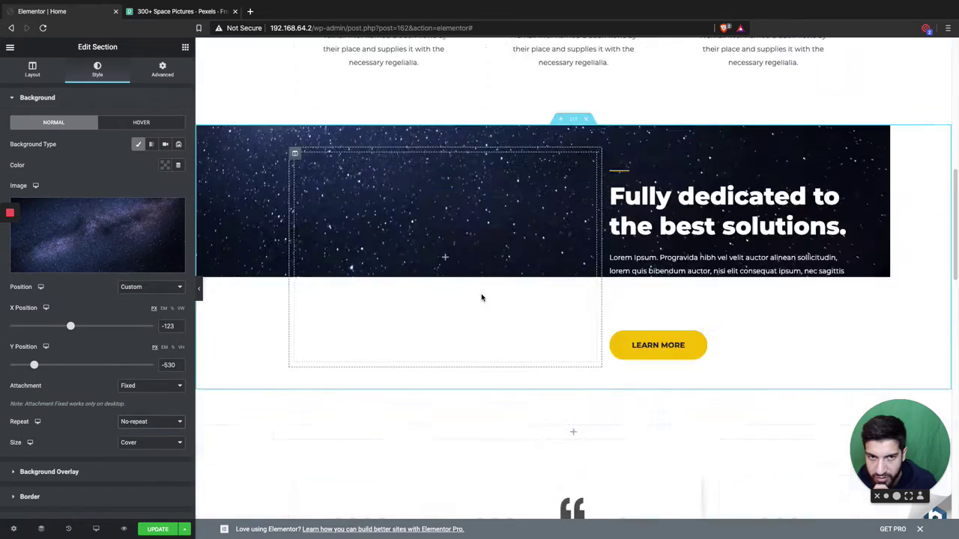
{"action": "scroll", "coordinate": [482, 298], "scroll_direction": "up", "scroll_amount": 2}
{"action": "scroll", "coordinate": [482, 298], "scroll_direction": "down", "scroll_amount": 1}
{"action": "scroll", "coordinate": [481, 298], "scroll_direction": "up", "scroll_amount": 2}
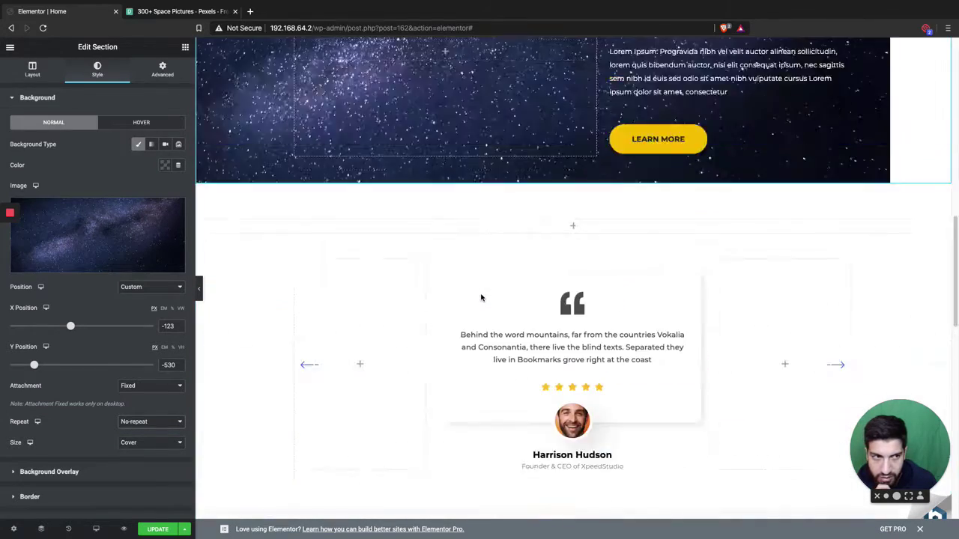
{"action": "scroll", "coordinate": [480, 298], "scroll_direction": "down", "scroll_amount": 3}
{"action": "scroll", "coordinate": [483, 298], "scroll_direction": "up", "scroll_amount": 4}
{"action": "scroll", "coordinate": [486, 284], "scroll_direction": "down", "scroll_amount": 1}
{"action": "scroll", "coordinate": [584, 263], "scroll_direction": "up", "scroll_amount": 3}
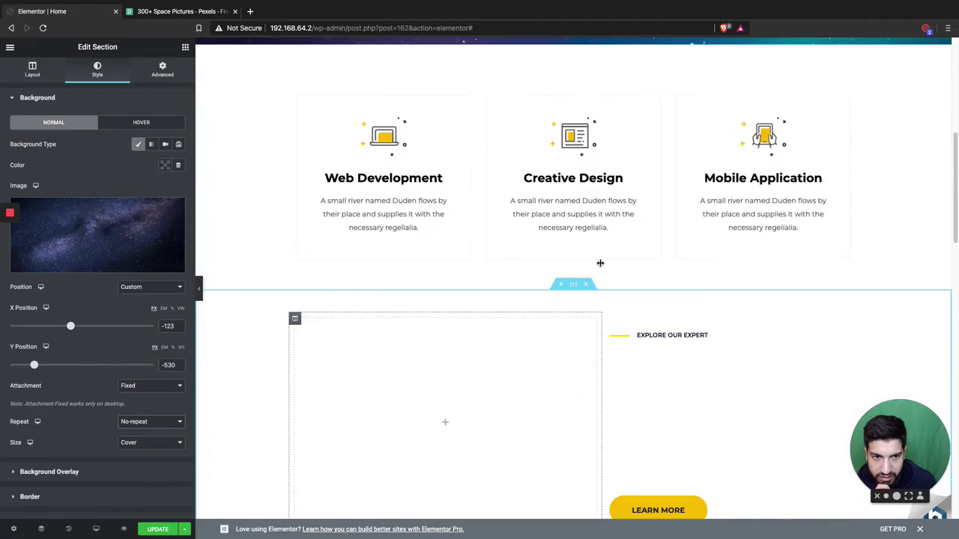
{"action": "scroll", "coordinate": [599, 266], "scroll_direction": "down", "scroll_amount": 3}
{"action": "scroll", "coordinate": [599, 266], "scroll_direction": "down", "scroll_amount": 6}
{"action": "scroll", "coordinate": [597, 266], "scroll_direction": "up", "scroll_amount": 3}
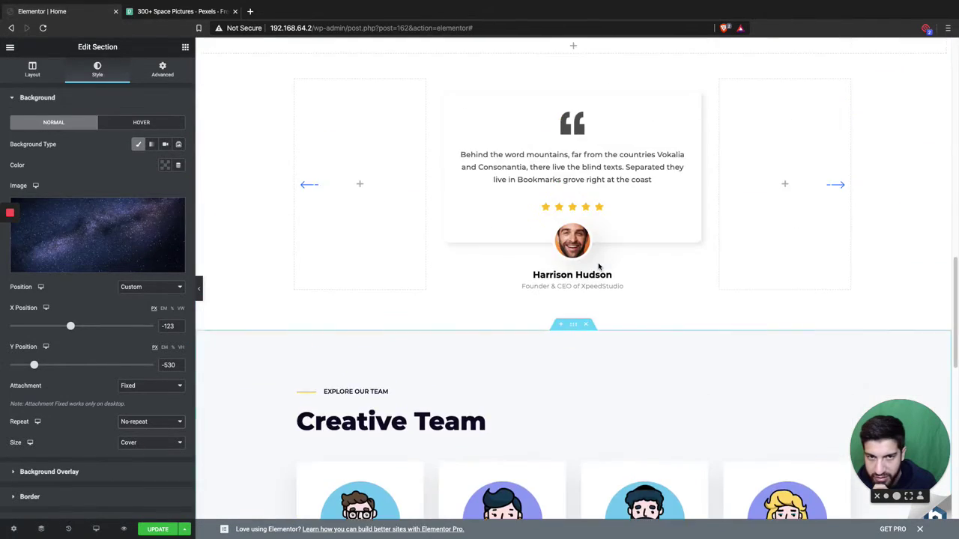
{"action": "scroll", "coordinate": [598, 266], "scroll_direction": "up", "scroll_amount": 3}
{"action": "scroll", "coordinate": [595, 268], "scroll_direction": "down", "scroll_amount": 1}
{"action": "scroll", "coordinate": [591, 271], "scroll_direction": "up", "scroll_amount": 2}
{"action": "scroll", "coordinate": [592, 270], "scroll_direction": "down", "scroll_amount": 3}
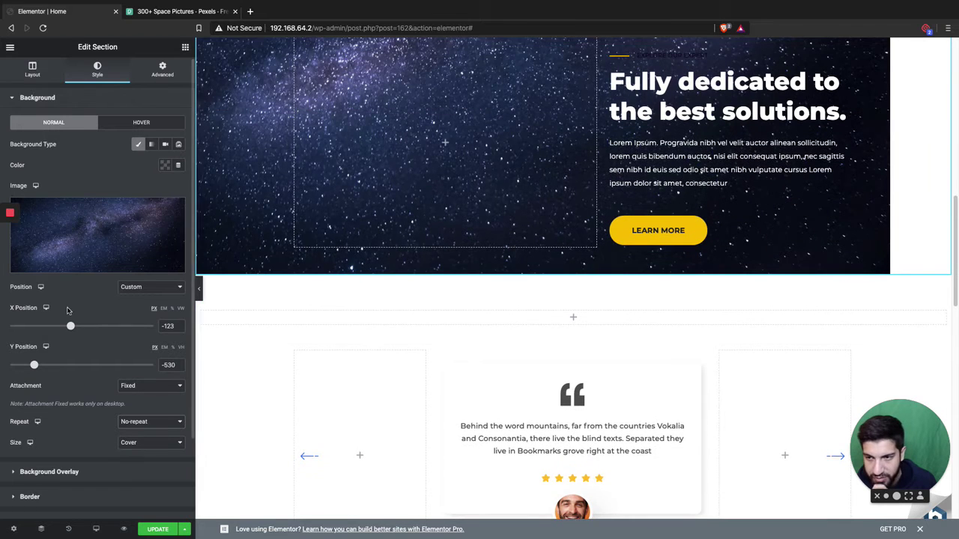
- Set the starry section background's X position to 0 and Y position to -452 px, and check its coverage while scrolling
{"action": "scroll", "coordinate": [368, 285], "scroll_direction": "down", "scroll_amount": 1}
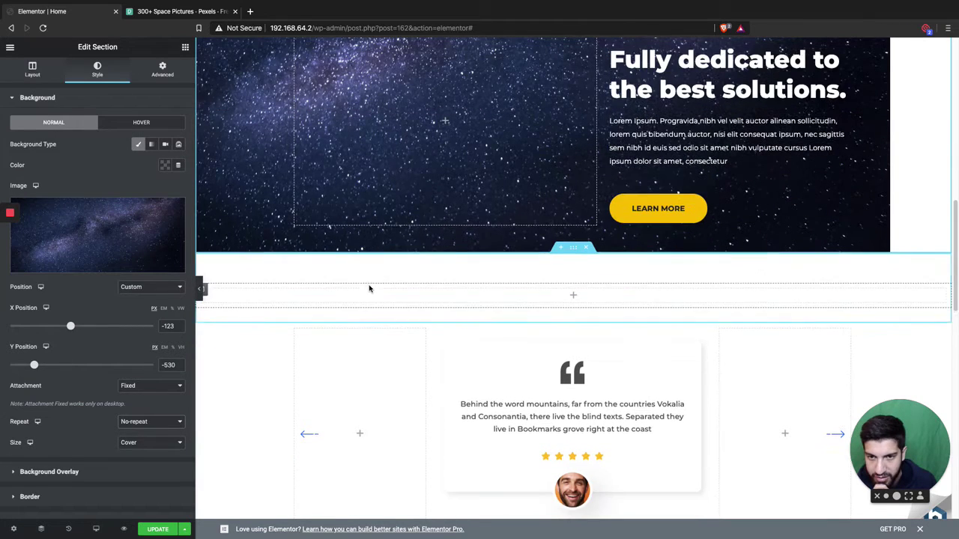
{"action": "left_click_drag", "start_coordinate": [70, 329], "coordinate": [81, 327]}
{"action": "type", "text": "0"}
{"action": "left_click_drag", "start_coordinate": [35, 365], "coordinate": [42, 365]}
{"action": "scroll", "coordinate": [520, 366], "scroll_direction": "up", "scroll_amount": 3}
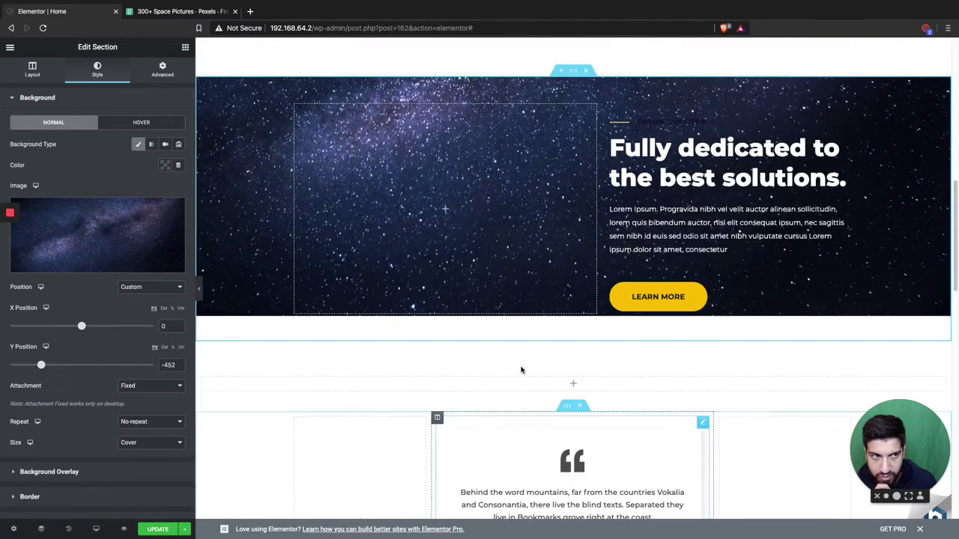
{"action": "scroll", "coordinate": [520, 366], "scroll_direction": "down", "scroll_amount": 3}
{"action": "scroll", "coordinate": [517, 370], "scroll_direction": "up", "scroll_amount": 4}
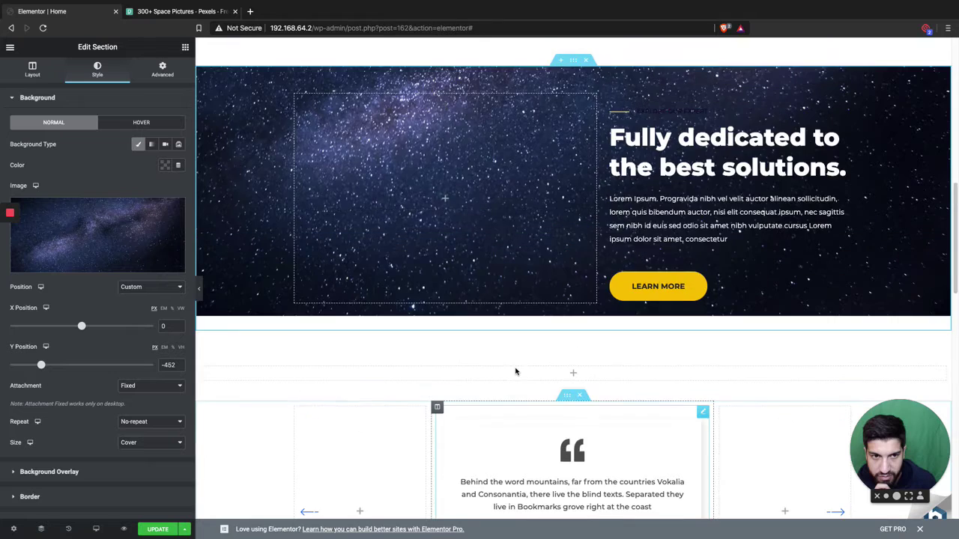
{"action": "scroll", "coordinate": [515, 372], "scroll_direction": "down", "scroll_amount": 3}
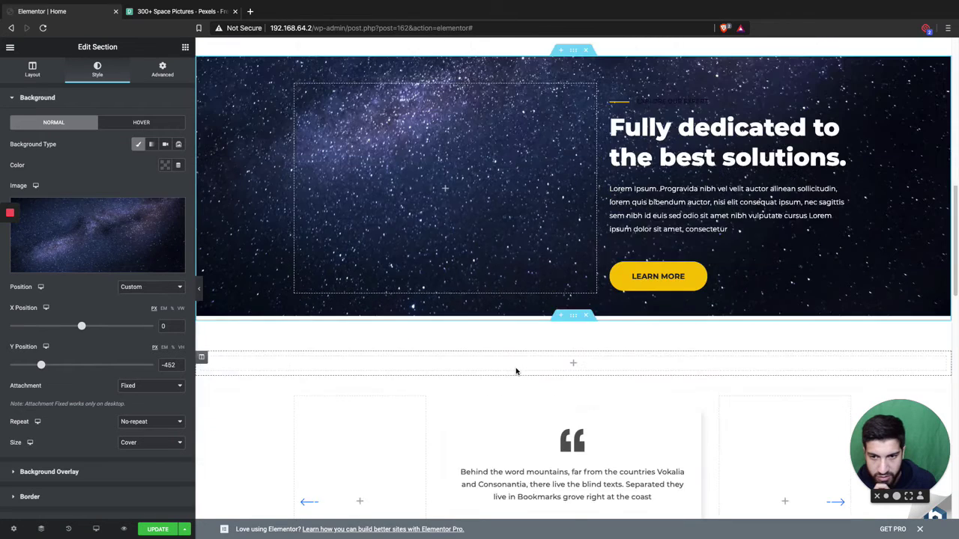
- Delete the empty section between the starry section and the testimonial, and check the background's coverage while scrolling
{"action": "left_click", "coordinate": [584, 315]}
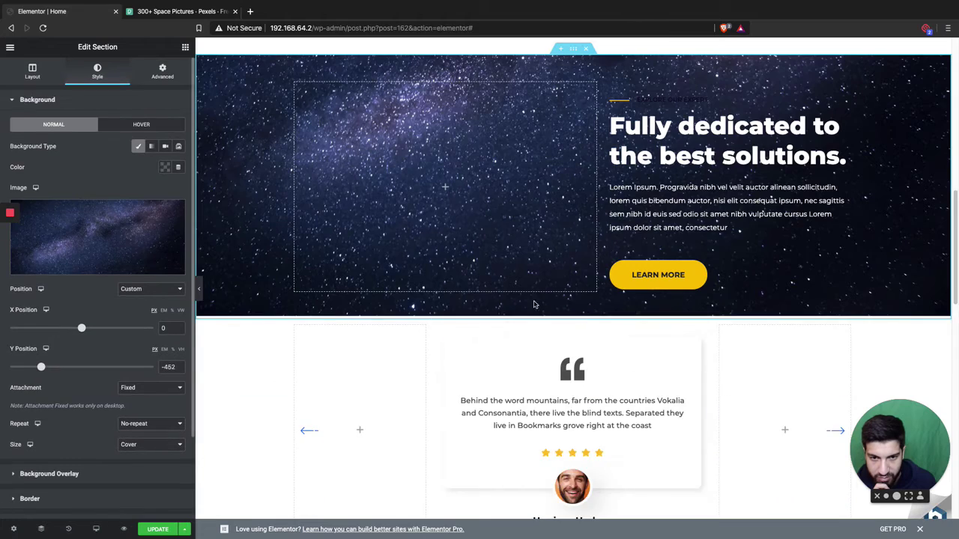
{"action": "scroll", "coordinate": [525, 307], "scroll_direction": "down", "scroll_amount": 1}
{"action": "scroll", "coordinate": [541, 309], "scroll_direction": "up", "scroll_amount": 4}
{"action": "scroll", "coordinate": [541, 309], "scroll_direction": "down", "scroll_amount": 3}
{"action": "scroll", "coordinate": [541, 309], "scroll_direction": "up", "scroll_amount": 2}
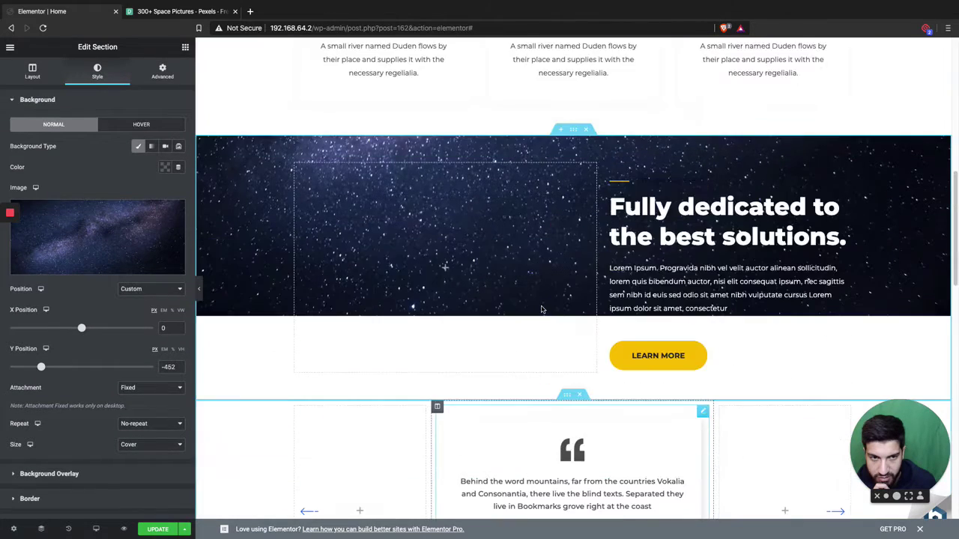
{"action": "scroll", "coordinate": [541, 310], "scroll_direction": "down", "scroll_amount": 4}
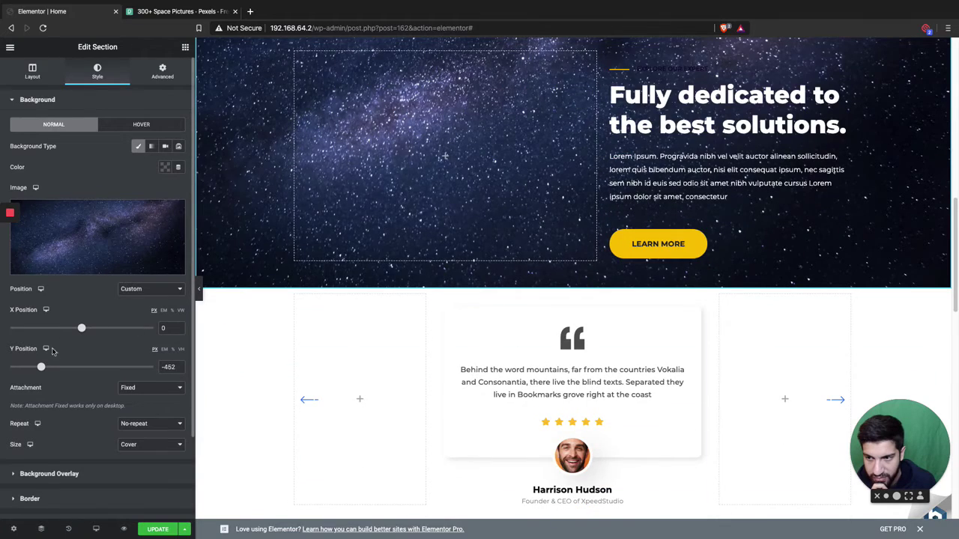
- Try a Y position of -262 px for the starry background and check its coverage while scrolling
{"action": "left_click_drag", "start_coordinate": [42, 367], "coordinate": [58, 367]}
{"action": "scroll", "coordinate": [558, 338], "scroll_direction": "down", "scroll_amount": 3}
{"action": "scroll", "coordinate": [558, 338], "scroll_direction": "up", "scroll_amount": 5}
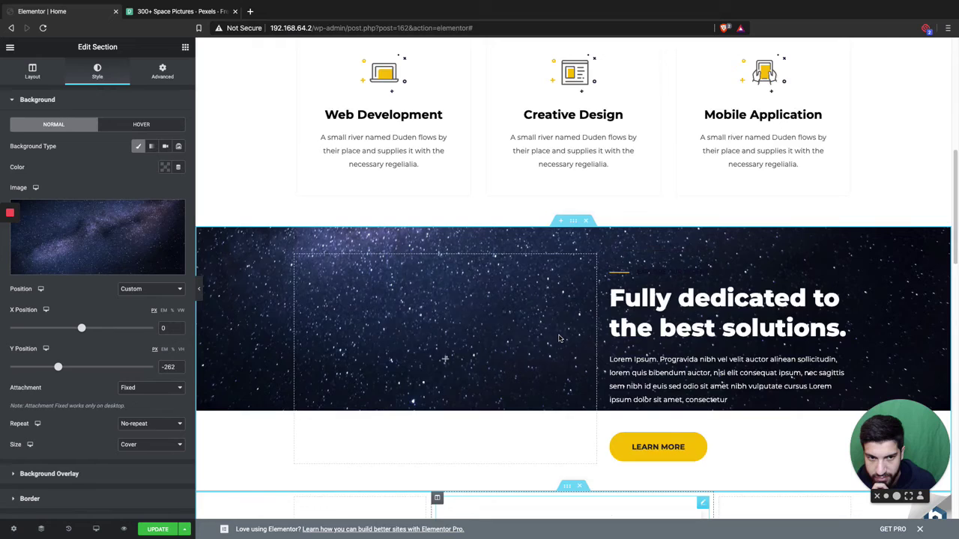
{"action": "scroll", "coordinate": [558, 339], "scroll_direction": "down", "scroll_amount": 1}
{"action": "scroll", "coordinate": [558, 338], "scroll_direction": "up", "scroll_amount": 2}
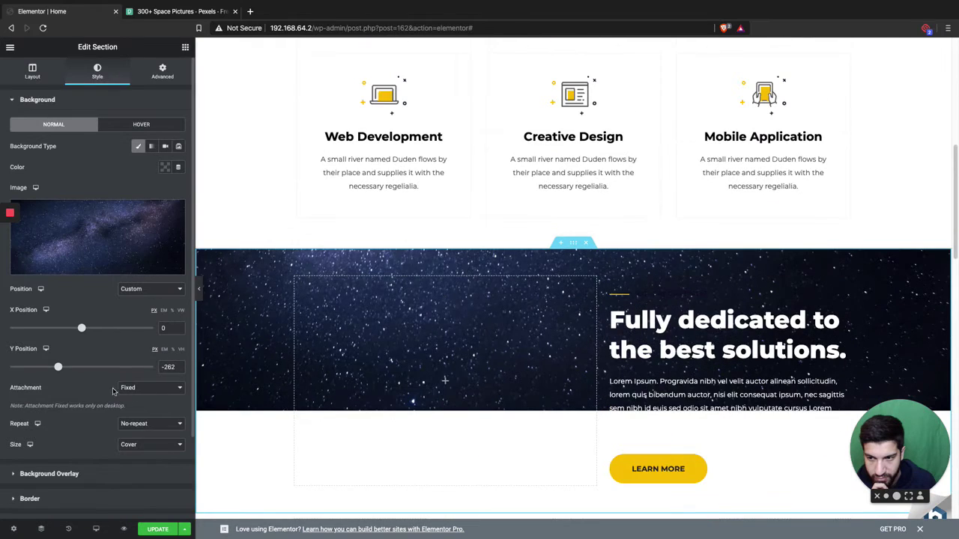
- Set the starry background's Y position to -12 px and check its coverage while scrolling between the service cards and testimonial
{"action": "left_click_drag", "start_coordinate": [68, 368], "coordinate": [80, 367]}
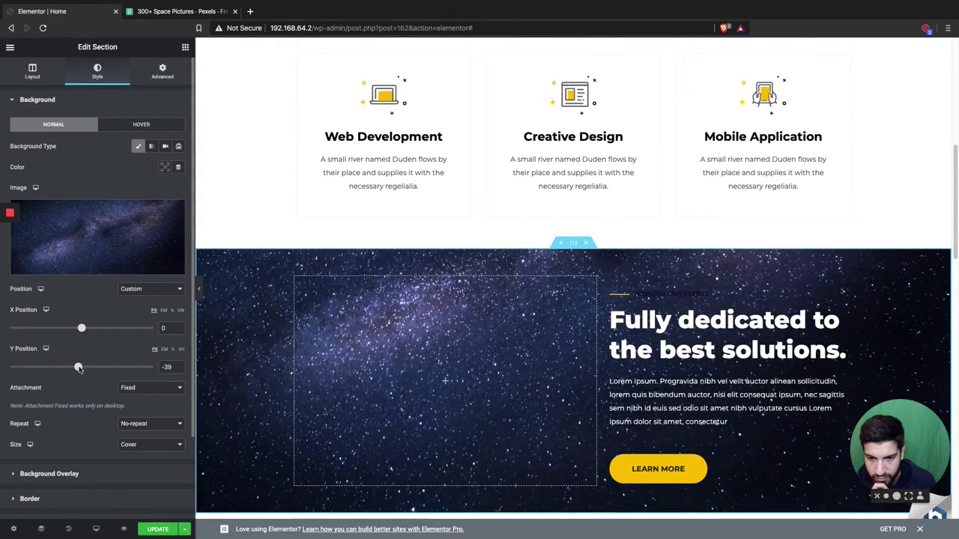
{"action": "scroll", "coordinate": [503, 364], "scroll_direction": "down", "scroll_amount": 1}
{"action": "scroll", "coordinate": [503, 364], "scroll_direction": "down", "scroll_amount": 1}
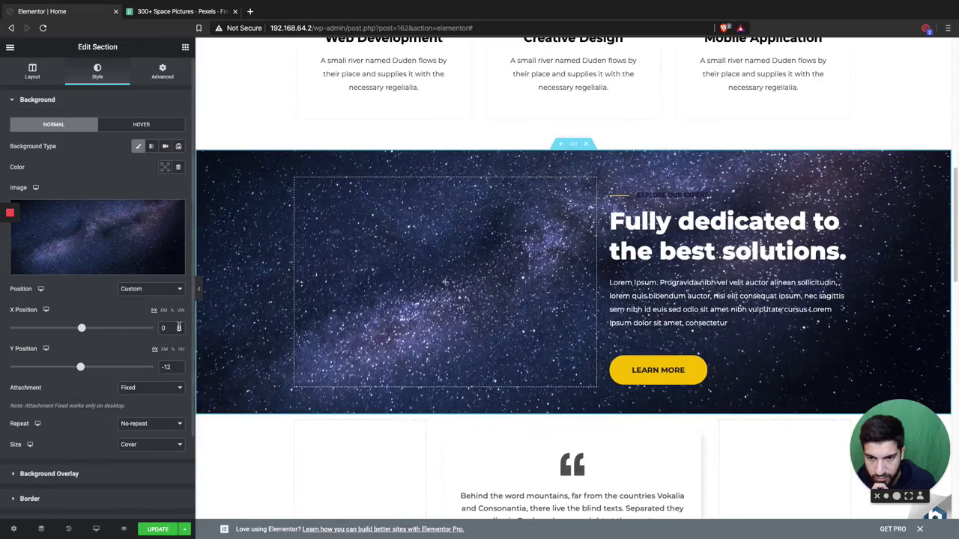
{"action": "scroll", "coordinate": [270, 334], "scroll_direction": "down", "scroll_amount": 3}
{"action": "scroll", "coordinate": [270, 334], "scroll_direction": "up", "scroll_amount": 2}
{"action": "scroll", "coordinate": [270, 334], "scroll_direction": "down", "scroll_amount": 4}
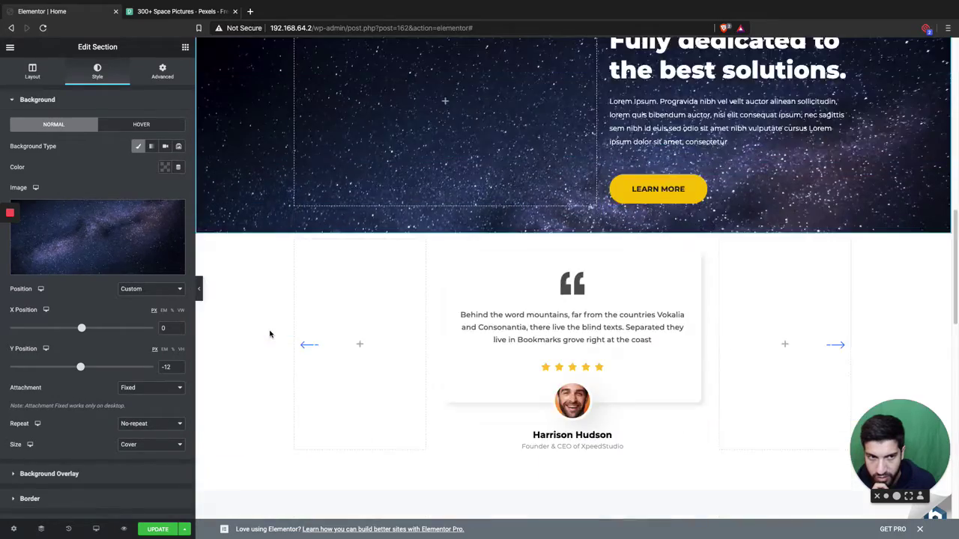
{"action": "scroll", "coordinate": [271, 334], "scroll_direction": "up", "scroll_amount": 4}
{"action": "scroll", "coordinate": [271, 334], "scroll_direction": "down", "scroll_amount": 5}
{"action": "scroll", "coordinate": [271, 334], "scroll_direction": "up", "scroll_amount": 5}
{"action": "scroll", "coordinate": [271, 334], "scroll_direction": "down", "scroll_amount": 1}
{"action": "scroll", "coordinate": [272, 329], "scroll_direction": "down", "scroll_amount": 1}
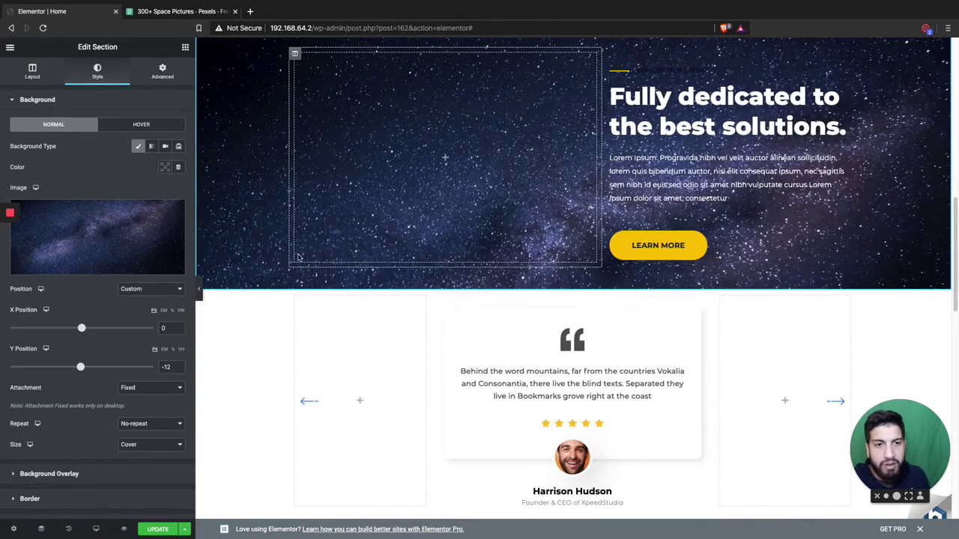
- Open the Creative Team section for editing and insert the purple galaxy image pexels-photo-110854 as its background
{"action": "scroll", "coordinate": [293, 257], "scroll_direction": "down", "scroll_amount": 3}
{"action": "scroll", "coordinate": [393, 274], "scroll_direction": "down", "scroll_amount": 1}
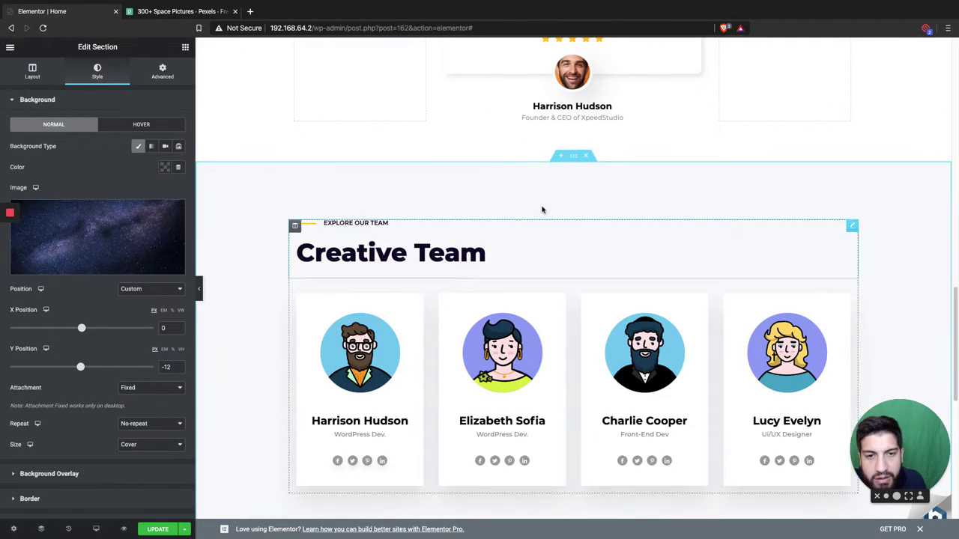
{"action": "left_click", "coordinate": [571, 157]}
{"action": "left_click", "coordinate": [98, 71]}
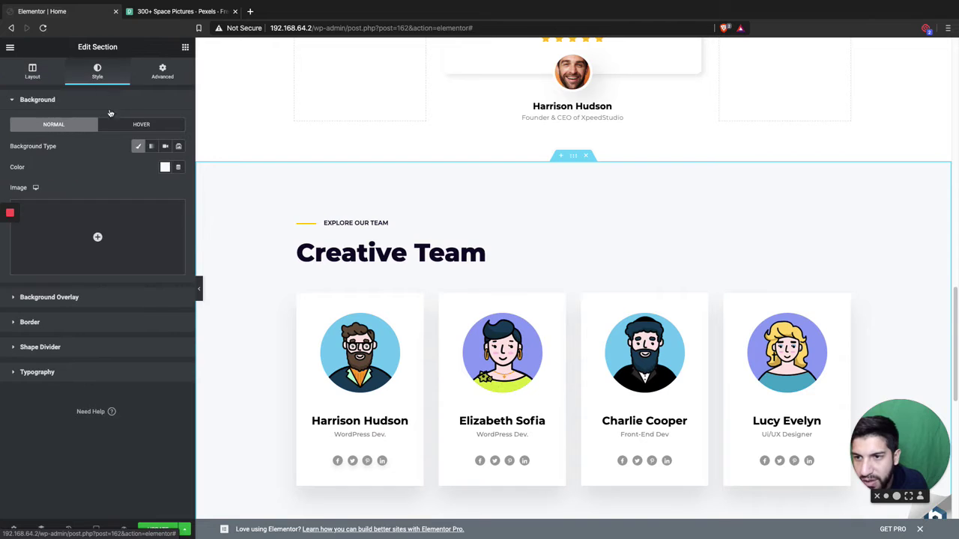
{"action": "left_click", "coordinate": [80, 235]}
{"action": "left_click", "coordinate": [161, 199]}
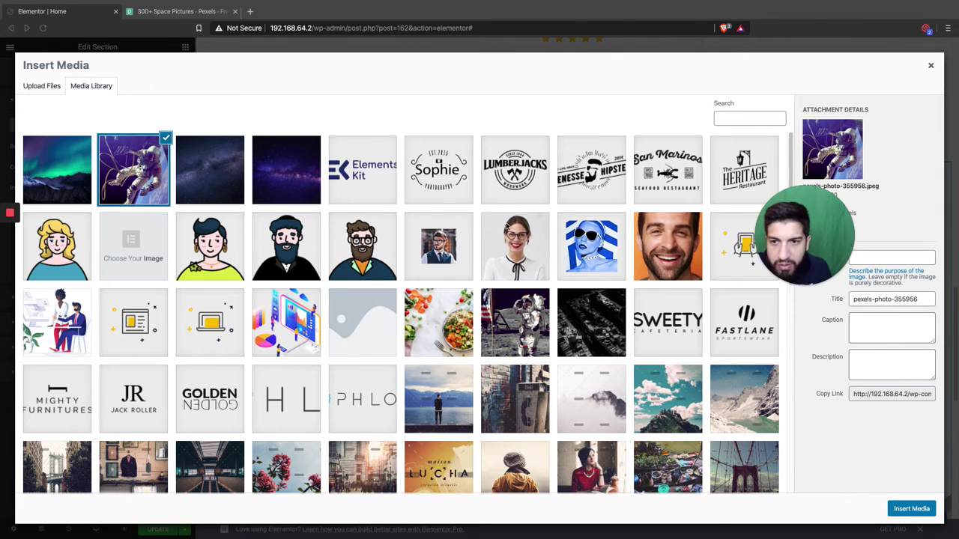
{"action": "left_click", "coordinate": [294, 181]}
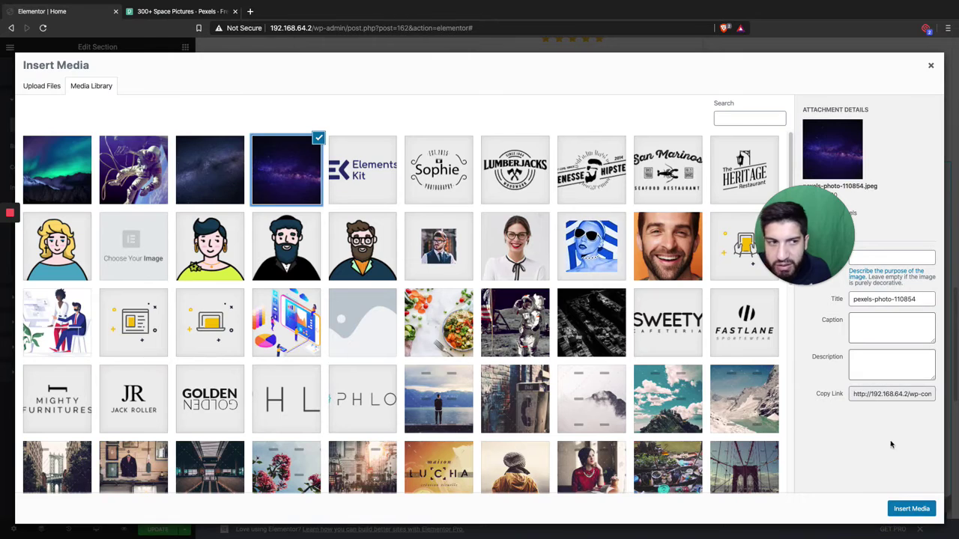
{"action": "left_click", "coordinate": [910, 509]}
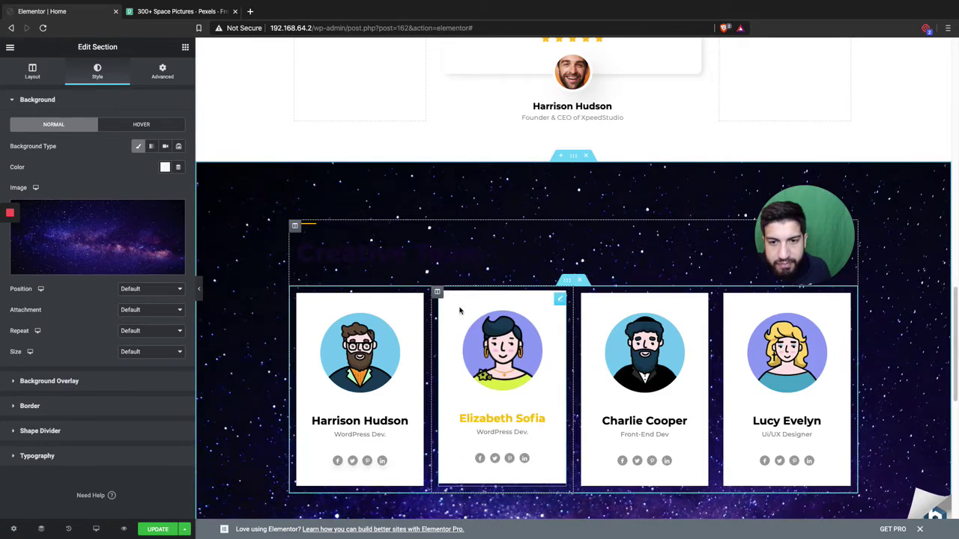
- Set the Creative Team background to No-repeat, Cover size and Fixed attachment, and check it while scrolling
{"action": "scroll", "coordinate": [432, 301], "scroll_direction": "down", "scroll_amount": 2}
{"action": "scroll", "coordinate": [432, 301], "scroll_direction": "down", "scroll_amount": 2}
{"action": "left_click", "coordinate": [135, 330]}
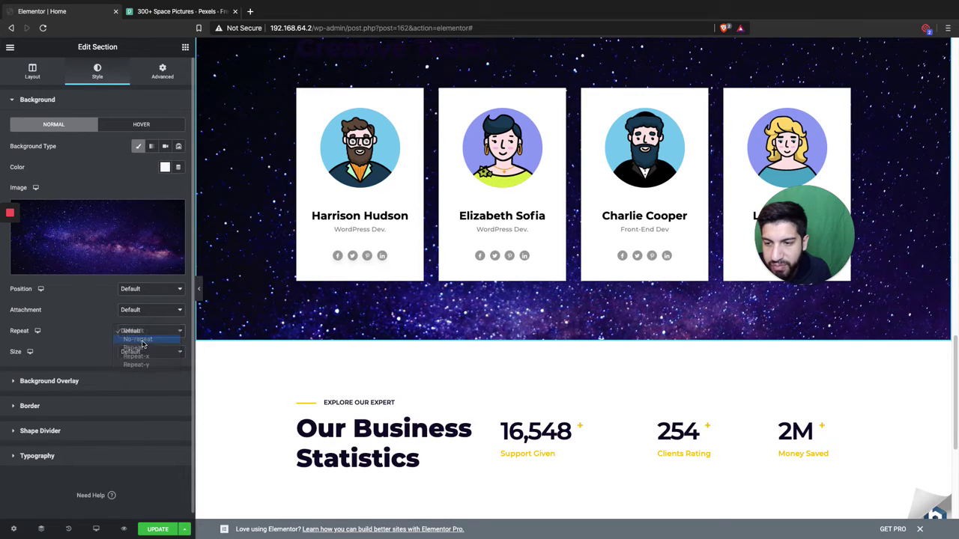
{"action": "left_click", "coordinate": [144, 369]}
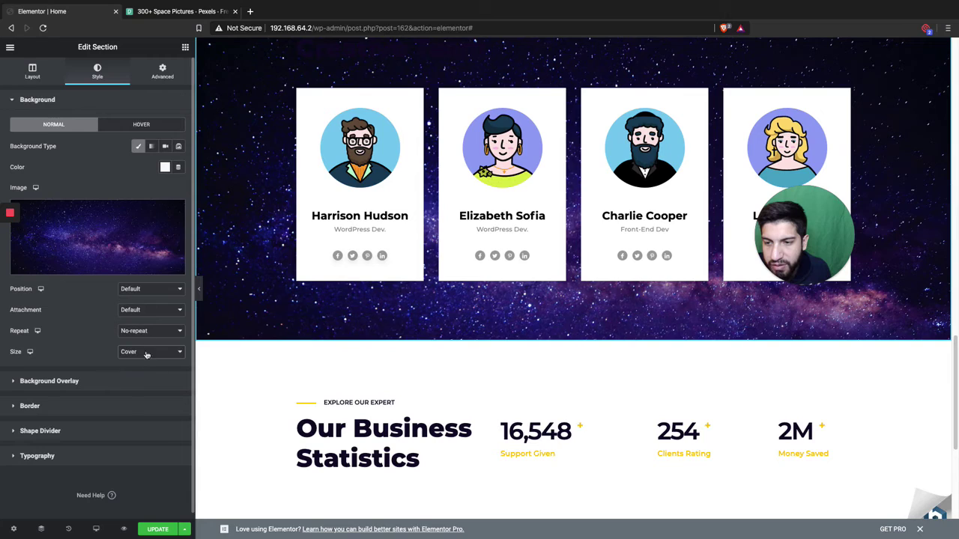
{"action": "left_click", "coordinate": [139, 327]}
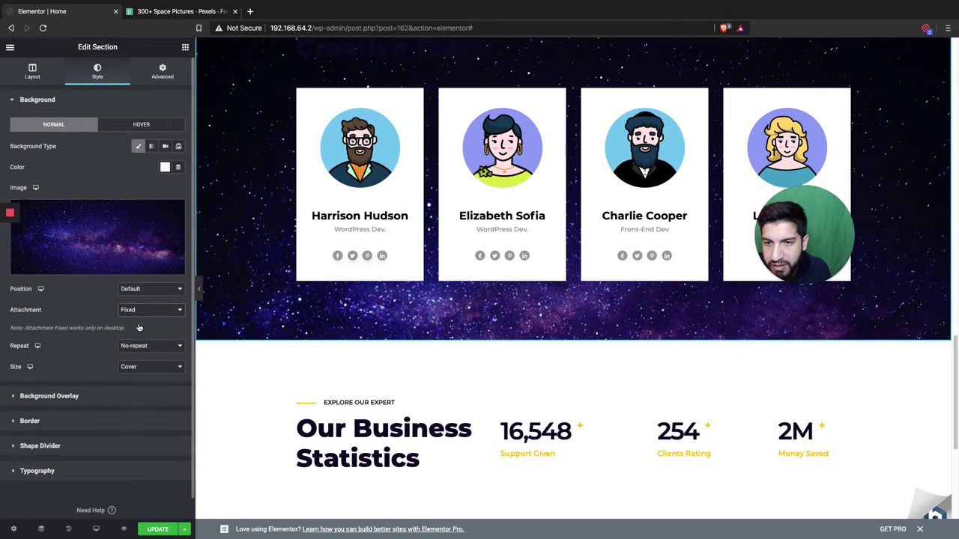
{"action": "scroll", "coordinate": [492, 327], "scroll_direction": "down", "scroll_amount": 1}
{"action": "scroll", "coordinate": [493, 327], "scroll_direction": "up", "scroll_amount": 1}
{"action": "scroll", "coordinate": [492, 327], "scroll_direction": "down", "scroll_amount": 1}
{"action": "scroll", "coordinate": [492, 327], "scroll_direction": "up", "scroll_amount": 3}
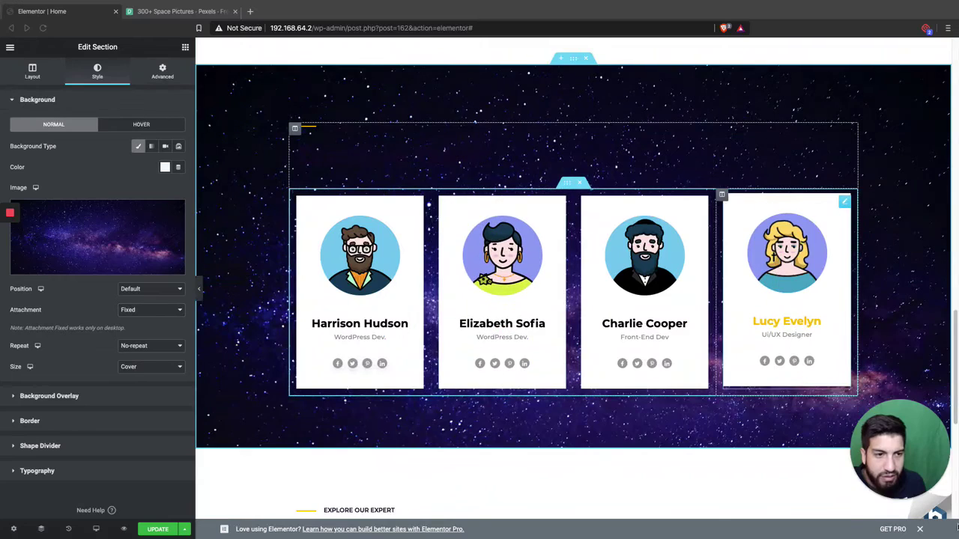
{"action": "scroll", "coordinate": [620, 292], "scroll_direction": "up", "scroll_amount": 2}
{"action": "scroll", "coordinate": [620, 293], "scroll_direction": "down", "scroll_amount": 2}
{"action": "scroll", "coordinate": [483, 265], "scroll_direction": "up", "scroll_amount": 2}
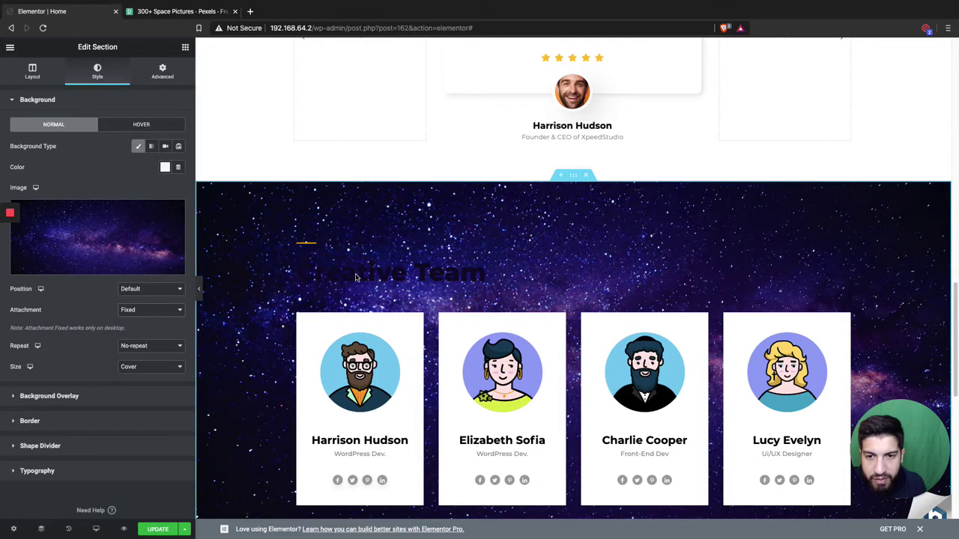
- Change the title color of the "Creative Team" heading to white
{"action": "left_click", "coordinate": [314, 266]}
{"action": "left_click", "coordinate": [97, 71]}
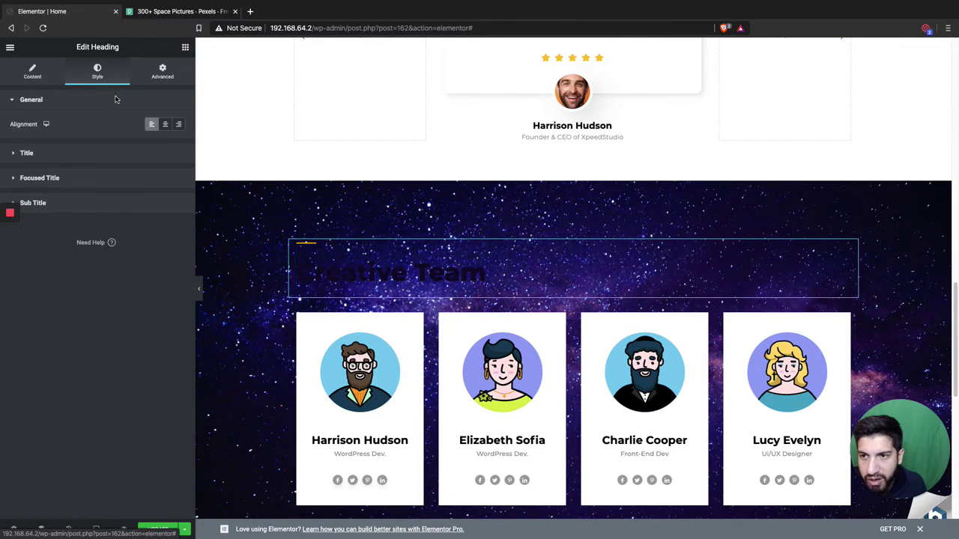
{"action": "left_click", "coordinate": [74, 178]}
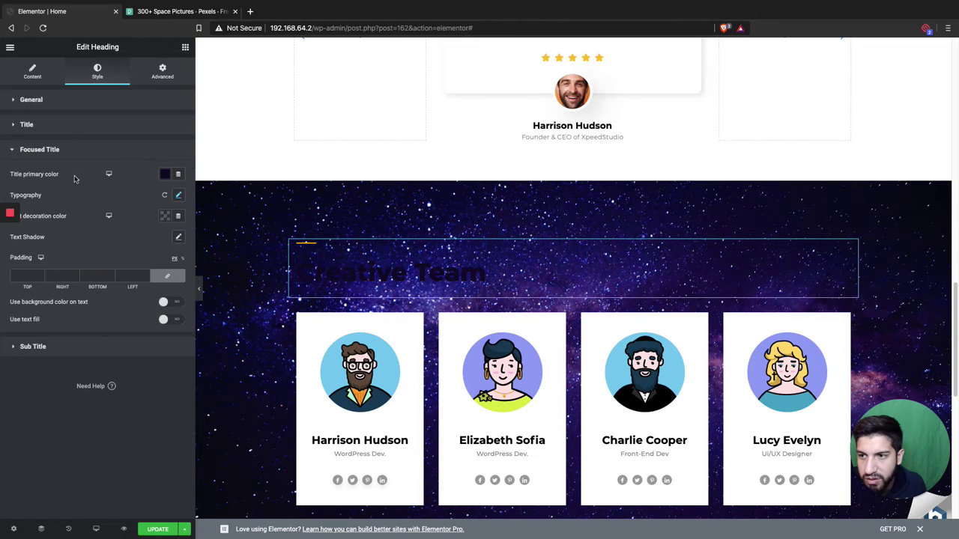
{"action": "left_click", "coordinate": [165, 174]}
{"action": "left_click", "coordinate": [124, 125]}
{"action": "left_click", "coordinate": [129, 124]}
{"action": "left_click", "coordinate": [146, 128]}
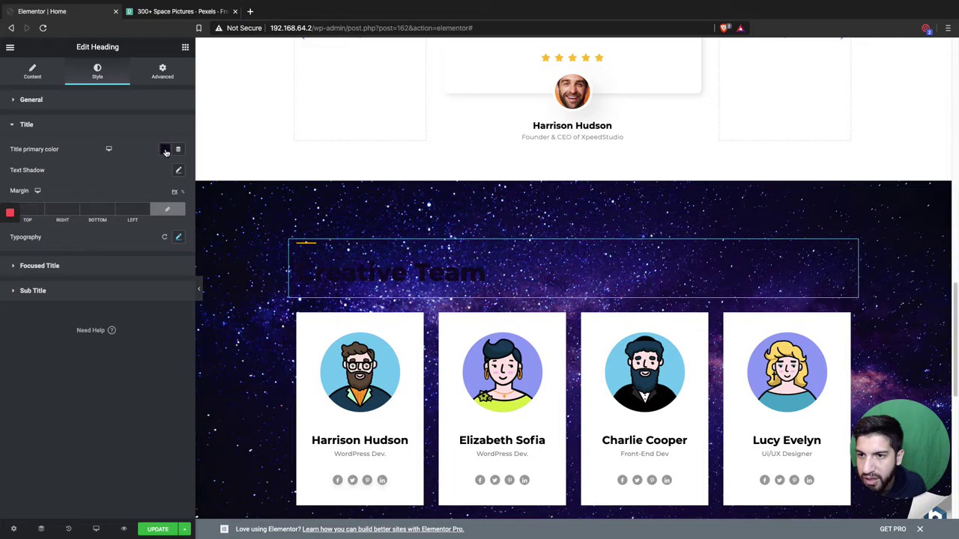
{"action": "left_click", "coordinate": [165, 152]}
{"action": "left_click", "coordinate": [157, 172]}
{"action": "left_click", "coordinate": [210, 219]}
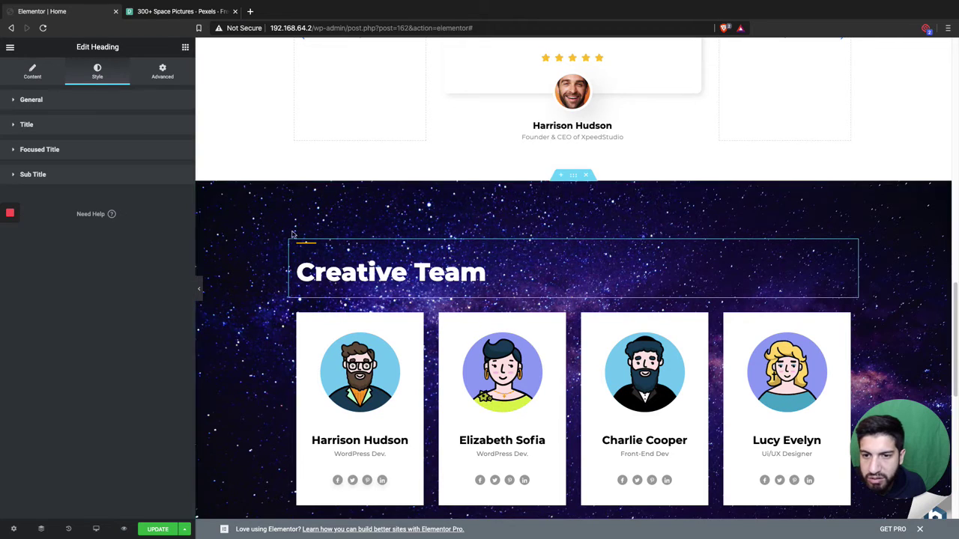
- Delete the empty Blog Posts widget from the section between the business statistics and the client logos
{"action": "scroll", "coordinate": [526, 273], "scroll_direction": "down", "scroll_amount": 8}
{"action": "scroll", "coordinate": [527, 272], "scroll_direction": "up", "scroll_amount": 20}
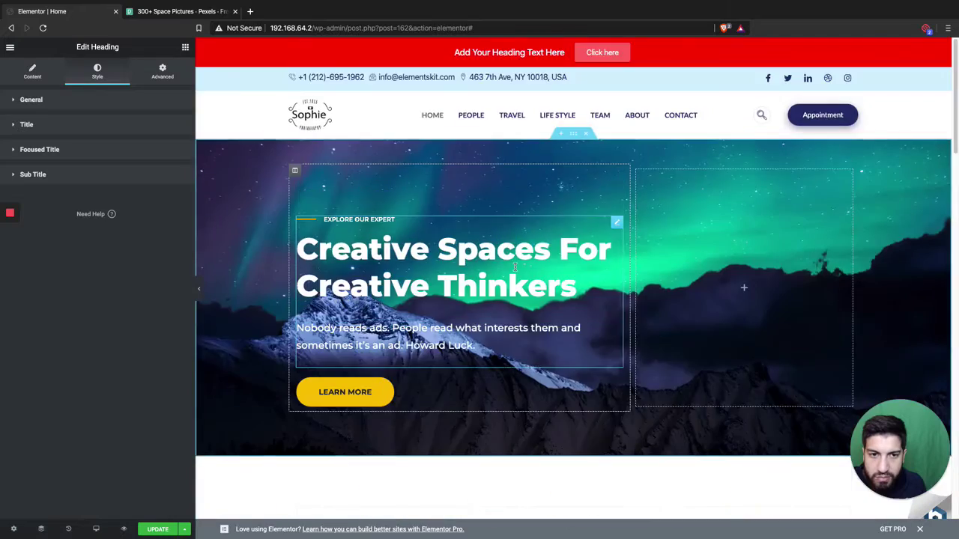
{"action": "scroll", "coordinate": [517, 270], "scroll_direction": "down", "scroll_amount": 20}
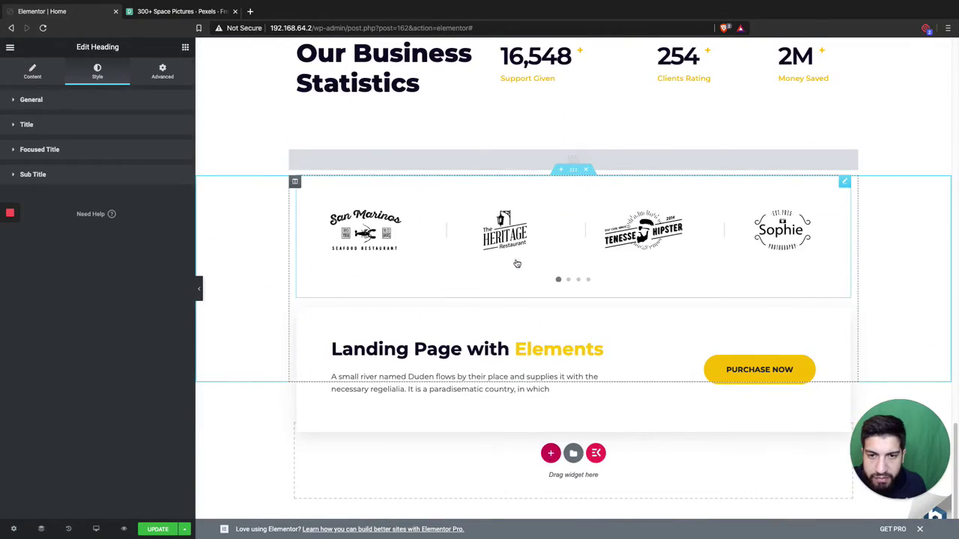
{"action": "scroll", "coordinate": [594, 263], "scroll_direction": "up", "scroll_amount": 3}
{"action": "scroll", "coordinate": [531, 274], "scroll_direction": "down", "scroll_amount": 2}
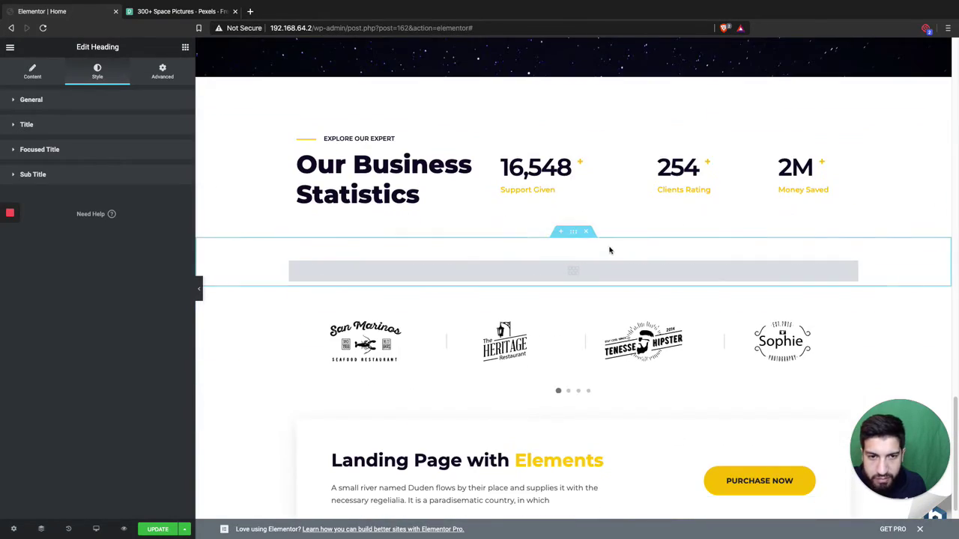
{"action": "left_click", "coordinate": [573, 233]}
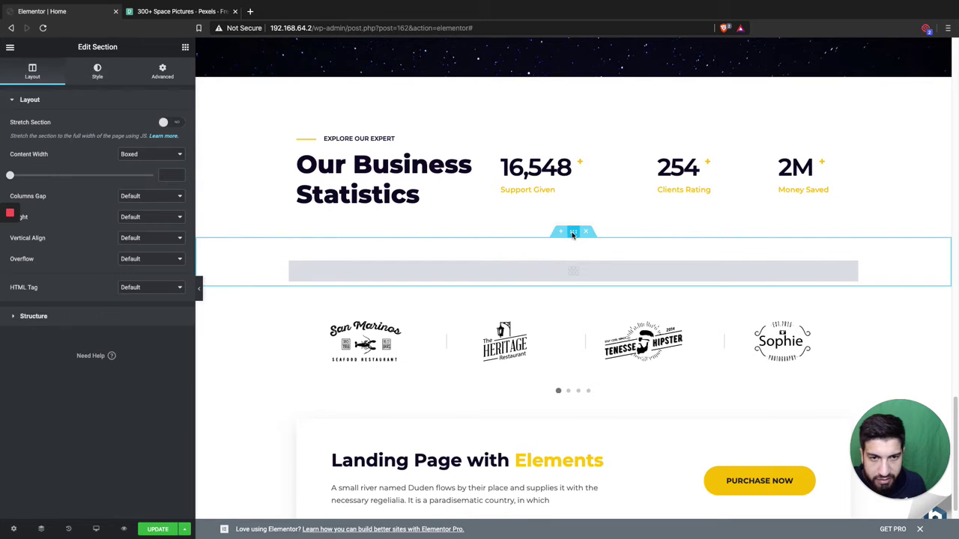
{"action": "scroll", "coordinate": [569, 281], "scroll_direction": "down", "scroll_amount": 1}
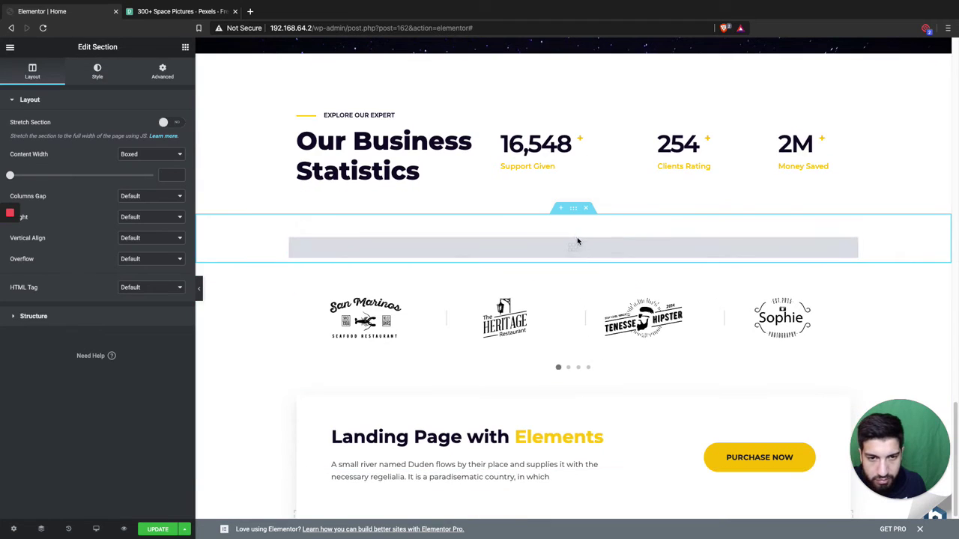
{"action": "right_click", "coordinate": [851, 248]}
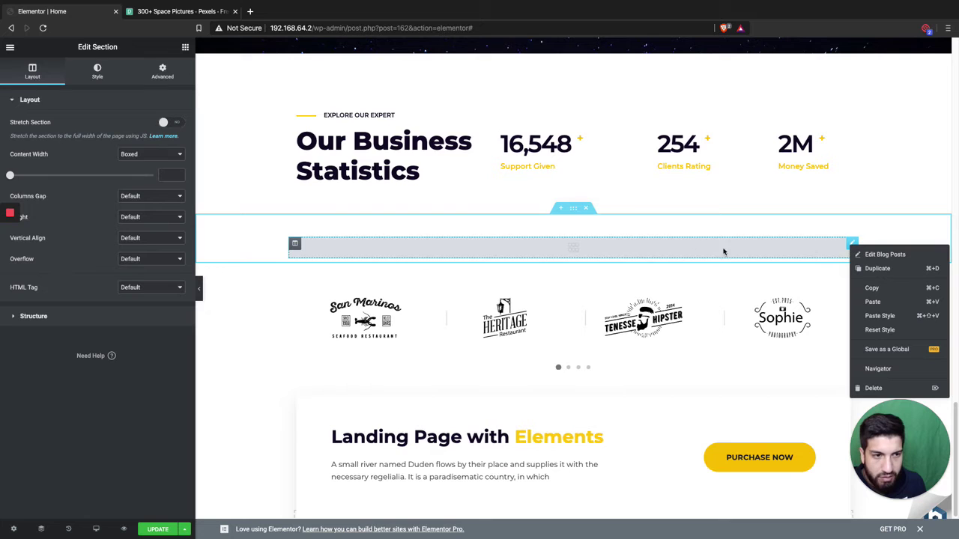
{"action": "scroll", "coordinate": [592, 246], "scroll_direction": "down", "scroll_amount": 4}
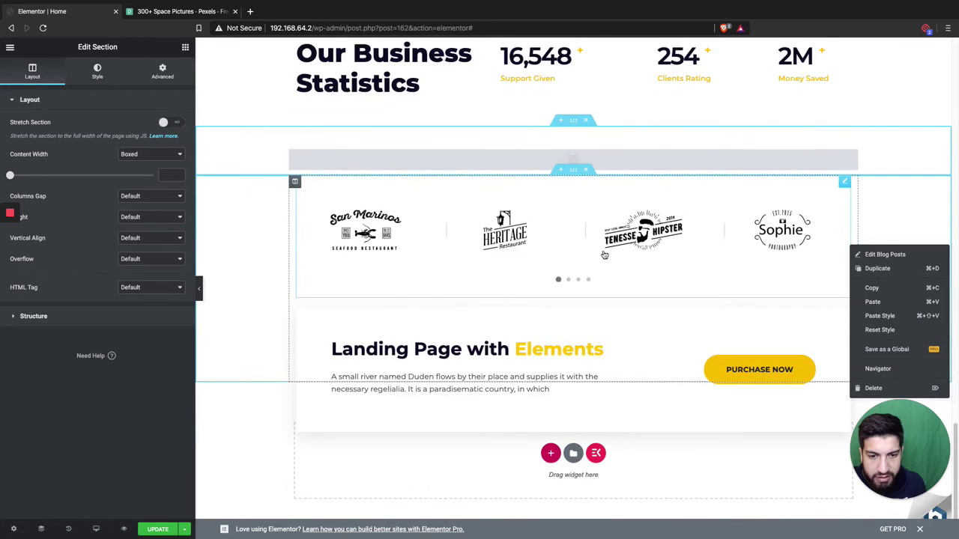
{"action": "scroll", "coordinate": [599, 253], "scroll_direction": "up", "scroll_amount": 8}
{"action": "right_click", "coordinate": [642, 368]}
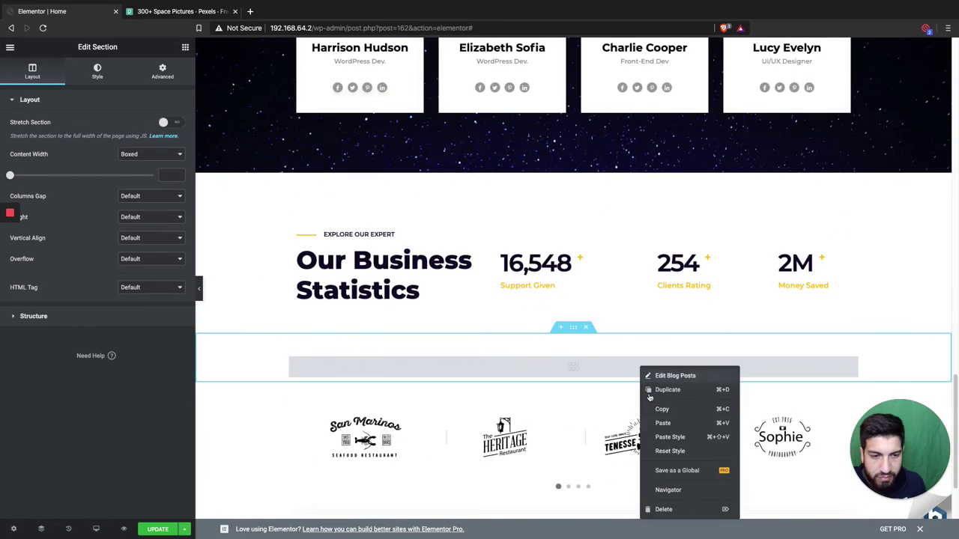
{"action": "left_click", "coordinate": [658, 514]}
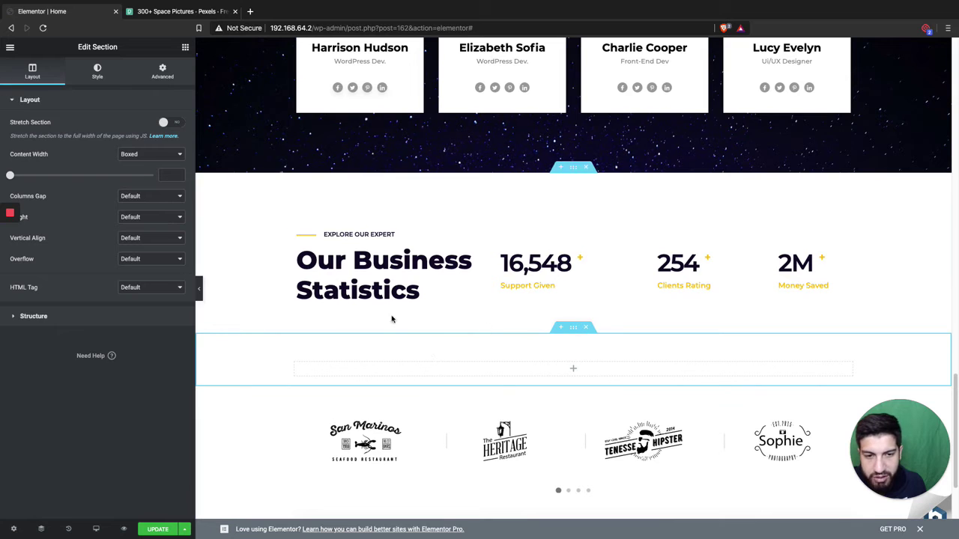
- Give the emptied section below the business statistics a Classic background with the astronaut image pexels-photo-355956
{"action": "scroll", "coordinate": [428, 204], "scroll_direction": "up", "scroll_amount": 3}
{"action": "scroll", "coordinate": [428, 204], "scroll_direction": "down", "scroll_amount": 1}
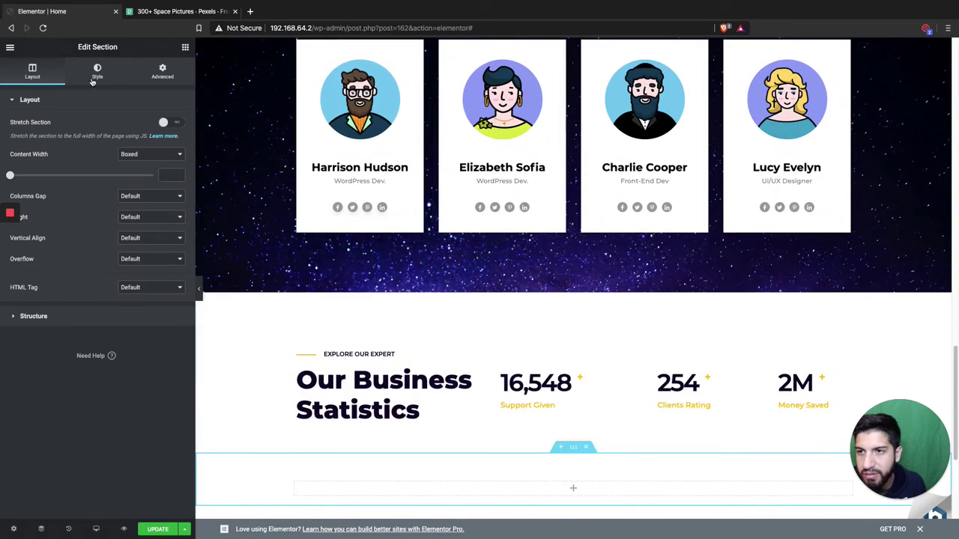
{"action": "left_click", "coordinate": [98, 71]}
{"action": "scroll", "coordinate": [494, 359], "scroll_direction": "down", "scroll_amount": 1}
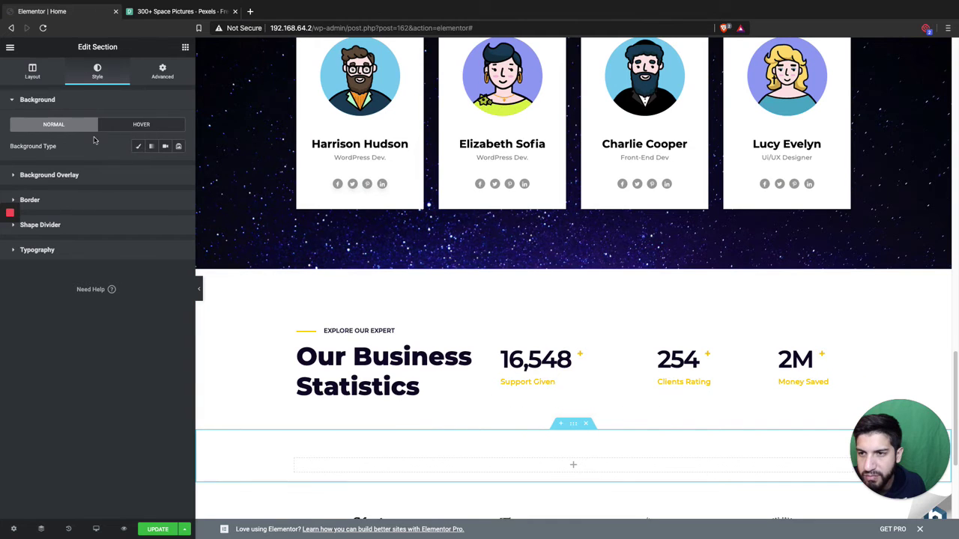
{"action": "left_click", "coordinate": [138, 146]}
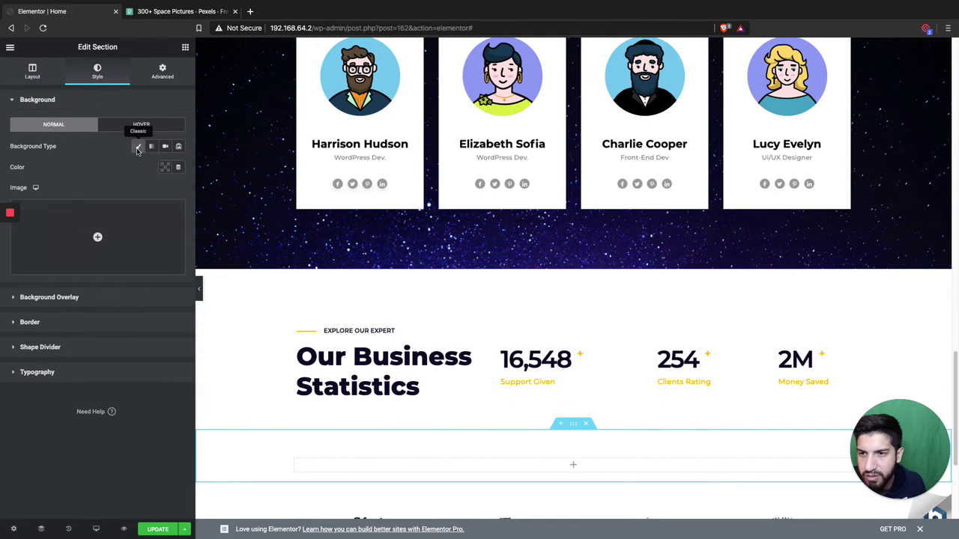
{"action": "left_click", "coordinate": [99, 221]}
{"action": "left_click", "coordinate": [922, 447]}
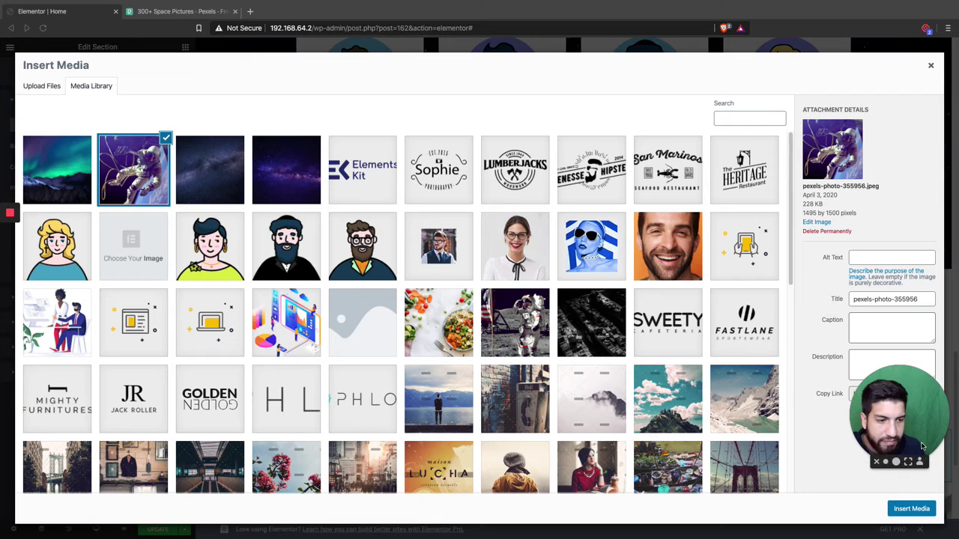
{"action": "left_click", "coordinate": [923, 512]}
{"action": "left_click", "coordinate": [911, 509]}
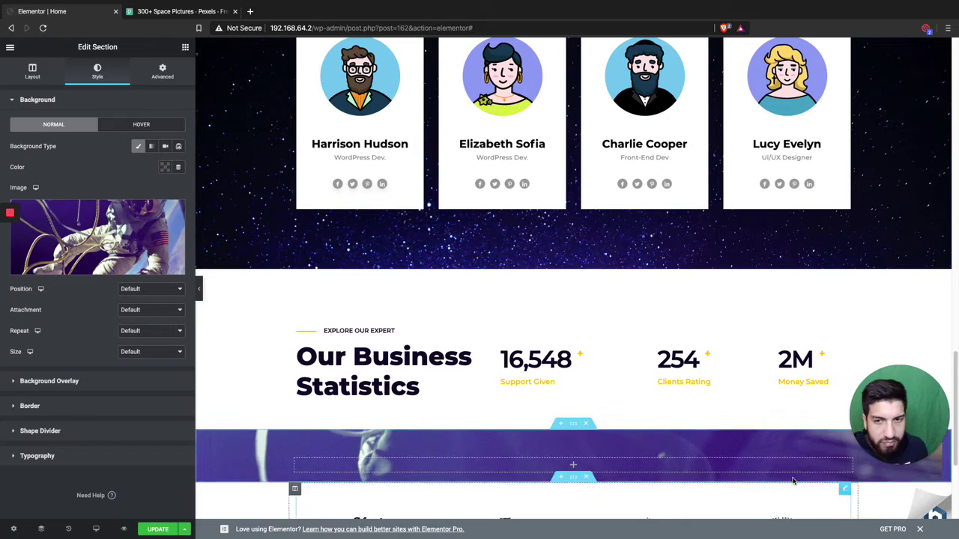
- Set the astronaut background to Cover size, No-repeat and Fixed attachment
{"action": "scroll", "coordinate": [464, 345], "scroll_direction": "down", "scroll_amount": 3}
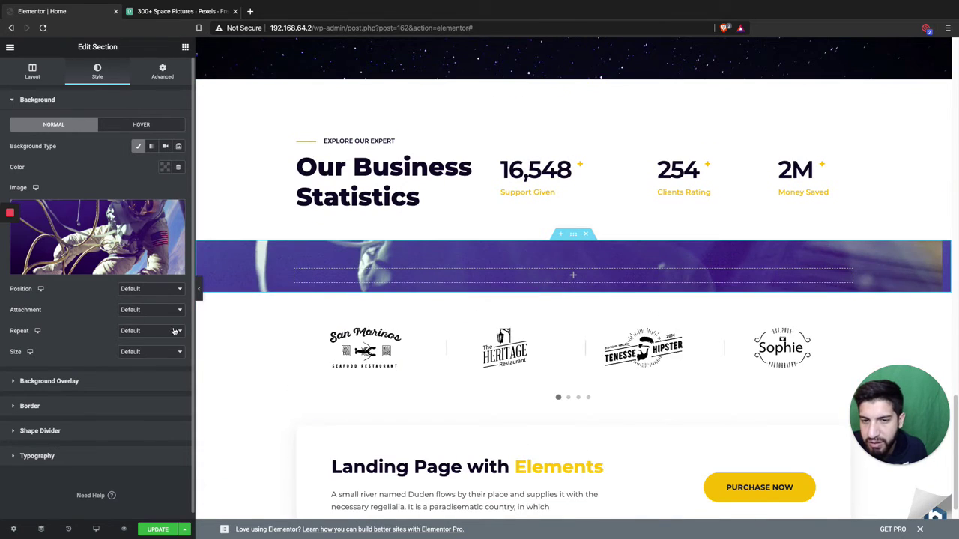
{"action": "left_click", "coordinate": [131, 369]}
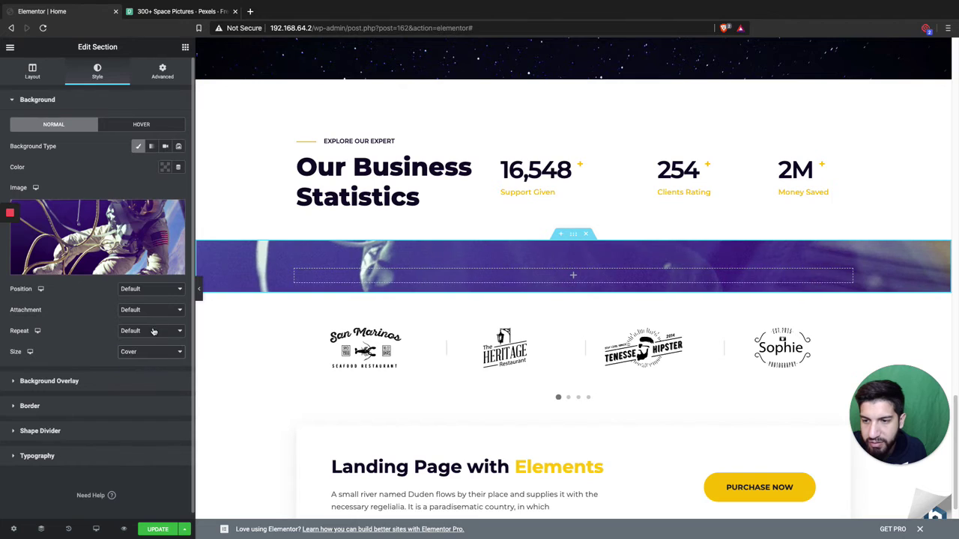
{"action": "left_click", "coordinate": [152, 332]}
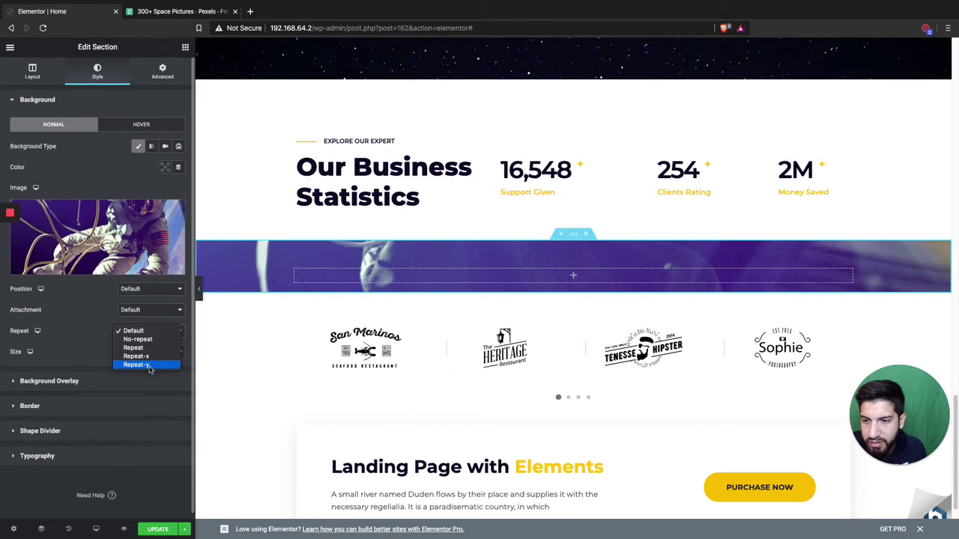
{"action": "left_click", "coordinate": [145, 327]}
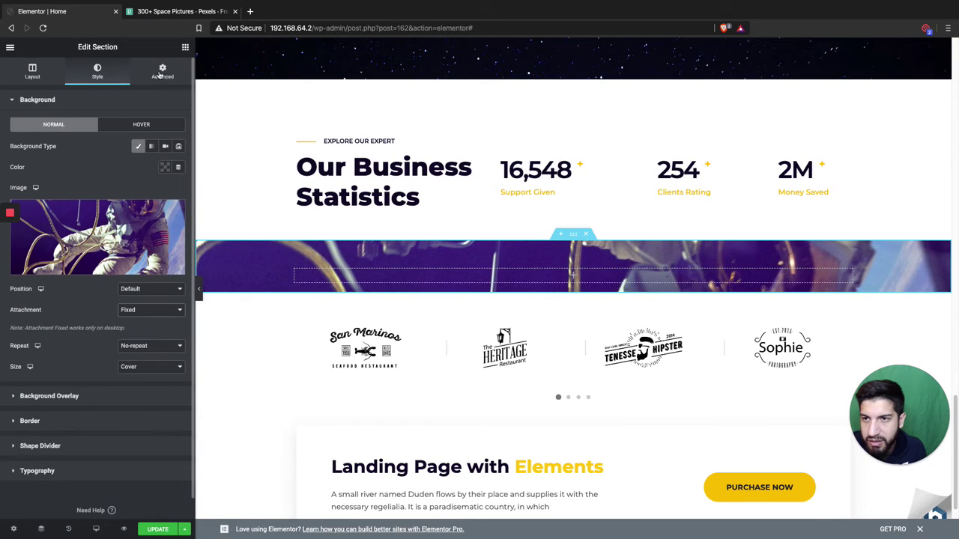
- Add a Spacer widget to the astronaut section, set its space to 545 px, and update the page
{"action": "left_click", "coordinate": [185, 46]}
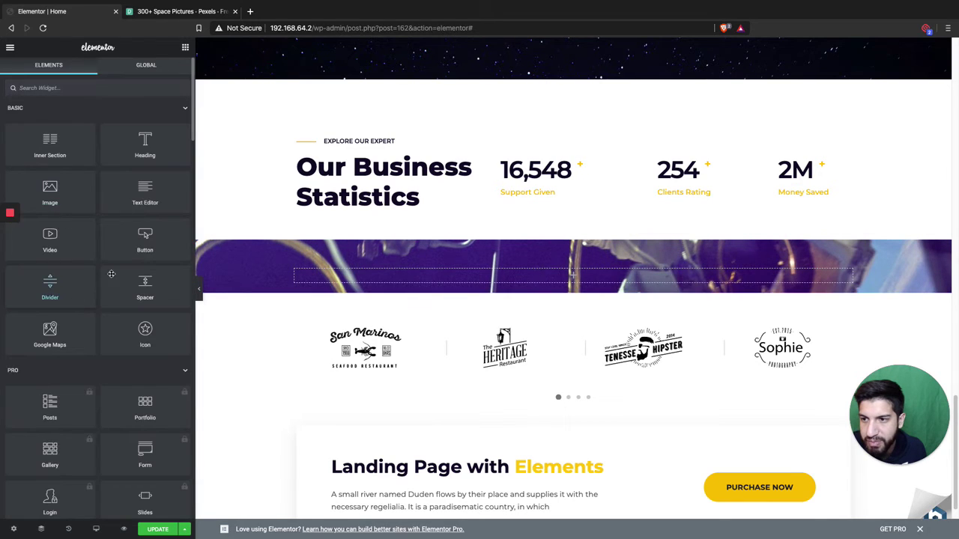
{"action": "left_click_drag", "start_coordinate": [143, 296], "coordinate": [476, 271]}
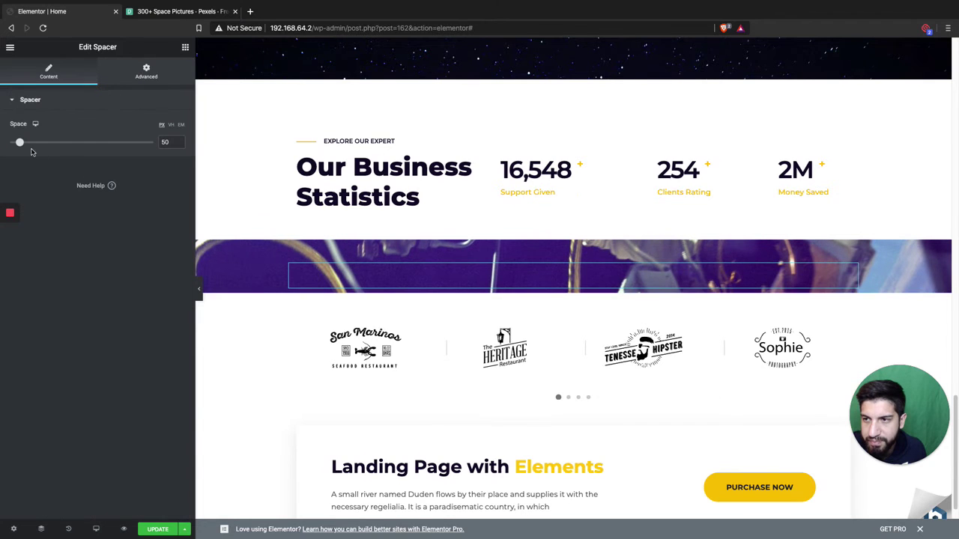
{"action": "left_click_drag", "start_coordinate": [25, 143], "coordinate": [139, 143]}
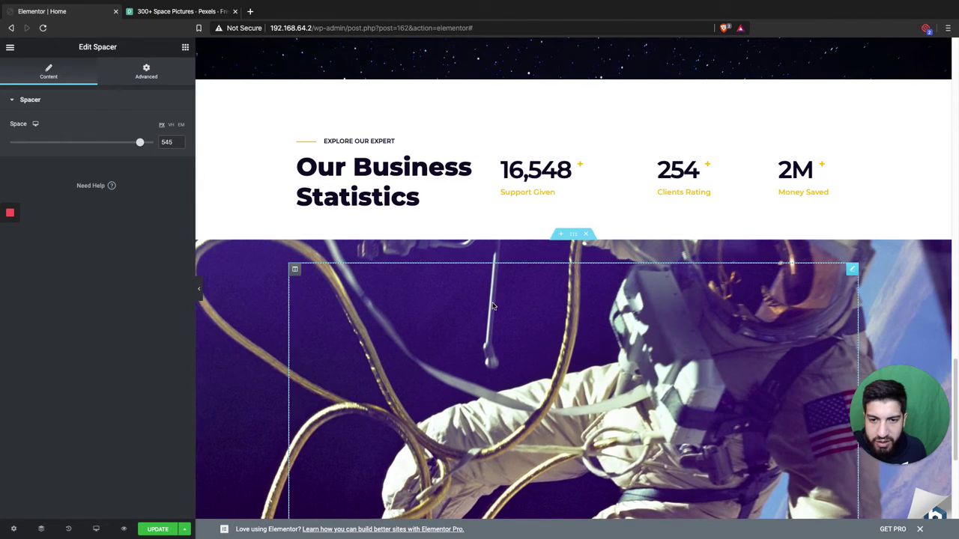
{"action": "scroll", "coordinate": [495, 306], "scroll_direction": "down", "scroll_amount": 6}
{"action": "scroll", "coordinate": [495, 306], "scroll_direction": "up", "scroll_amount": 8}
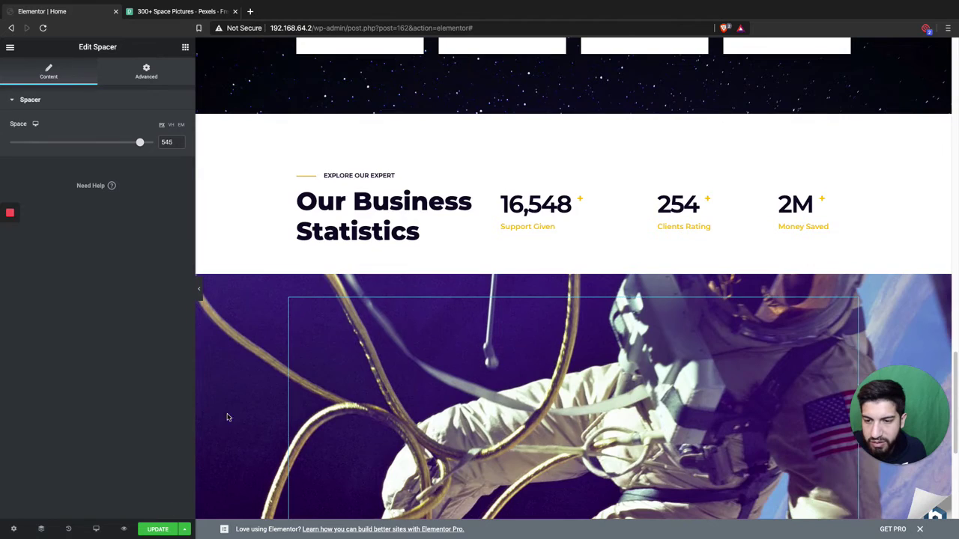
{"action": "scroll", "coordinate": [203, 411], "scroll_direction": "down", "scroll_amount": 3}
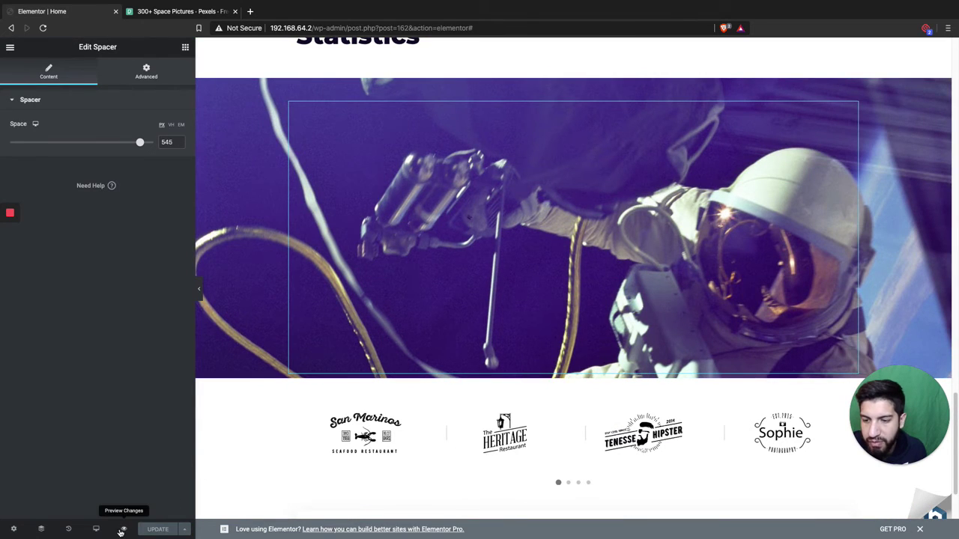
- Preview the page changes and examine the fixed backgrounds while scrolling from the hero to the astronaut section
{"action": "left_click", "coordinate": [122, 529]}
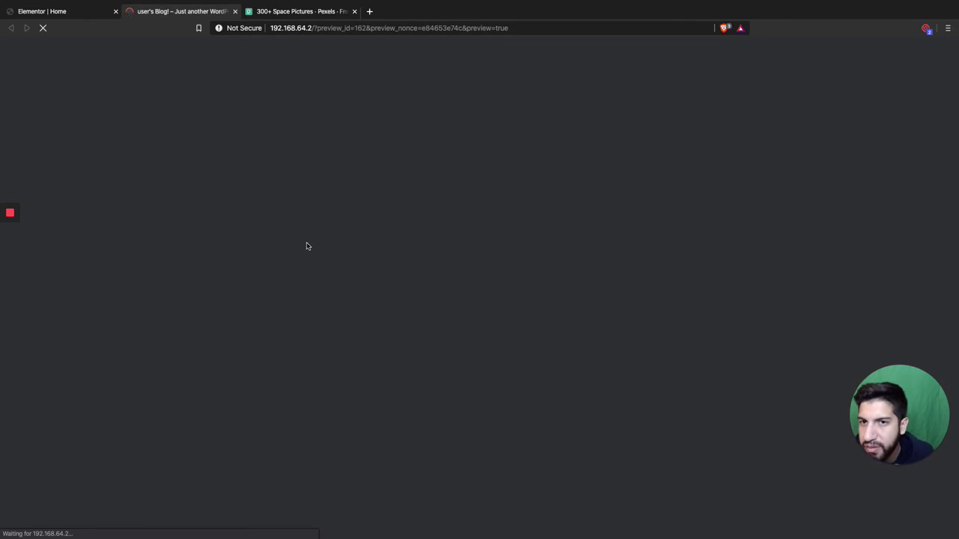
{"action": "scroll", "coordinate": [476, 197], "scroll_direction": "down", "scroll_amount": 2}
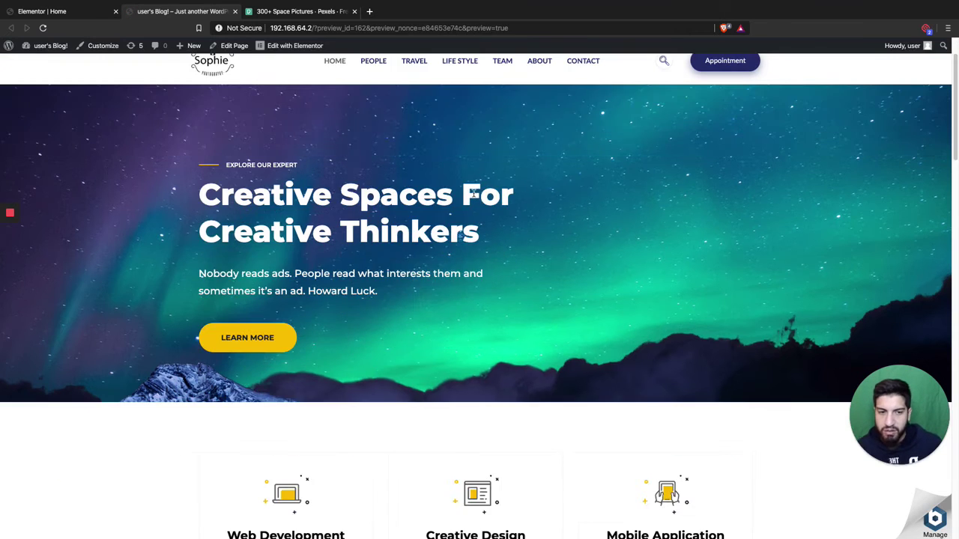
{"action": "scroll", "coordinate": [473, 192], "scroll_direction": "up", "scroll_amount": 2}
{"action": "scroll", "coordinate": [446, 190], "scroll_direction": "down", "scroll_amount": 2}
{"action": "scroll", "coordinate": [447, 191], "scroll_direction": "up", "scroll_amount": 2}
{"action": "scroll", "coordinate": [446, 191], "scroll_direction": "down", "scroll_amount": 5}
{"action": "scroll", "coordinate": [446, 190], "scroll_direction": "down", "scroll_amount": 10}
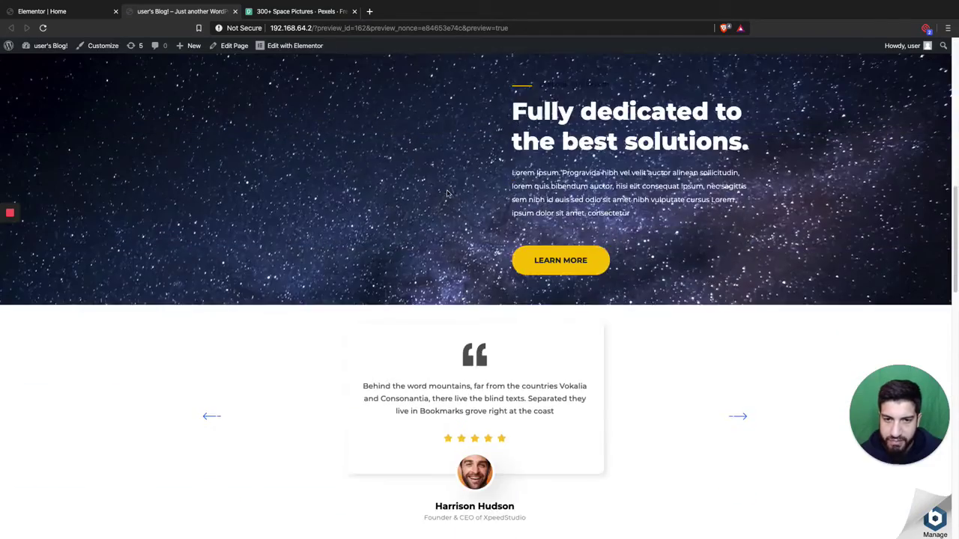
{"action": "scroll", "coordinate": [449, 195], "scroll_direction": "down", "scroll_amount": 8}
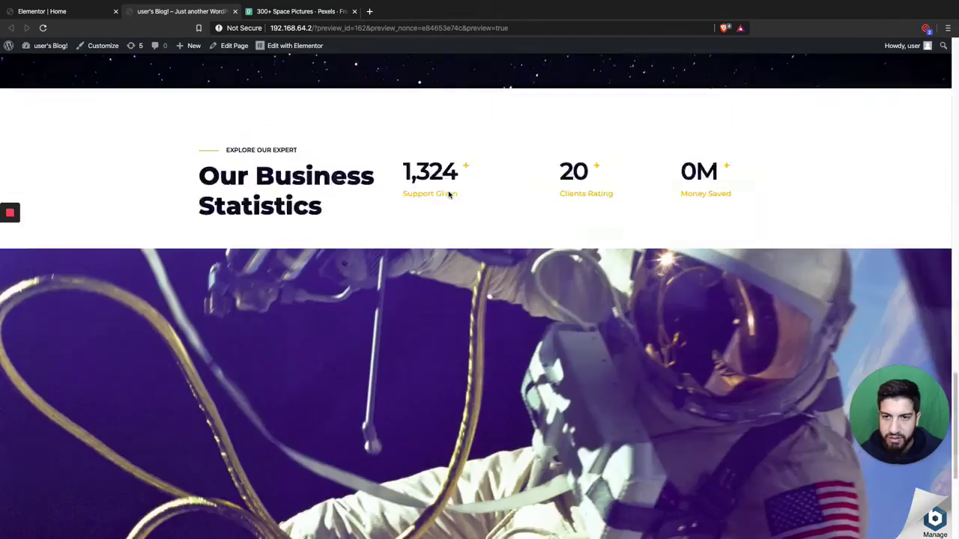
{"action": "scroll", "coordinate": [449, 196], "scroll_direction": "up", "scroll_amount": 9}
{"action": "scroll", "coordinate": [450, 193], "scroll_direction": "up", "scroll_amount": 15}
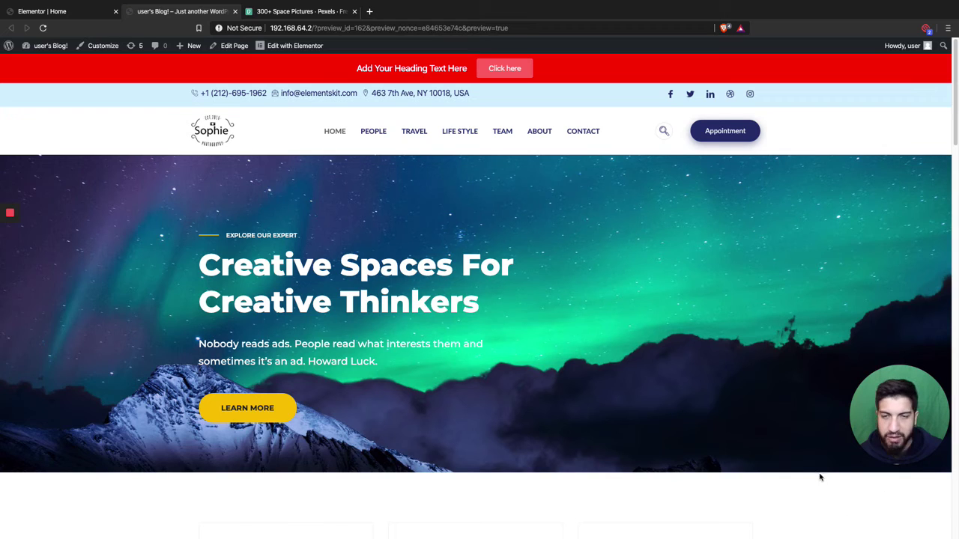
{"action": "left_click_drag", "start_coordinate": [886, 440], "coordinate": [886, 477]}
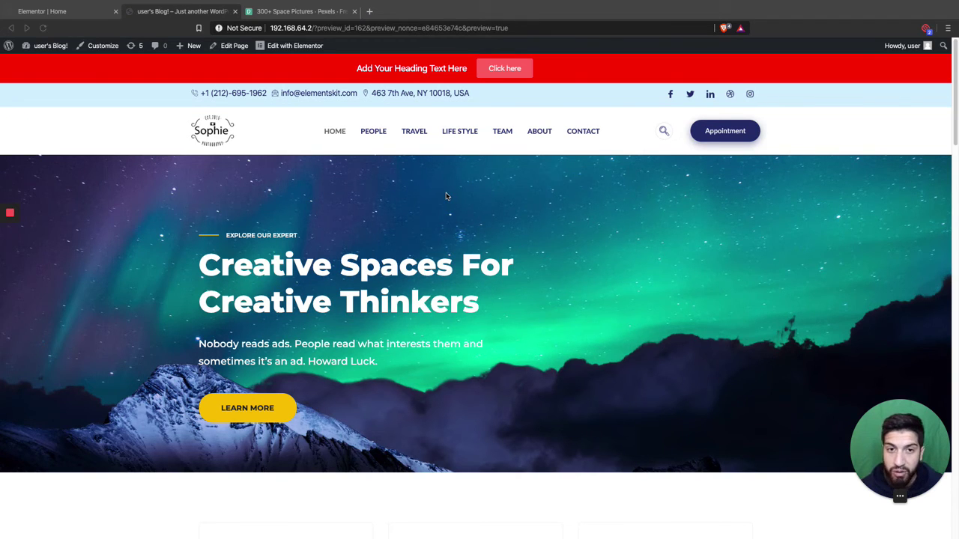
- Review the previewed page's scrolling effect again from the hero through the service cards to the Creative Team section
{"action": "scroll", "coordinate": [593, 263], "scroll_direction": "down", "scroll_amount": 6}
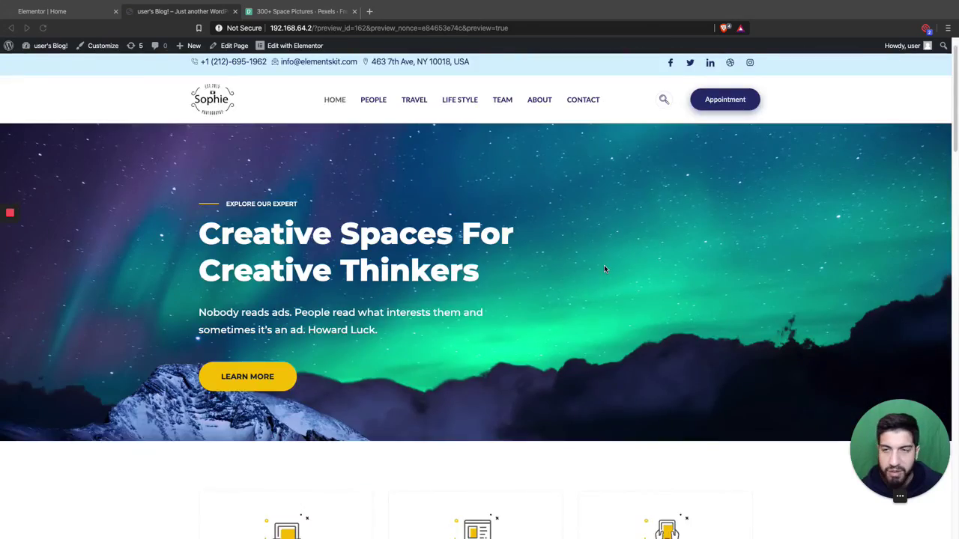
{"action": "scroll", "coordinate": [549, 259], "scroll_direction": "down", "scroll_amount": 5}
{"action": "scroll", "coordinate": [497, 249], "scroll_direction": "down", "scroll_amount": 20}
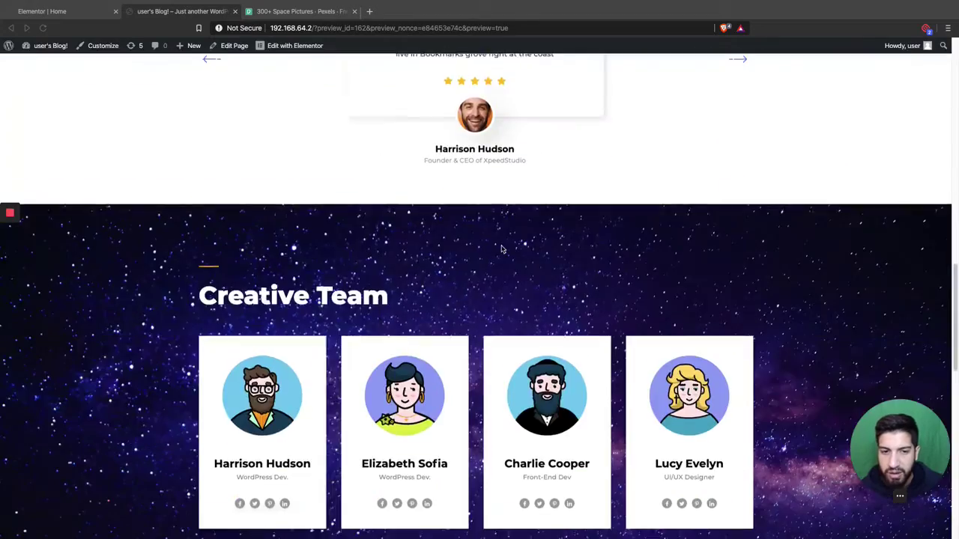
{"action": "scroll", "coordinate": [501, 250], "scroll_direction": "up", "scroll_amount": 7}
{"action": "scroll", "coordinate": [501, 250], "scroll_direction": "up", "scroll_amount": 13}
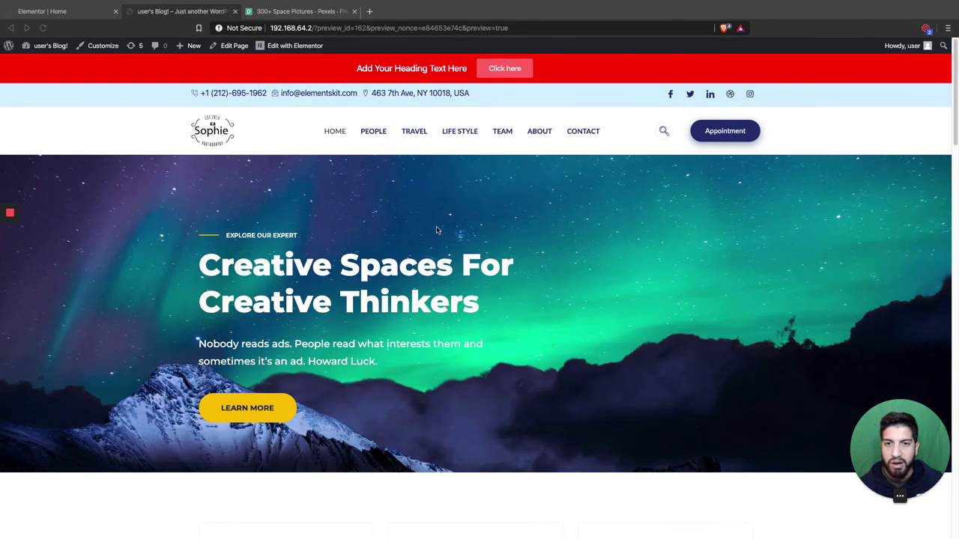
{"action": "scroll", "coordinate": [449, 224], "scroll_direction": "down", "scroll_amount": 1}
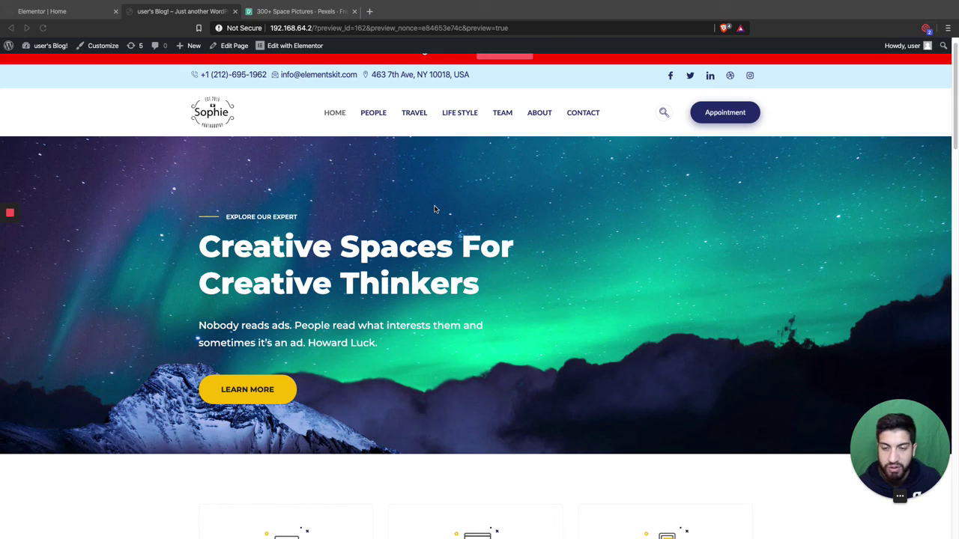
{"action": "scroll", "coordinate": [574, 246], "scroll_direction": "down", "scroll_amount": 5}
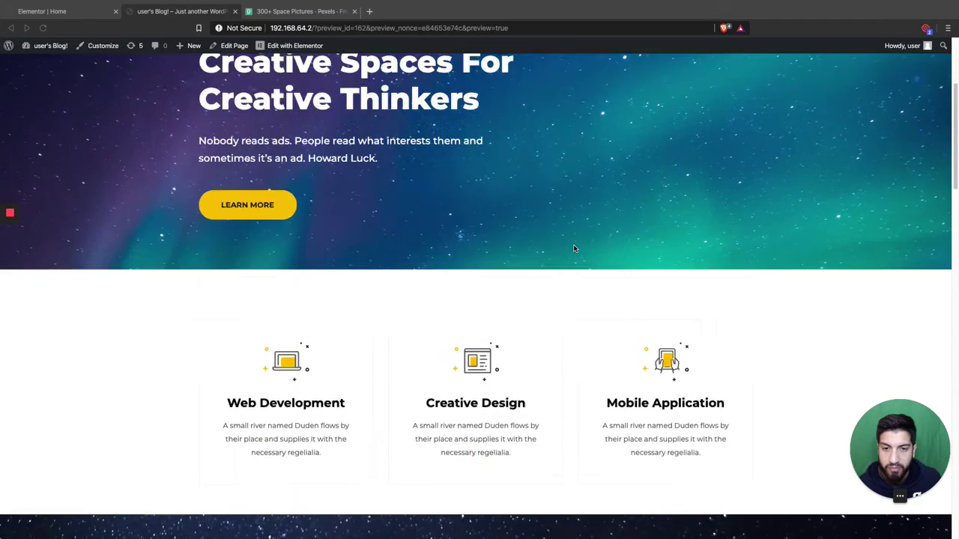
{"action": "scroll", "coordinate": [574, 248], "scroll_direction": "up", "scroll_amount": 5}
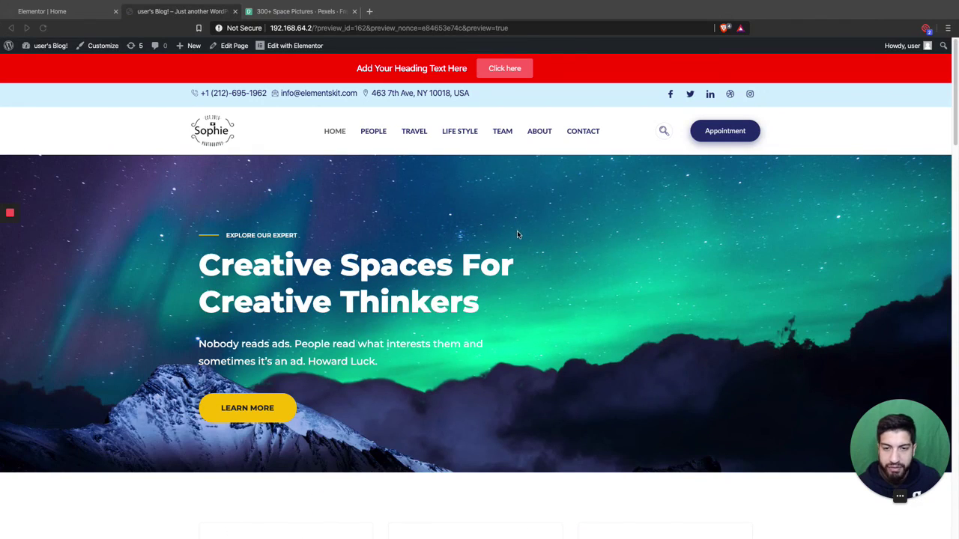